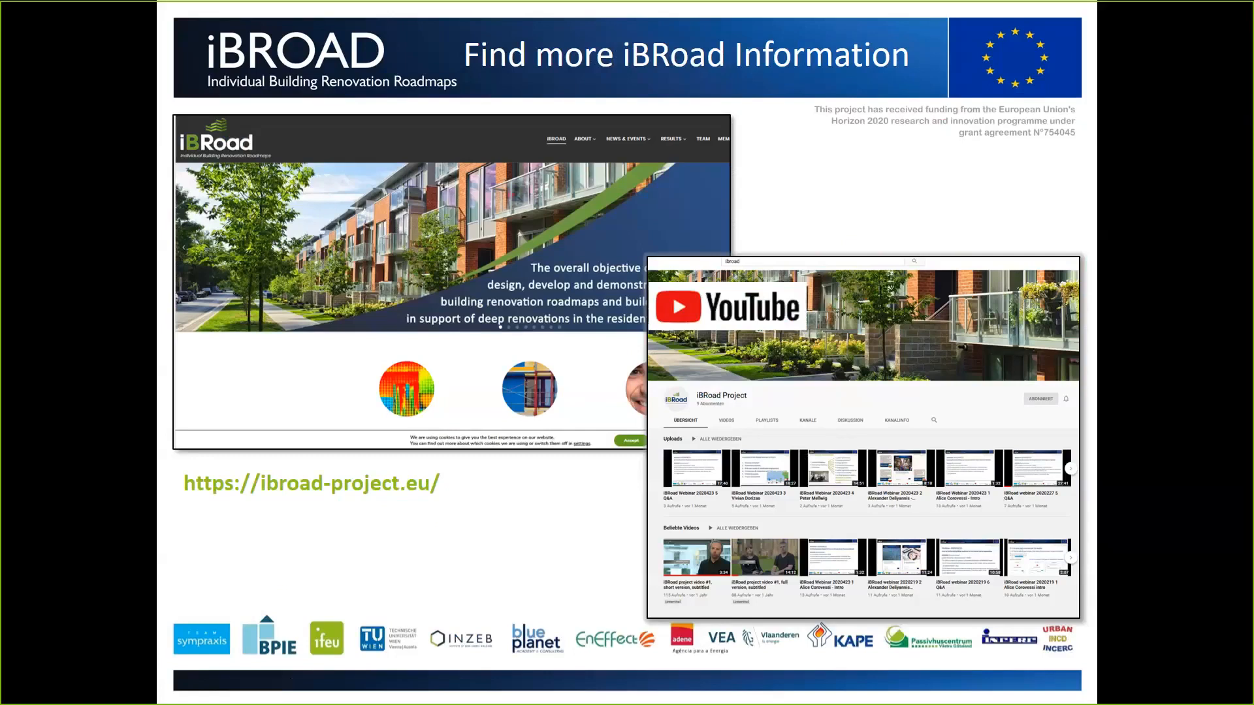
# Step: Page through the Roadmap Assistant presentation slides and exit the slideshow
pyautogui.press('Right')
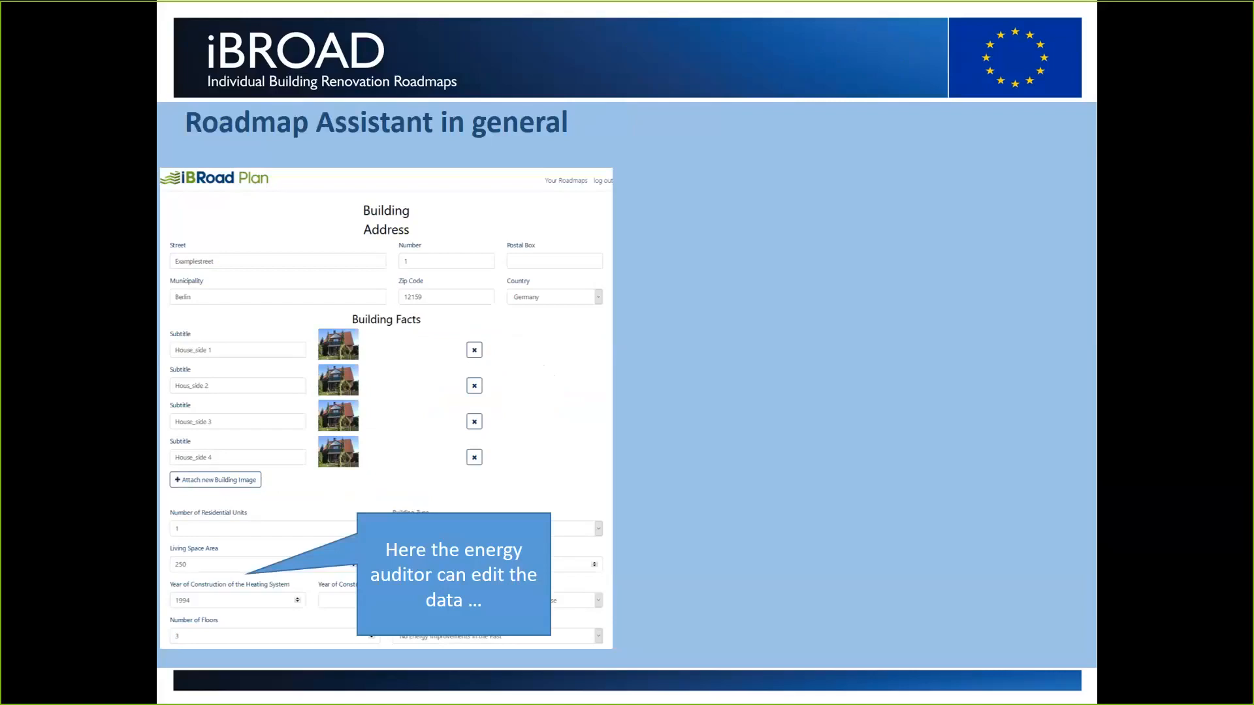
pyautogui.press('Right')
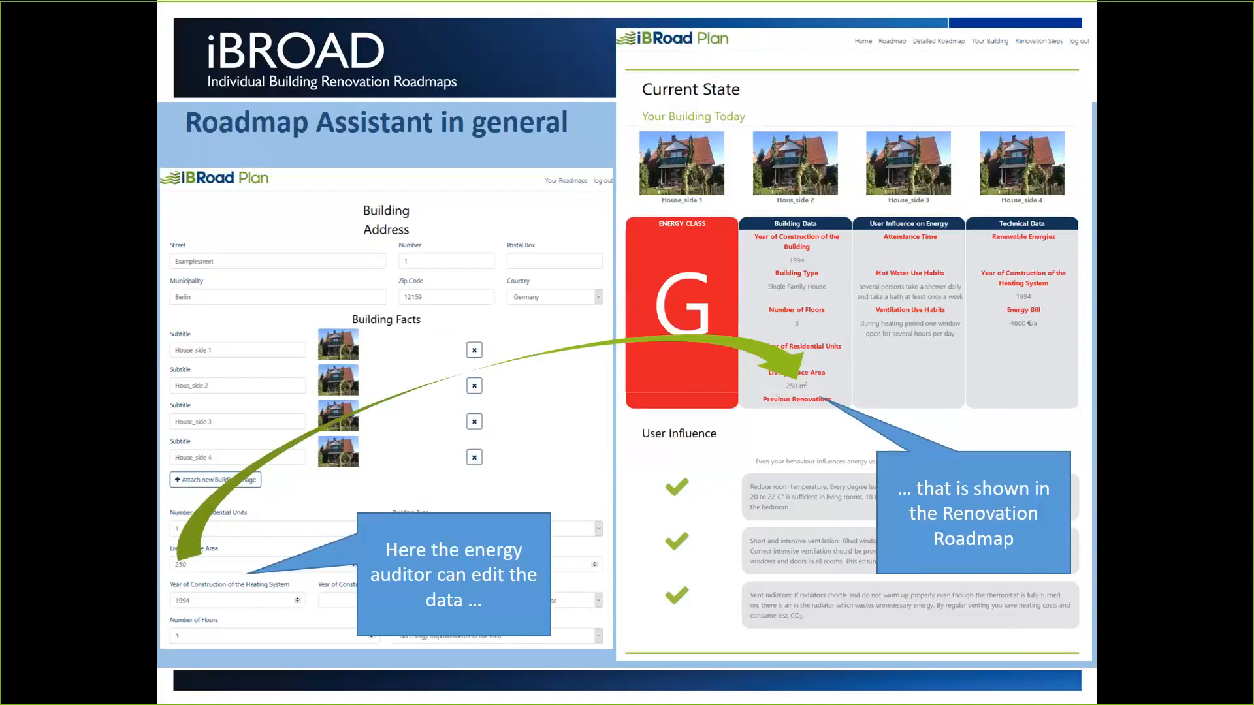
pyautogui.press('Right')
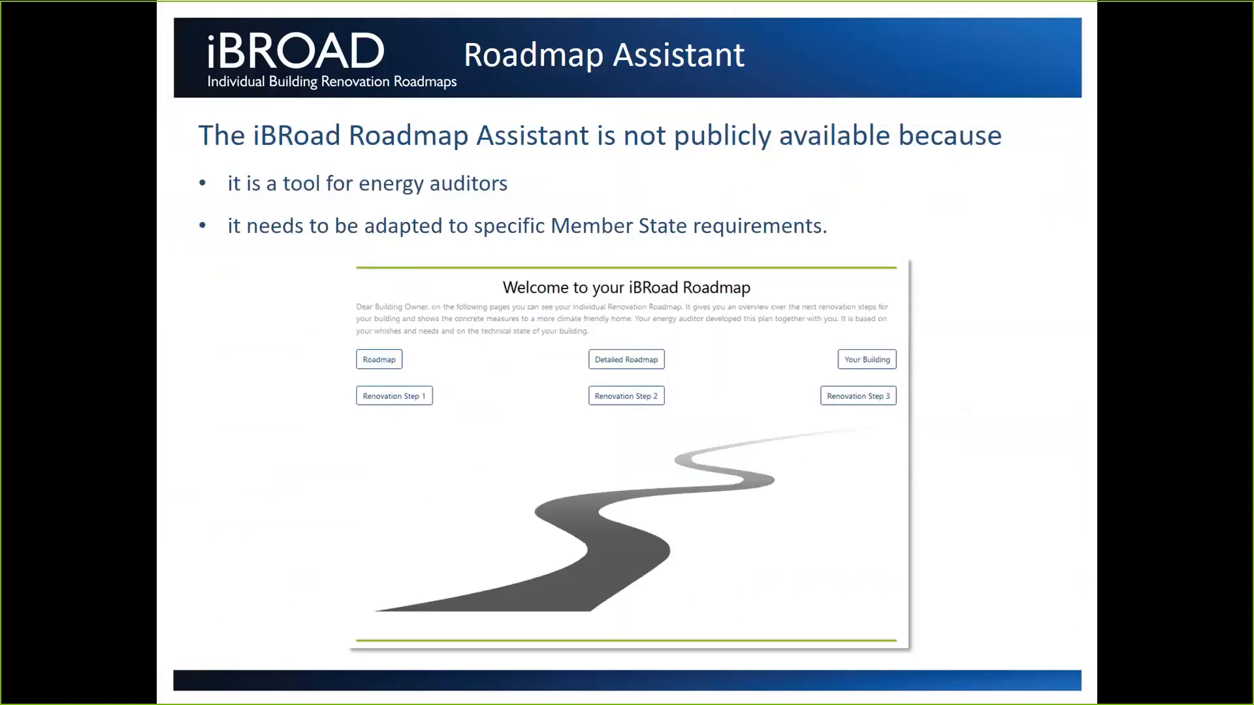
pyautogui.press('Escape')
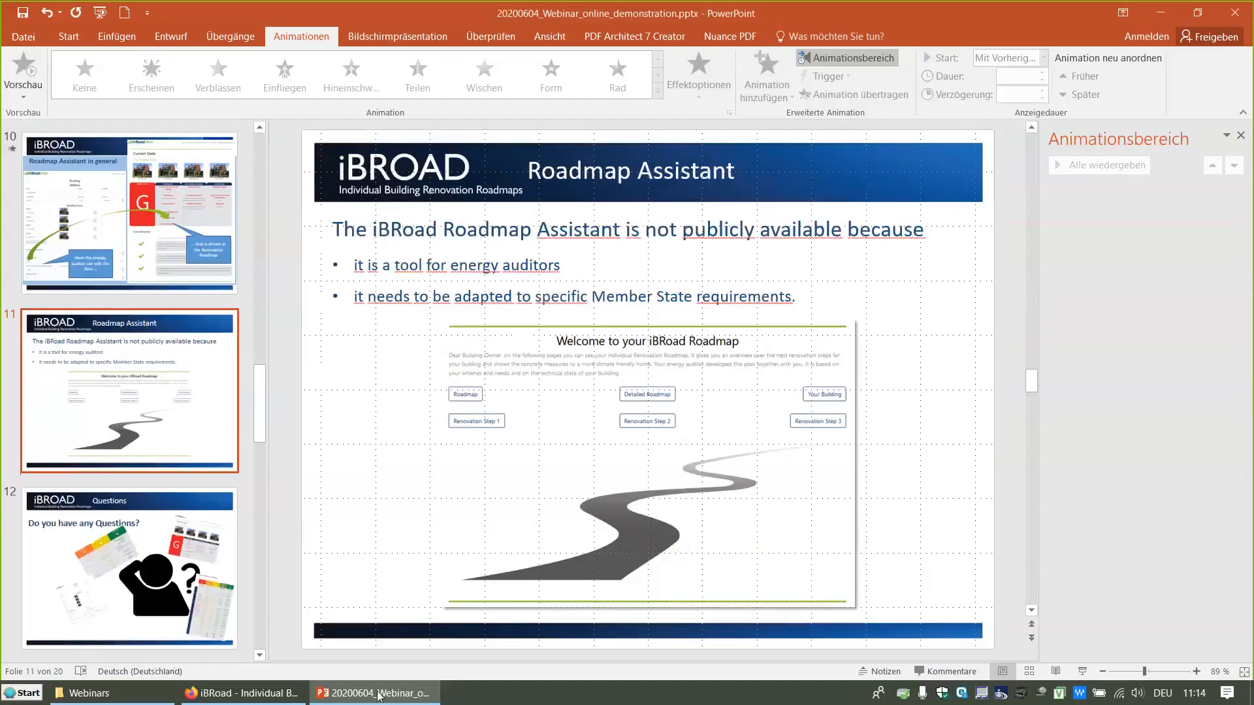
# Step: Switch to the browser and scroll through the list of existing renovation roadmaps
pyautogui.click(243, 695)
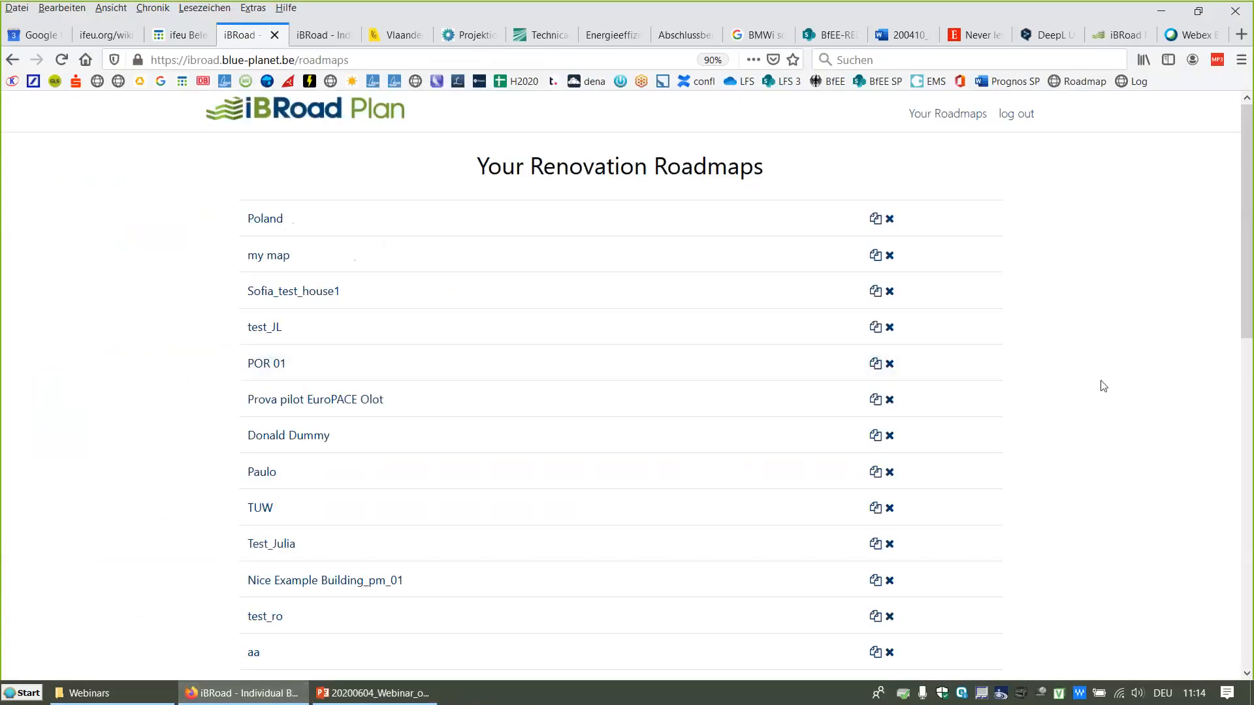
pyautogui.scroll(-2, 1103, 386)
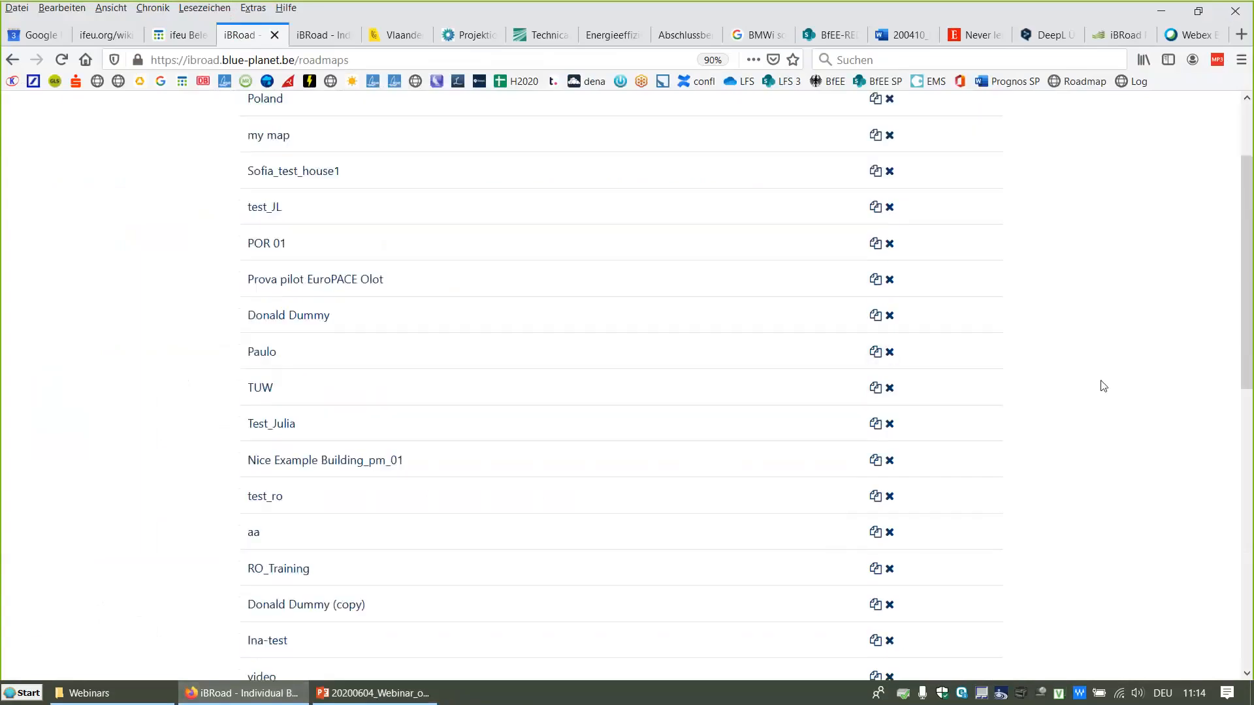
pyautogui.scroll(2, 1103, 386)
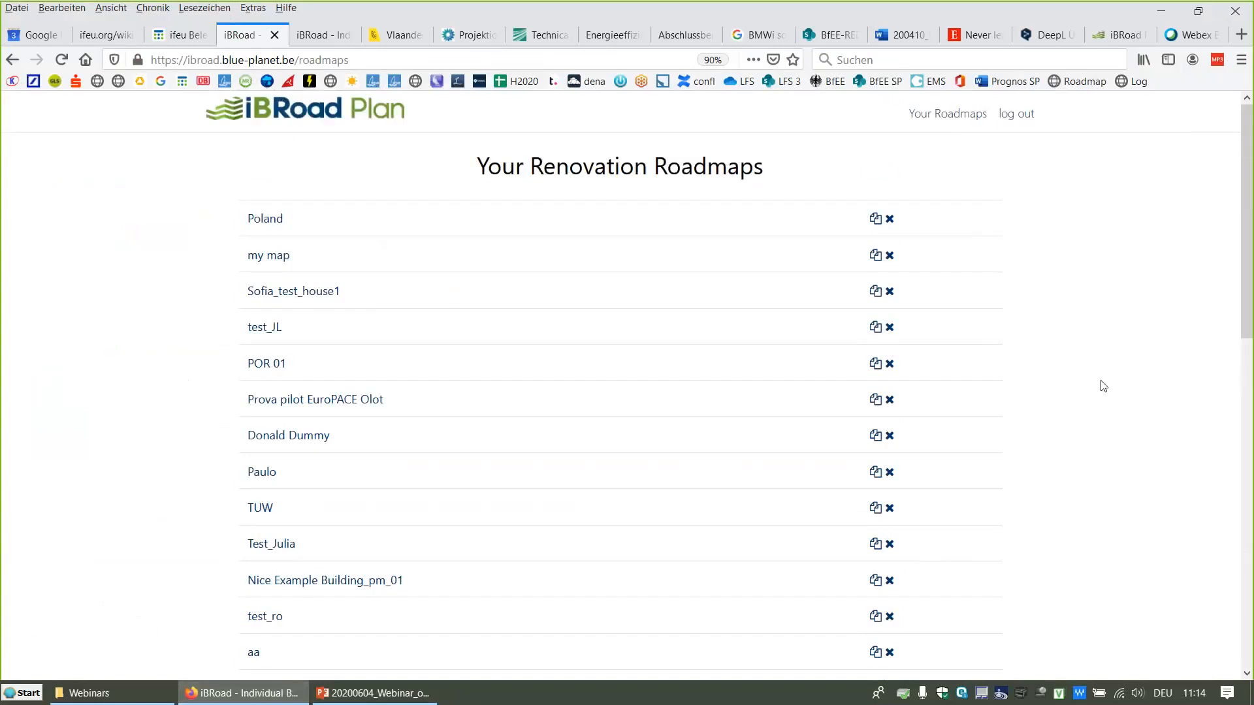
pyautogui.scroll(-4, 1104, 386)
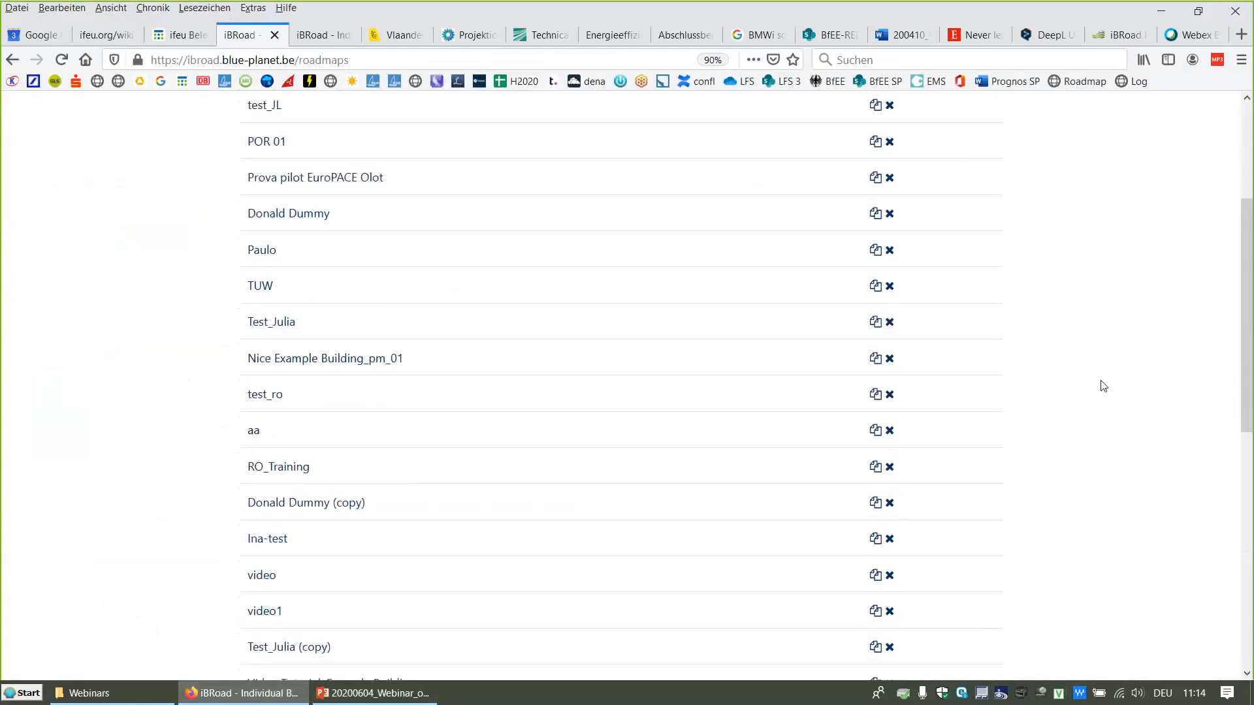
pyautogui.scroll(-9, 1103, 386)
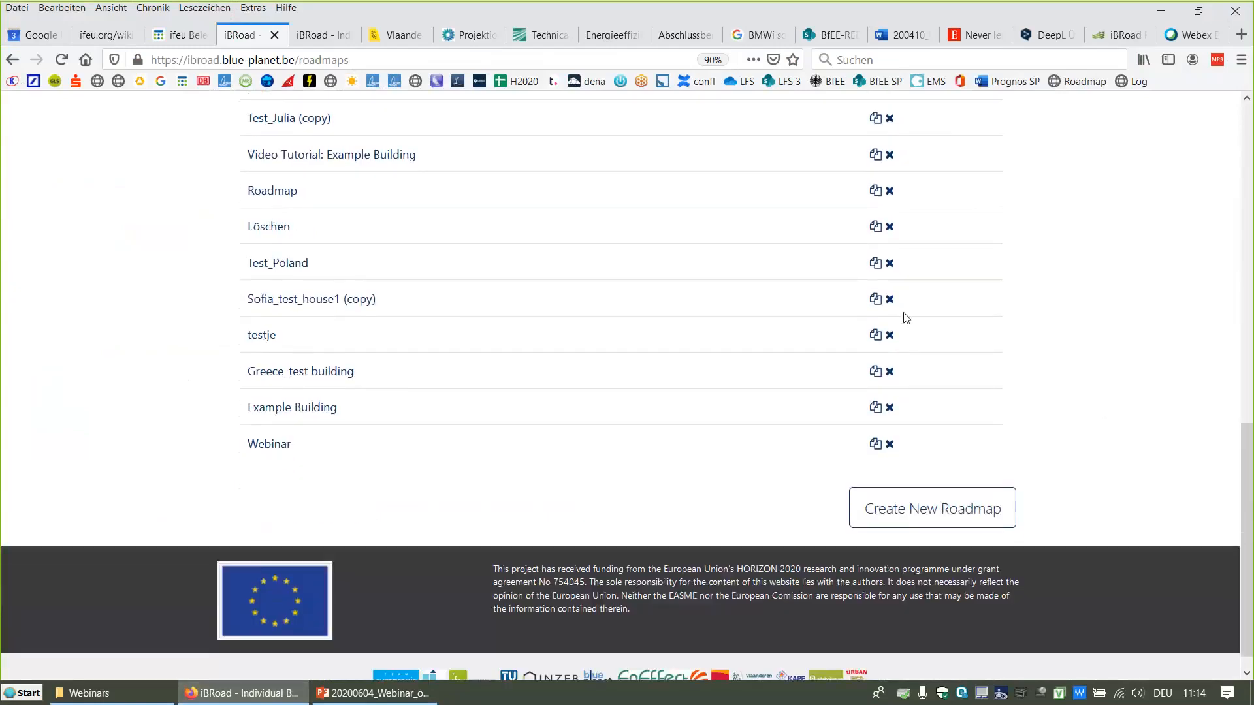
pyautogui.scroll(10, 686, 341)
pyautogui.scroll(-10, 686, 389)
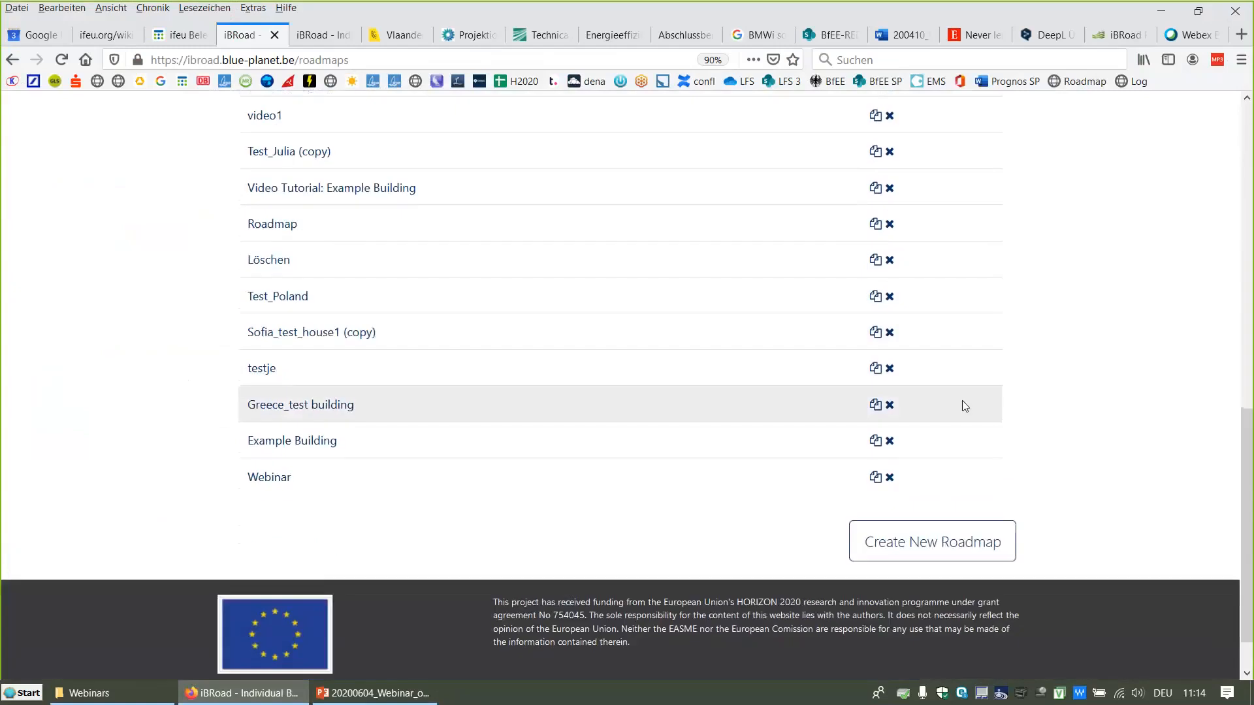
# Step: Create a new renovation roadmap named Webinar_01
pyautogui.click(919, 551)
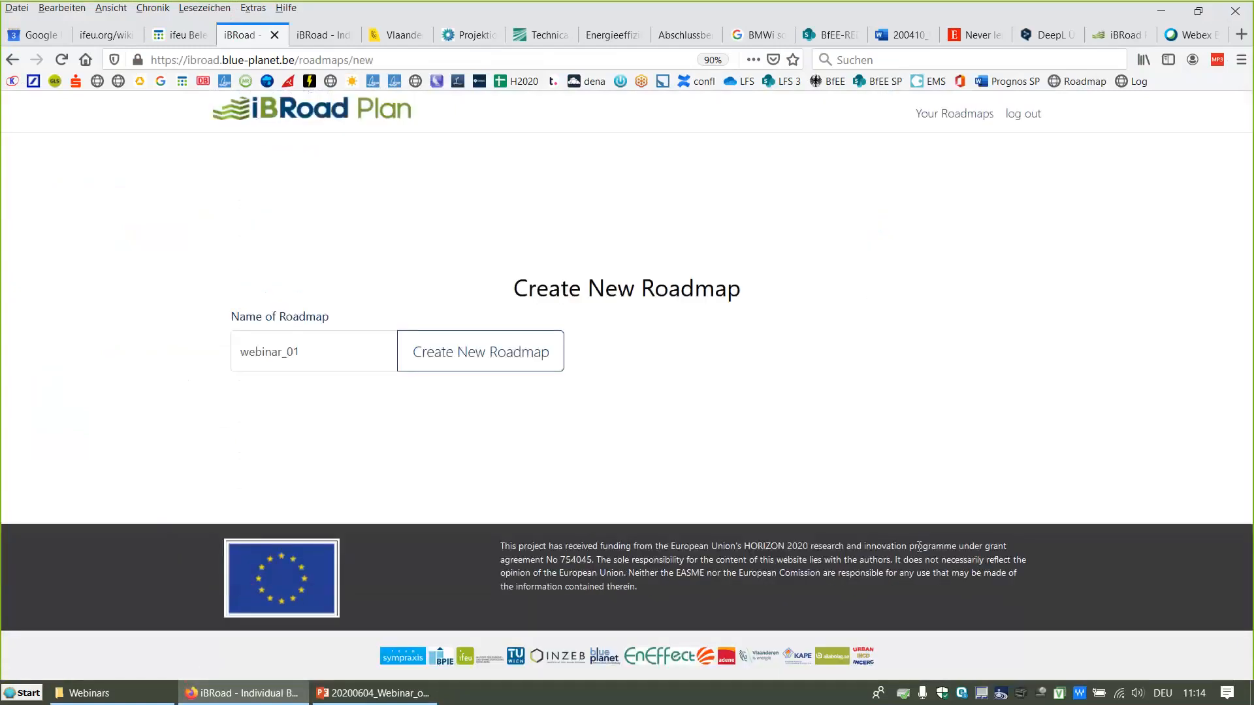
pyautogui.click(286, 354)
pyautogui.write('Web')
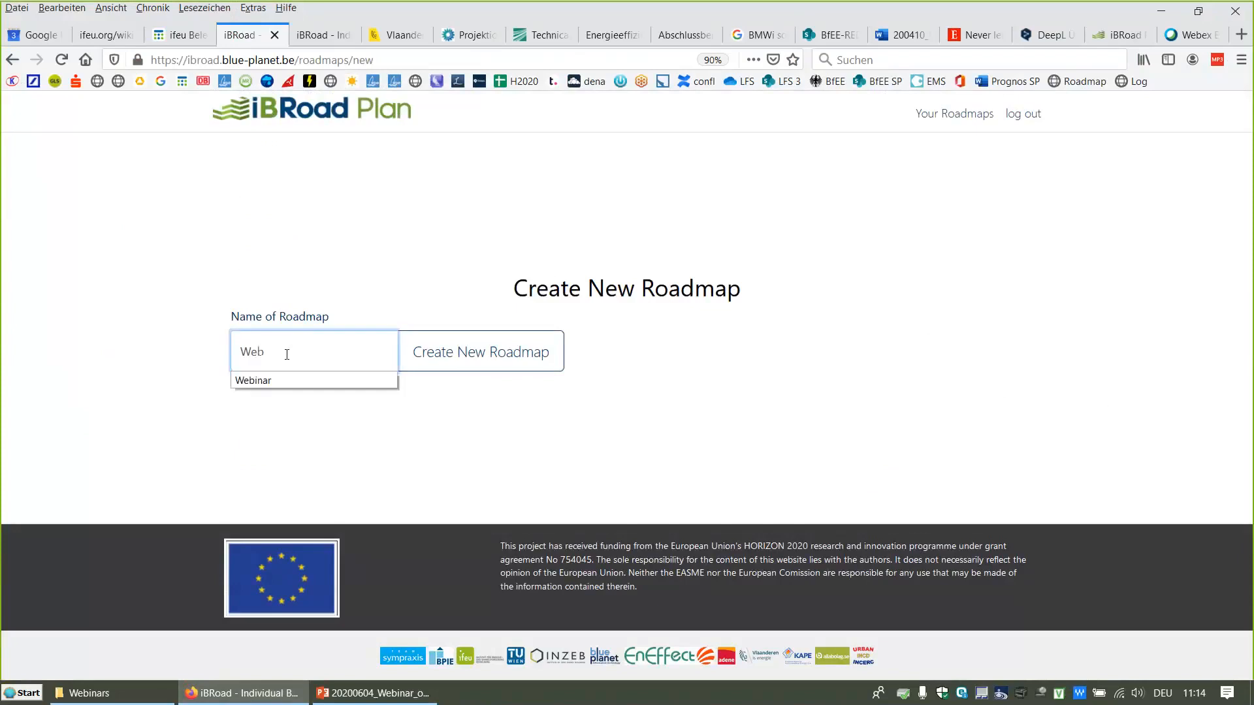
pyautogui.write('inar_01')
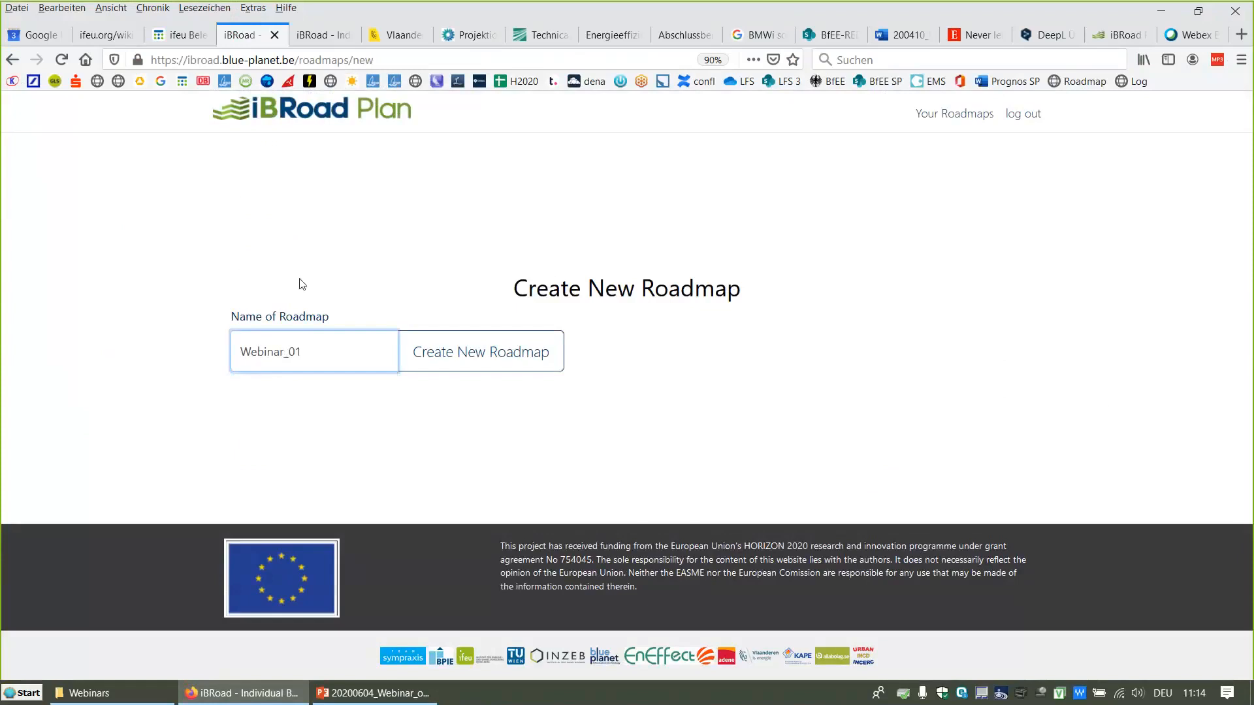
pyautogui.click(435, 351)
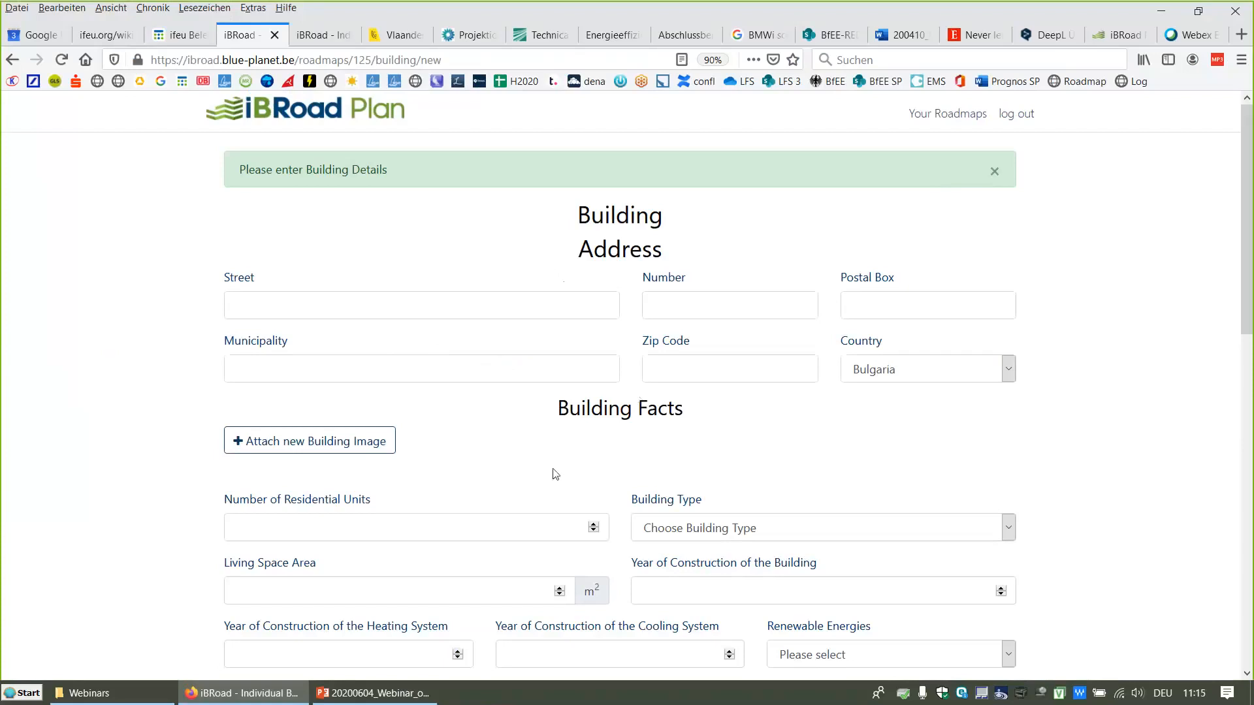
# Step: Scroll through the new roadmap's building details form, adding an empty building image row
pyautogui.scroll(-1, 554, 468)
pyautogui.scroll(-2, 554, 469)
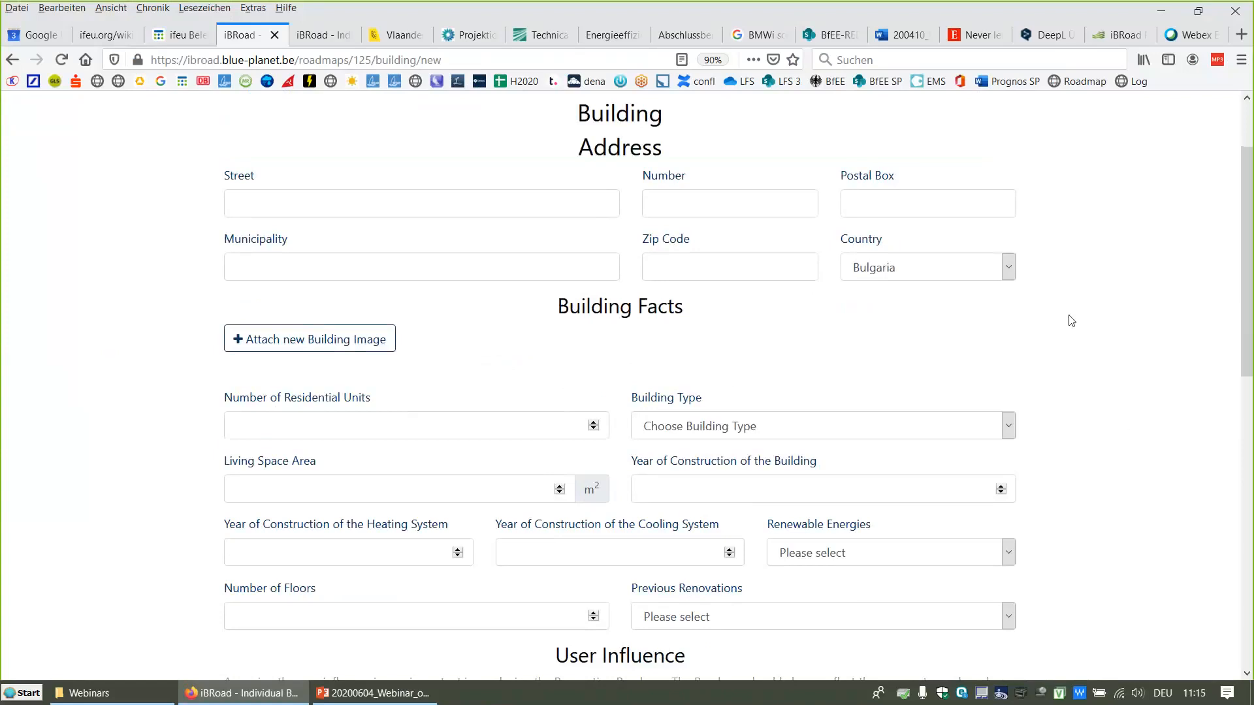
pyautogui.scroll(-2, 1082, 364)
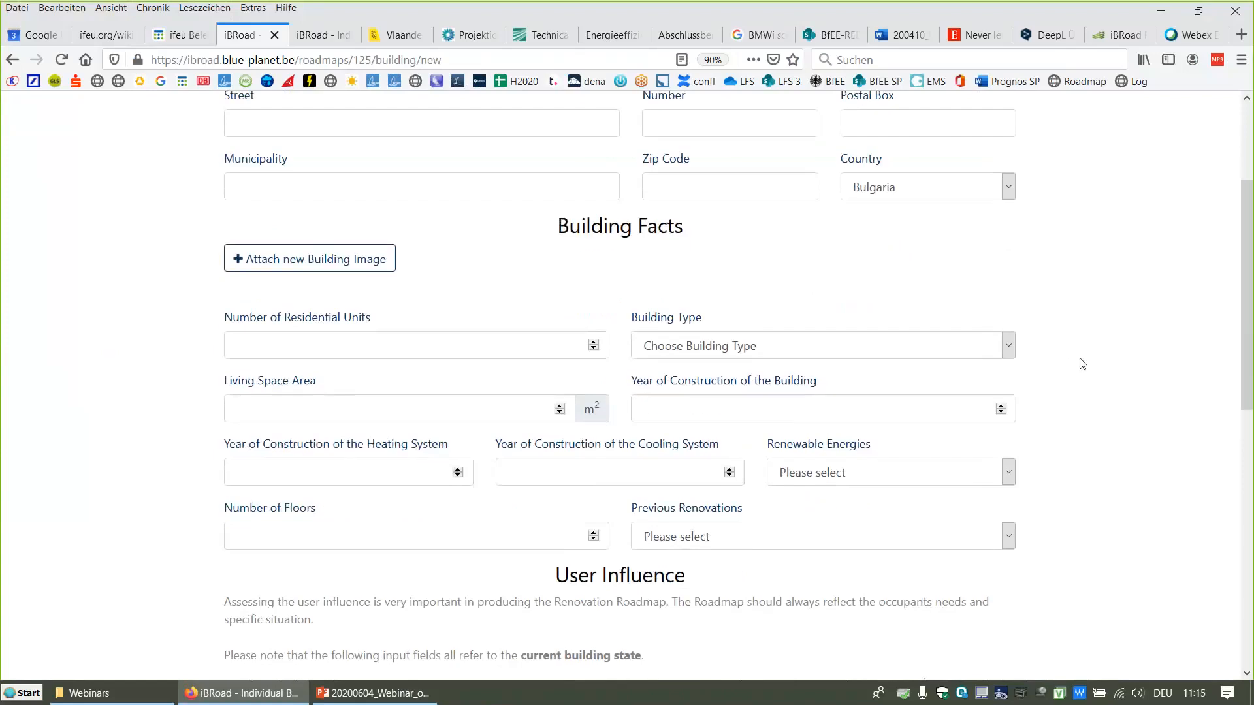
pyautogui.scroll(4, 1082, 364)
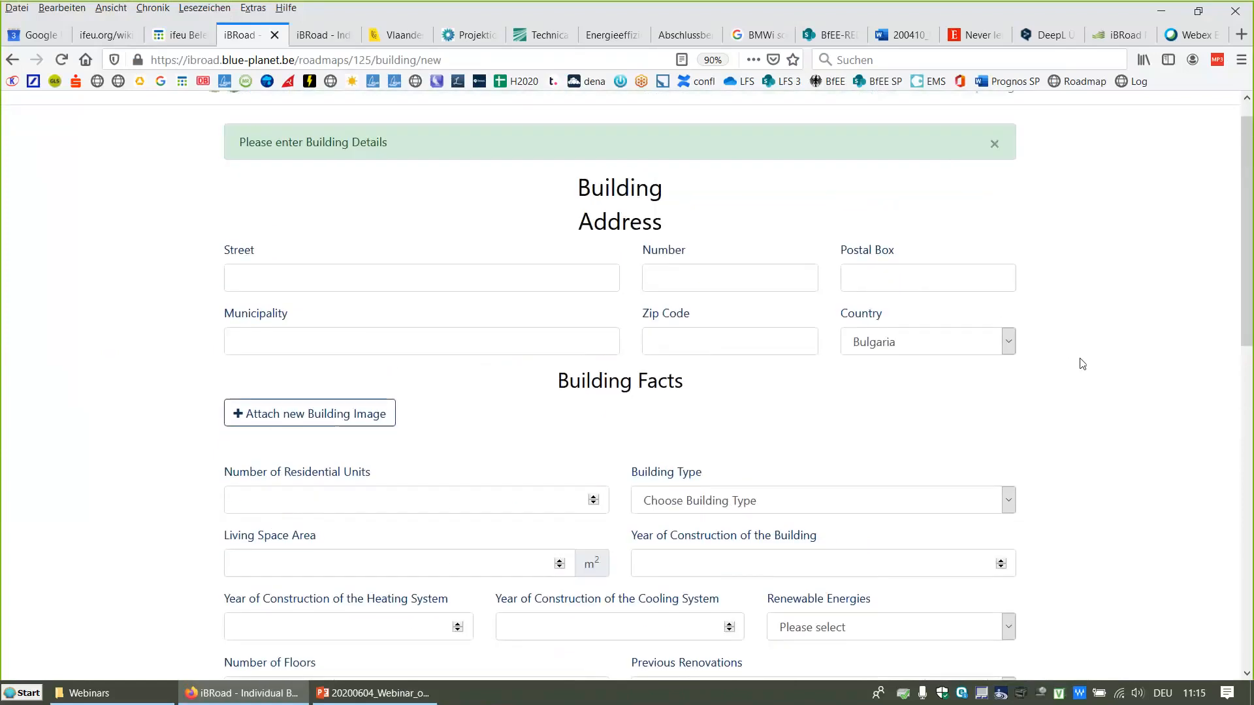
pyautogui.click(236, 417)
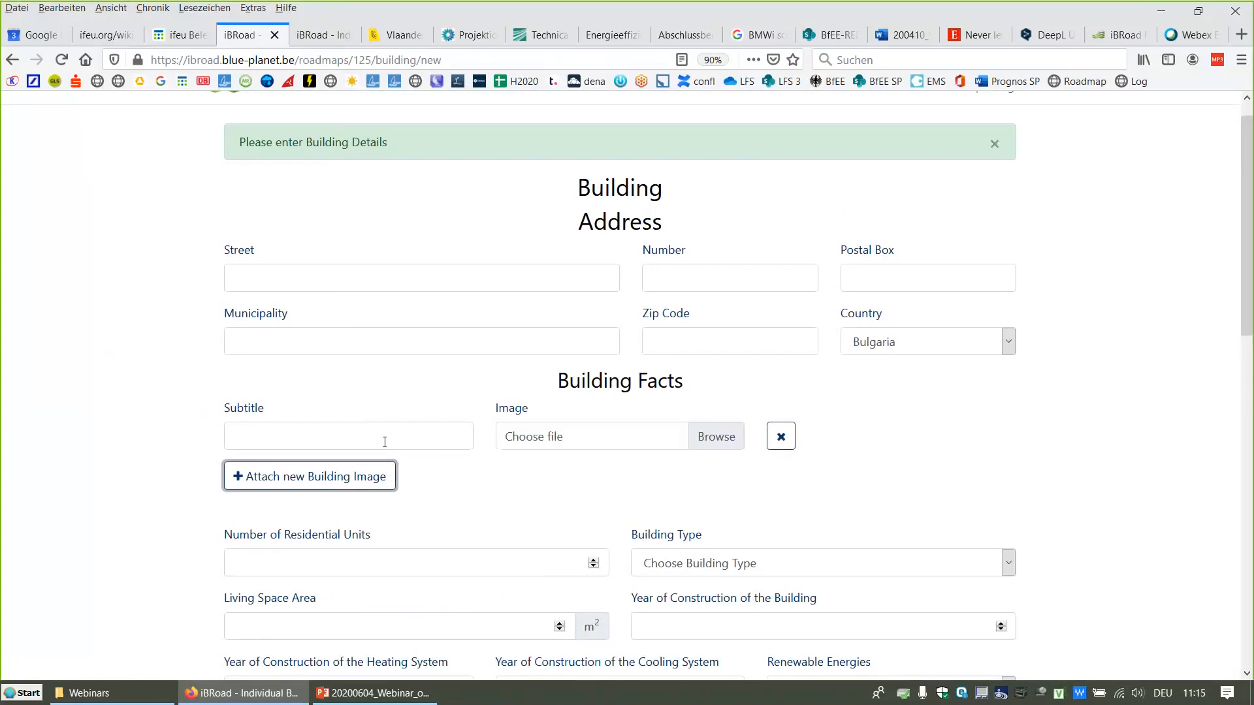
pyautogui.scroll(-5, 1006, 423)
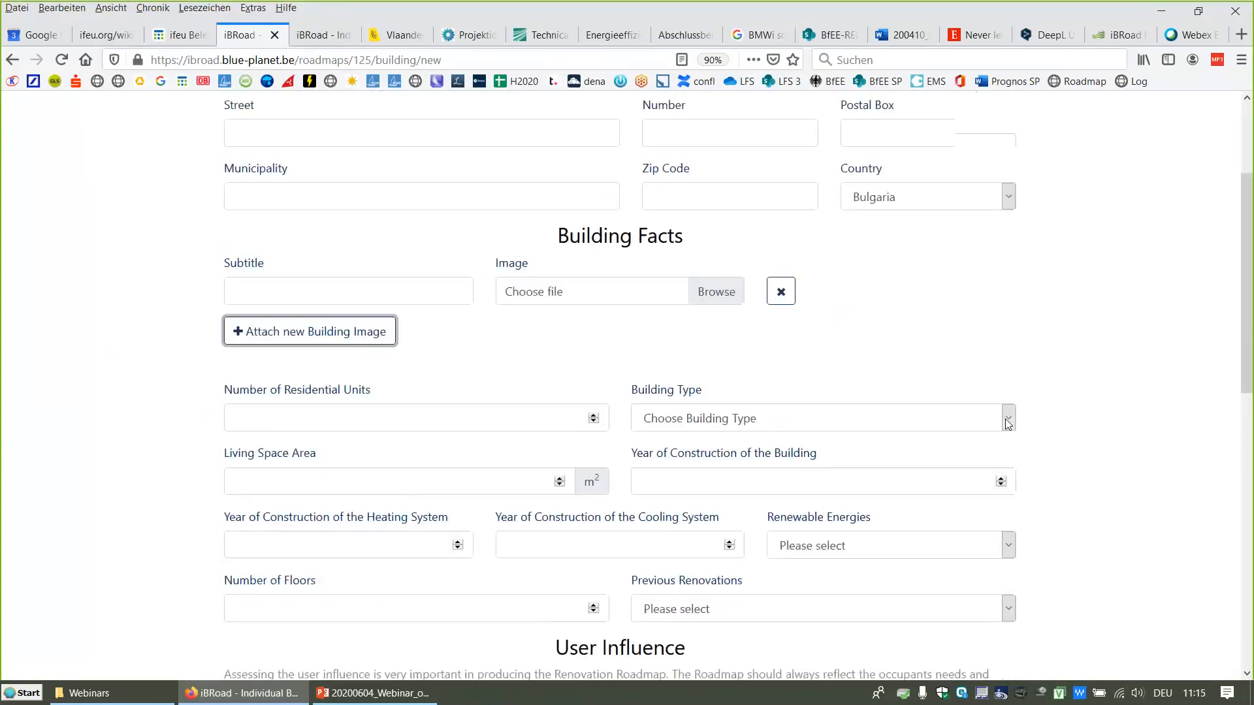
pyautogui.scroll(-3, 1005, 424)
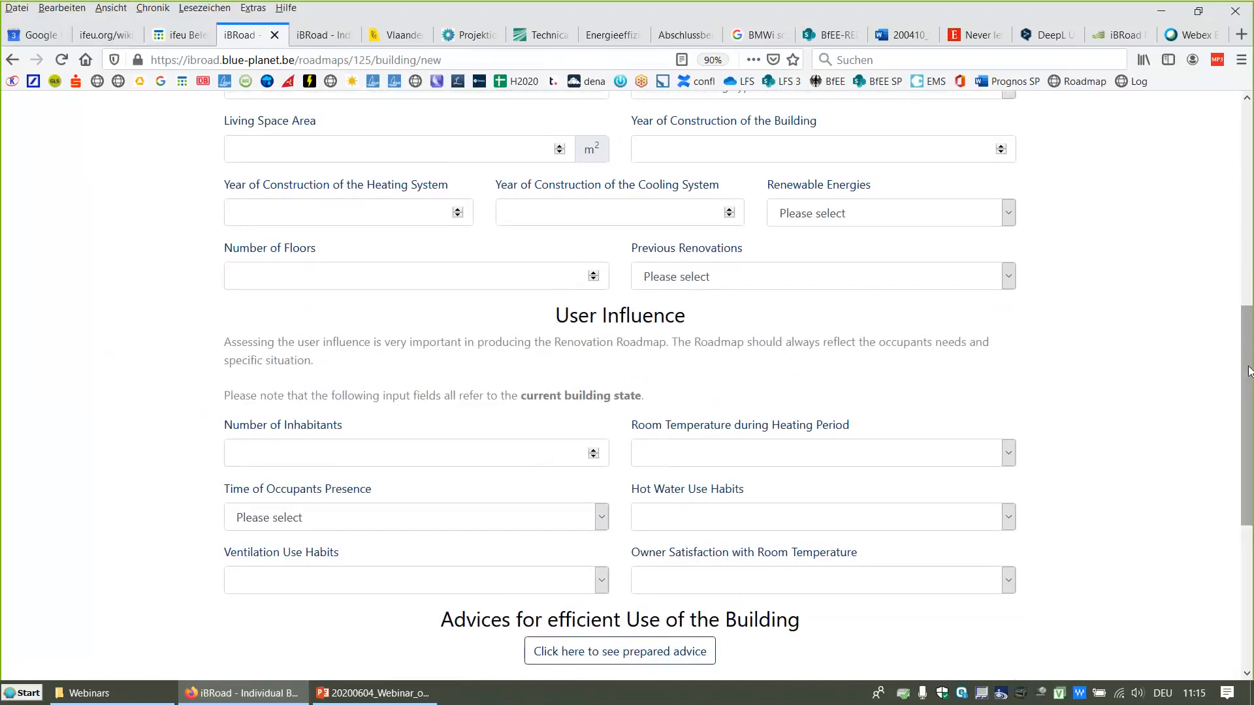
pyautogui.scroll(-2, 1249, 370)
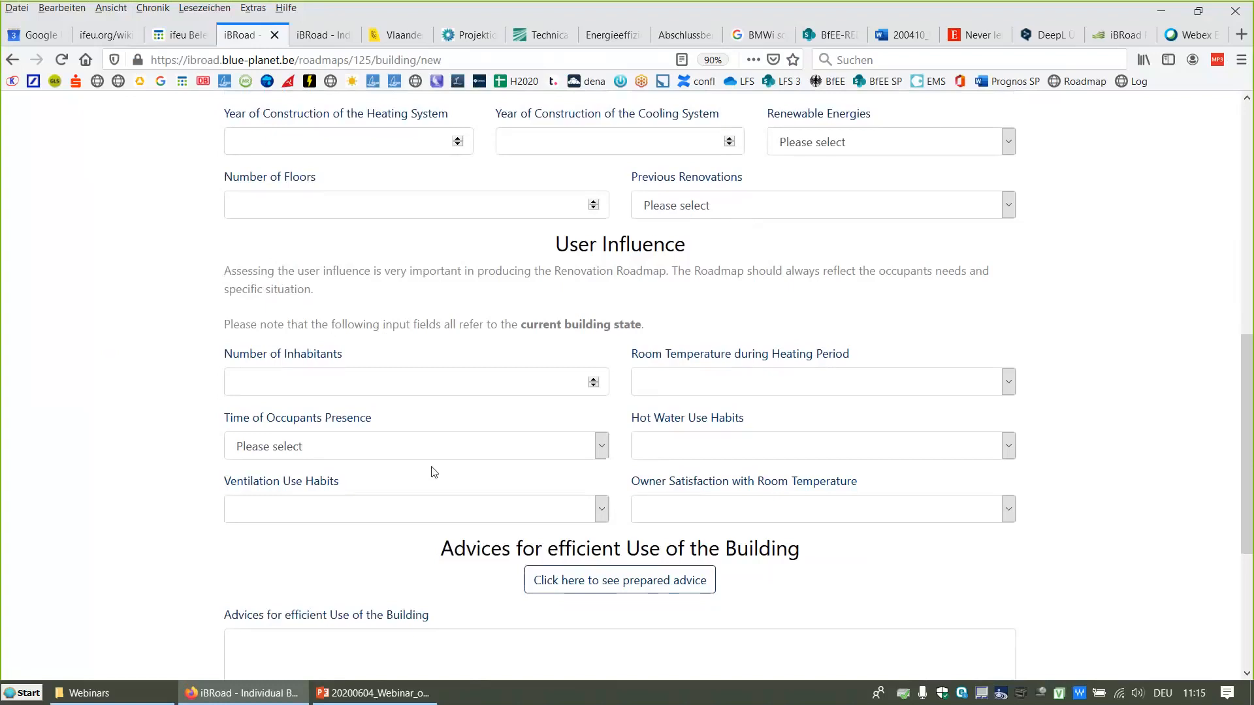
pyautogui.scroll(8, 434, 471)
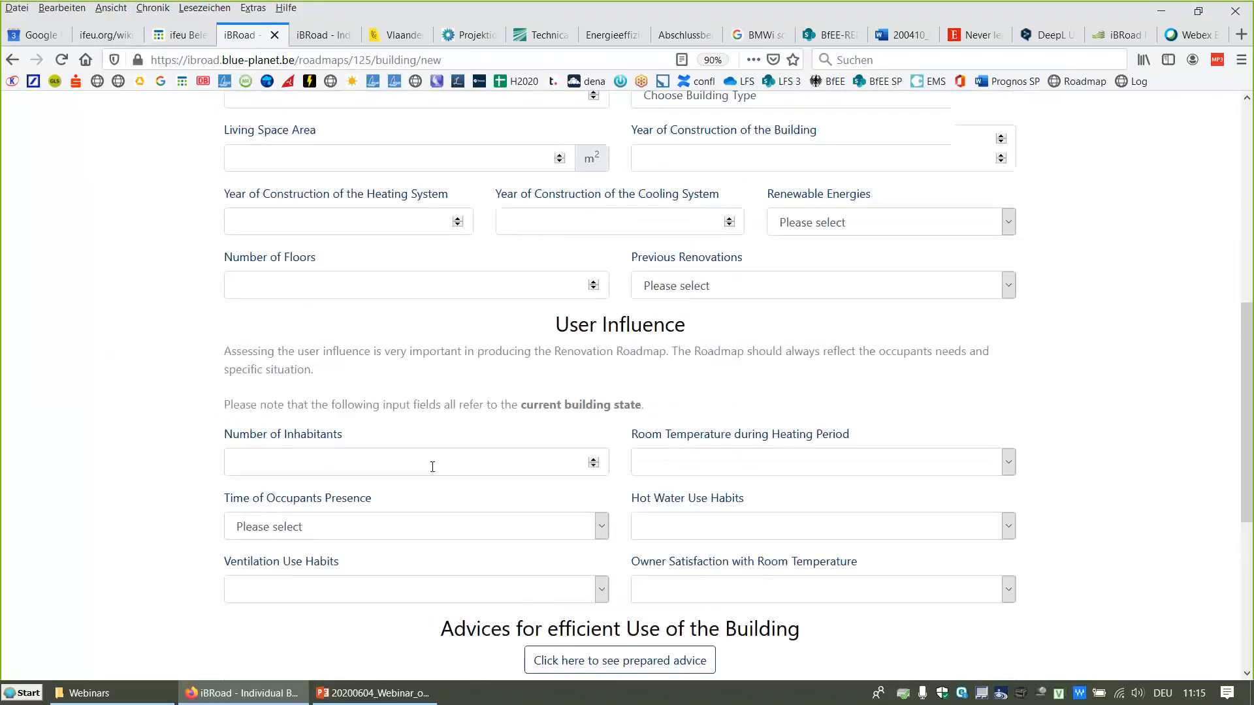
pyautogui.scroll(1, 434, 471)
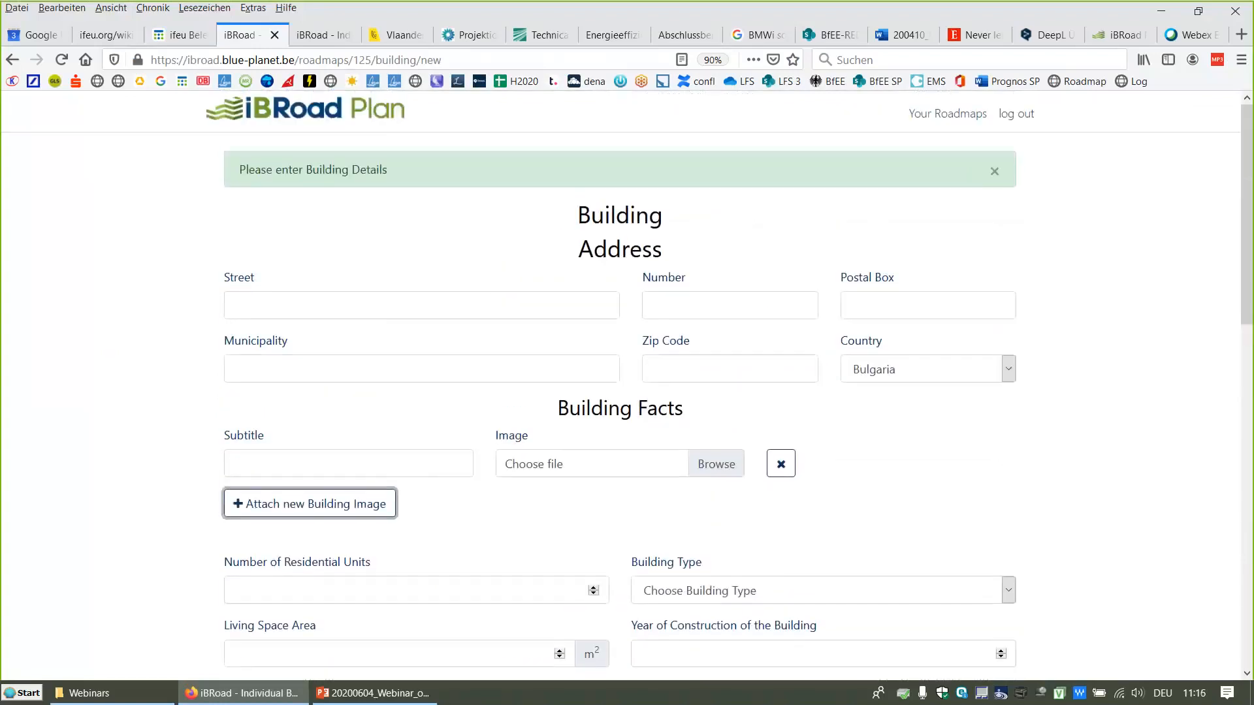
# Step: Go back to the roadmap list and scroll through the existing roadmaps
pyautogui.click(11, 59)
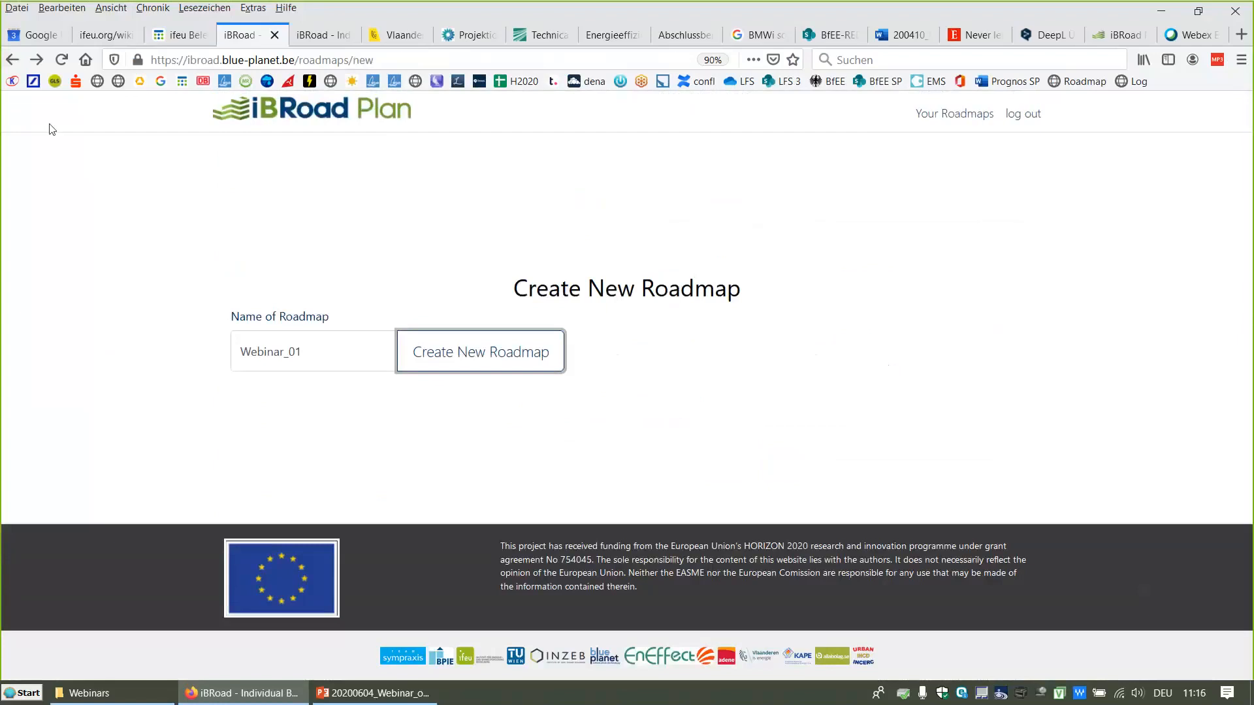
pyautogui.click(12, 59)
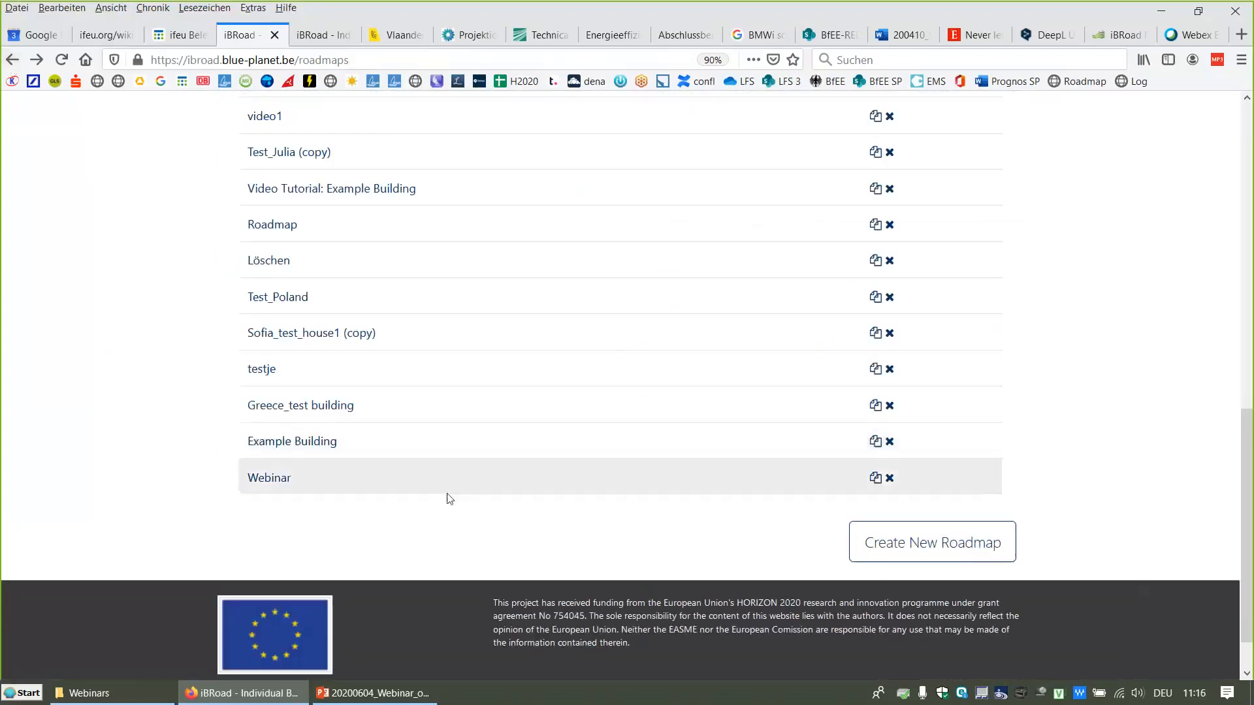
pyautogui.scroll(5, 450, 499)
pyautogui.scroll(-1, 449, 499)
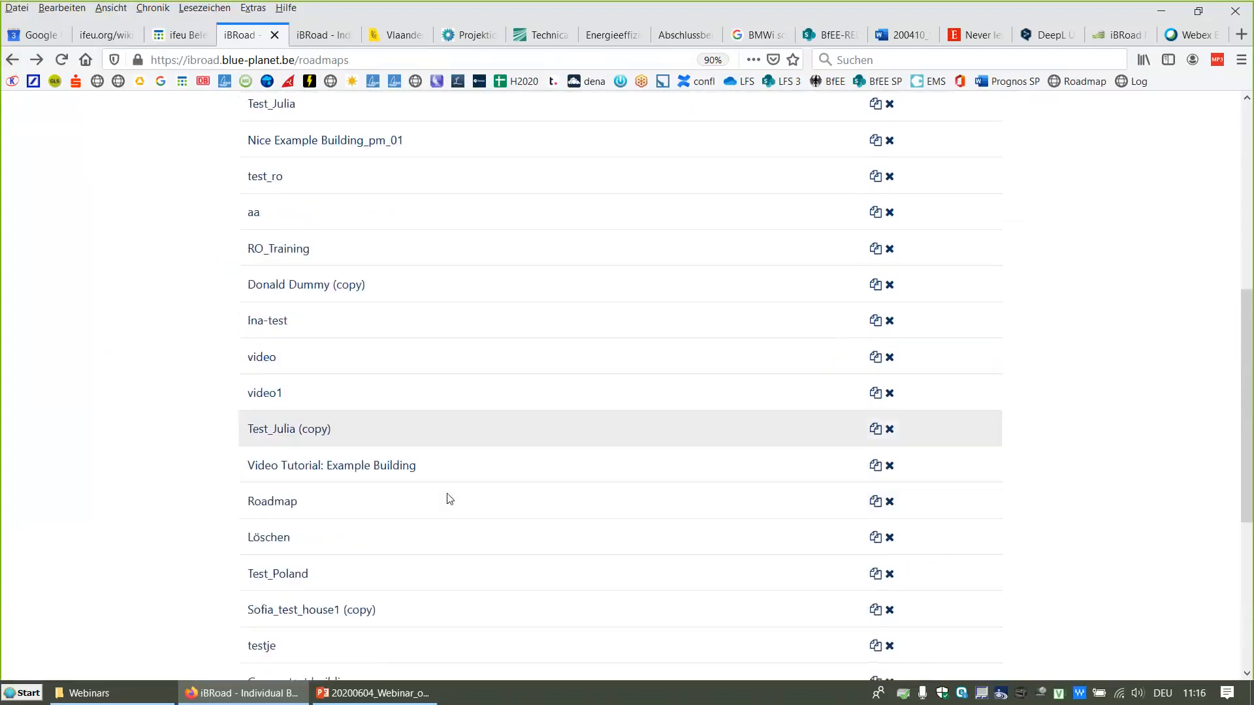
pyautogui.scroll(-3, 449, 499)
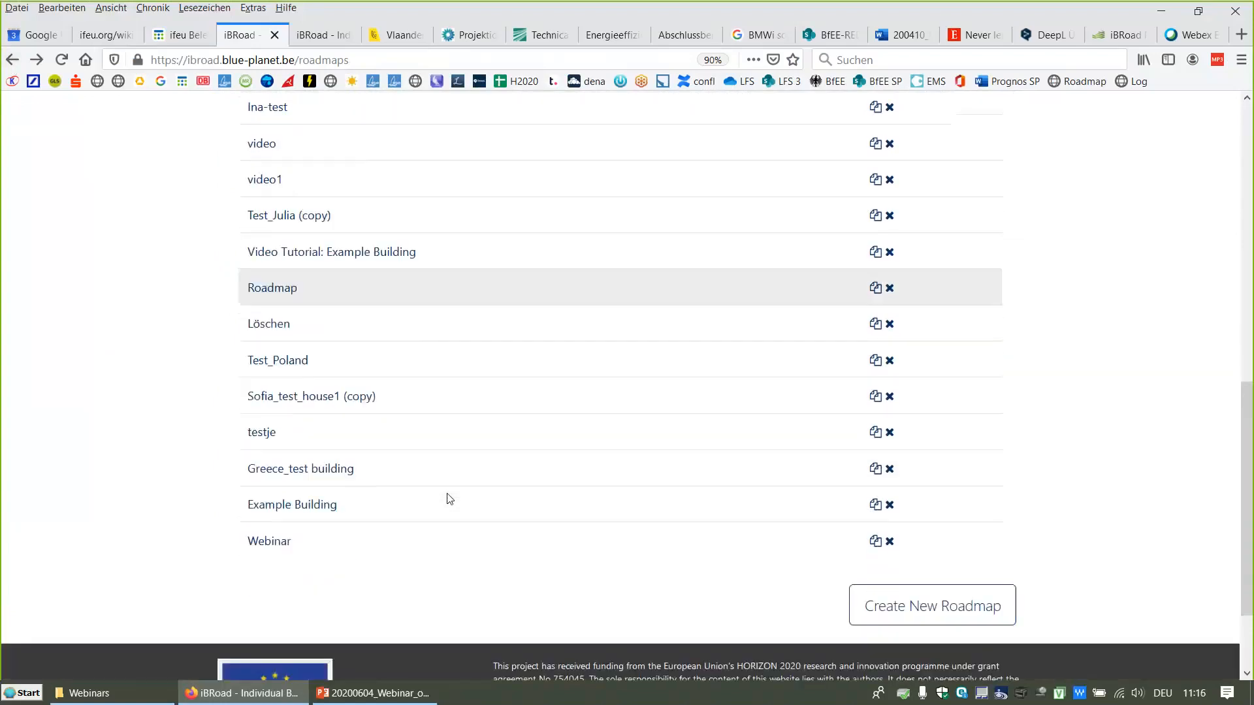
pyautogui.scroll(2, 449, 499)
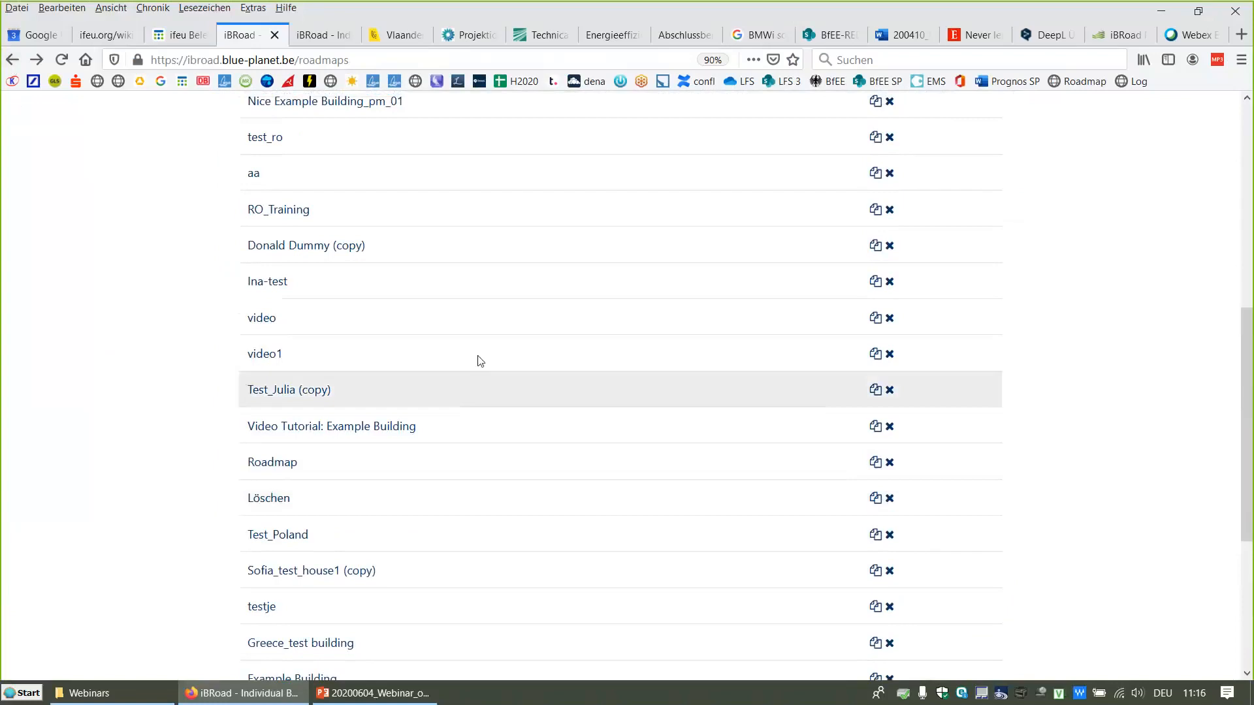
# Step: Open the building data of the Nice Example Building_pm_01 roadmap, dismiss the warning, and review its filled-in fields
pyautogui.click(369, 102)
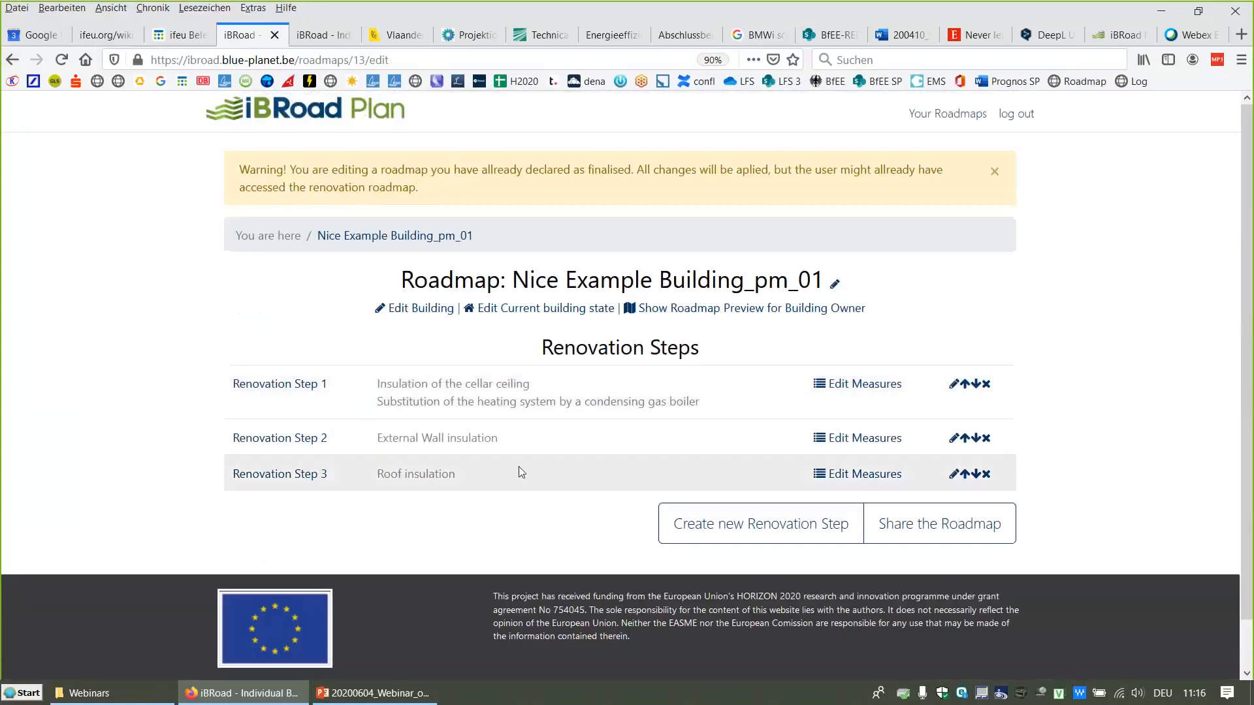
pyautogui.click(421, 309)
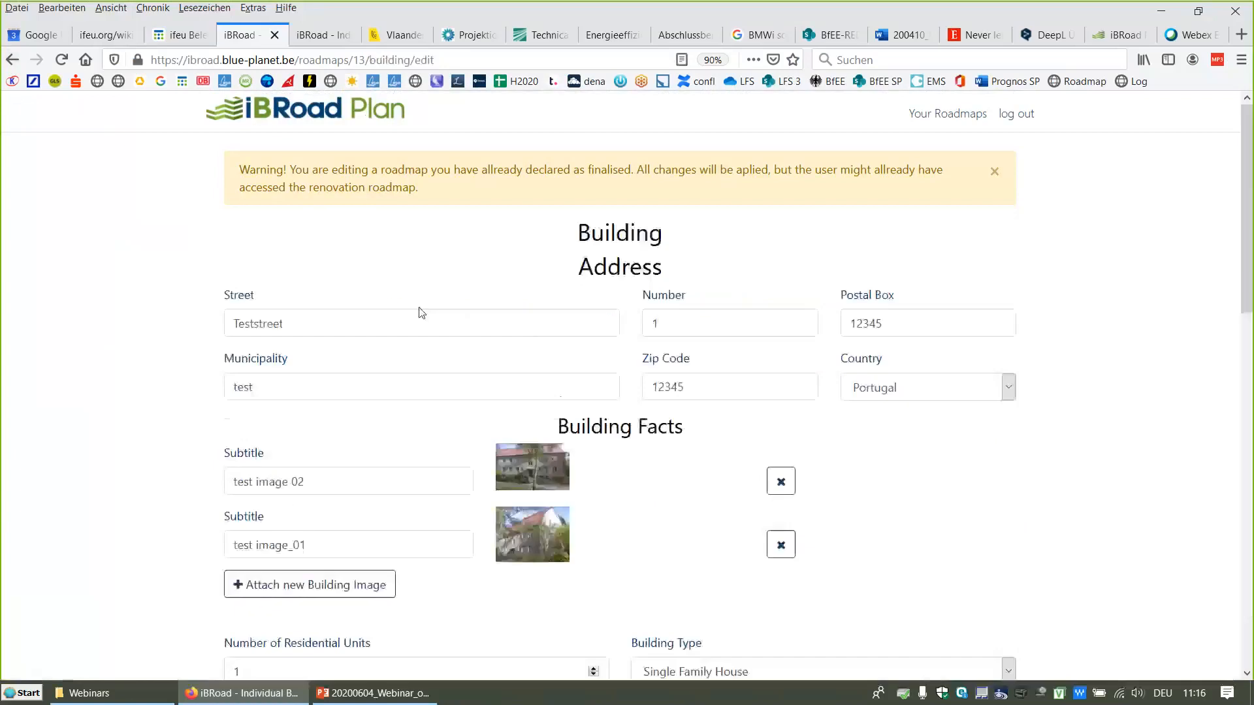
pyautogui.click(995, 173)
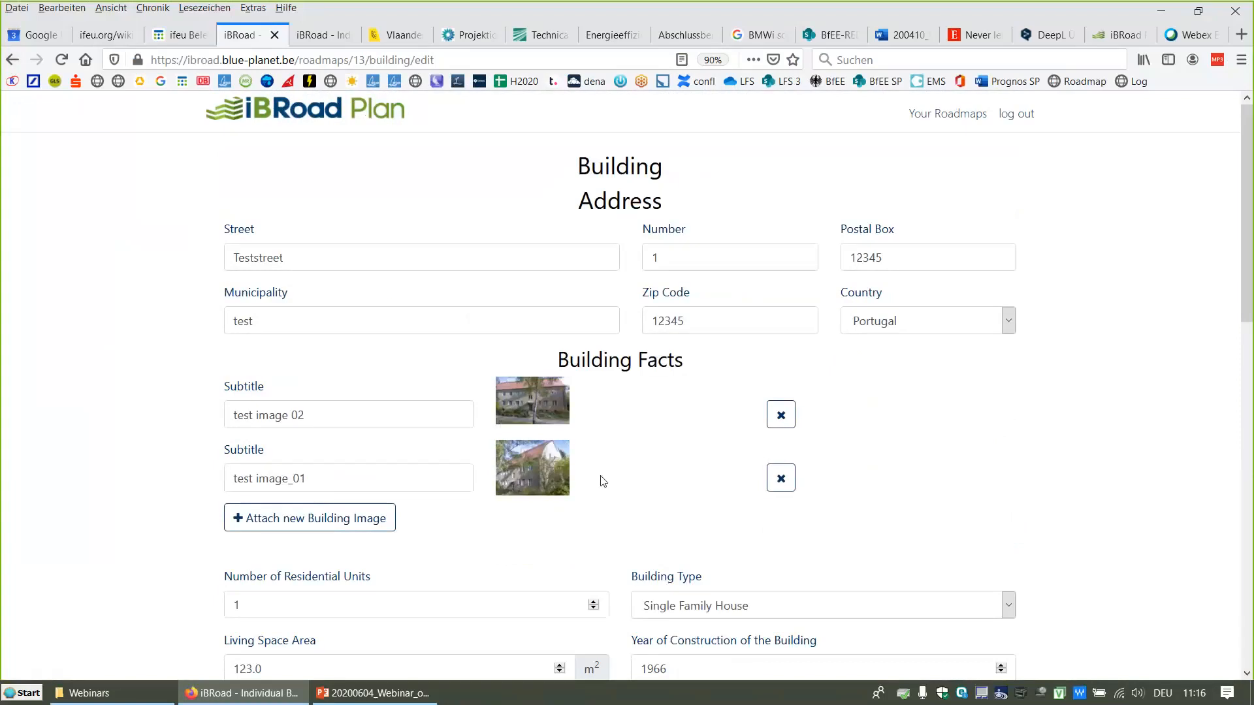
pyautogui.scroll(-3, 647, 481)
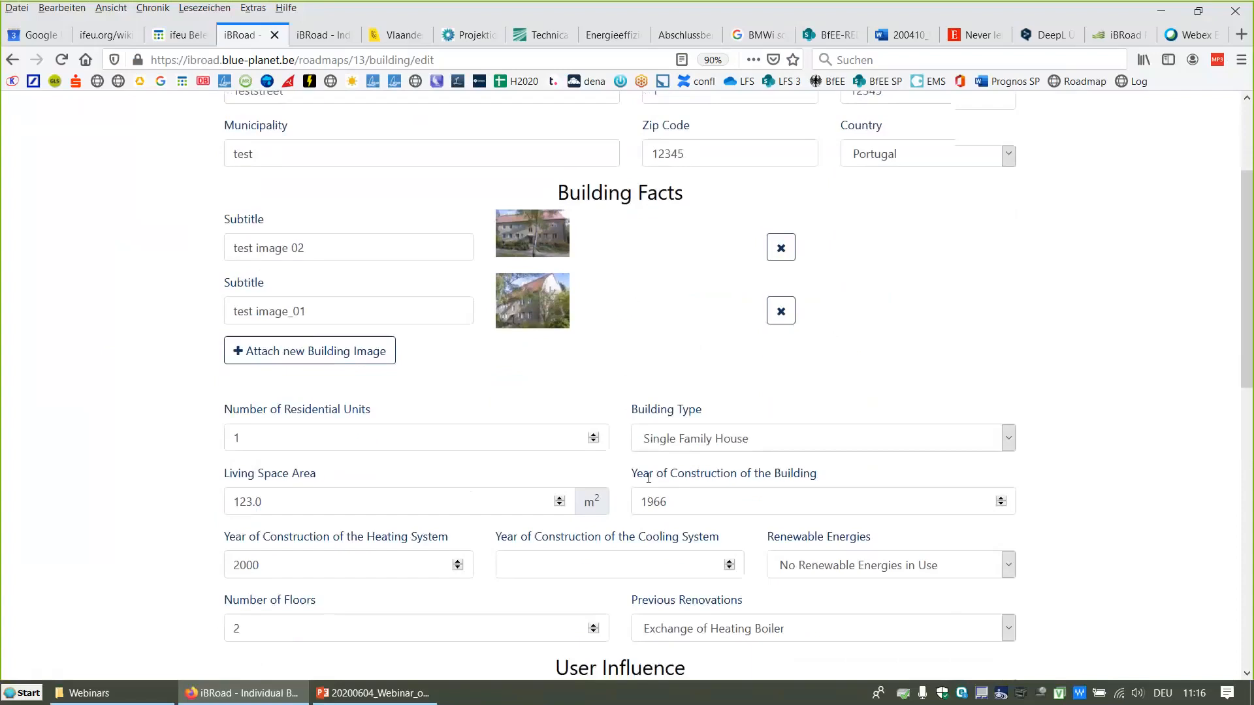
pyautogui.scroll(-1, 649, 478)
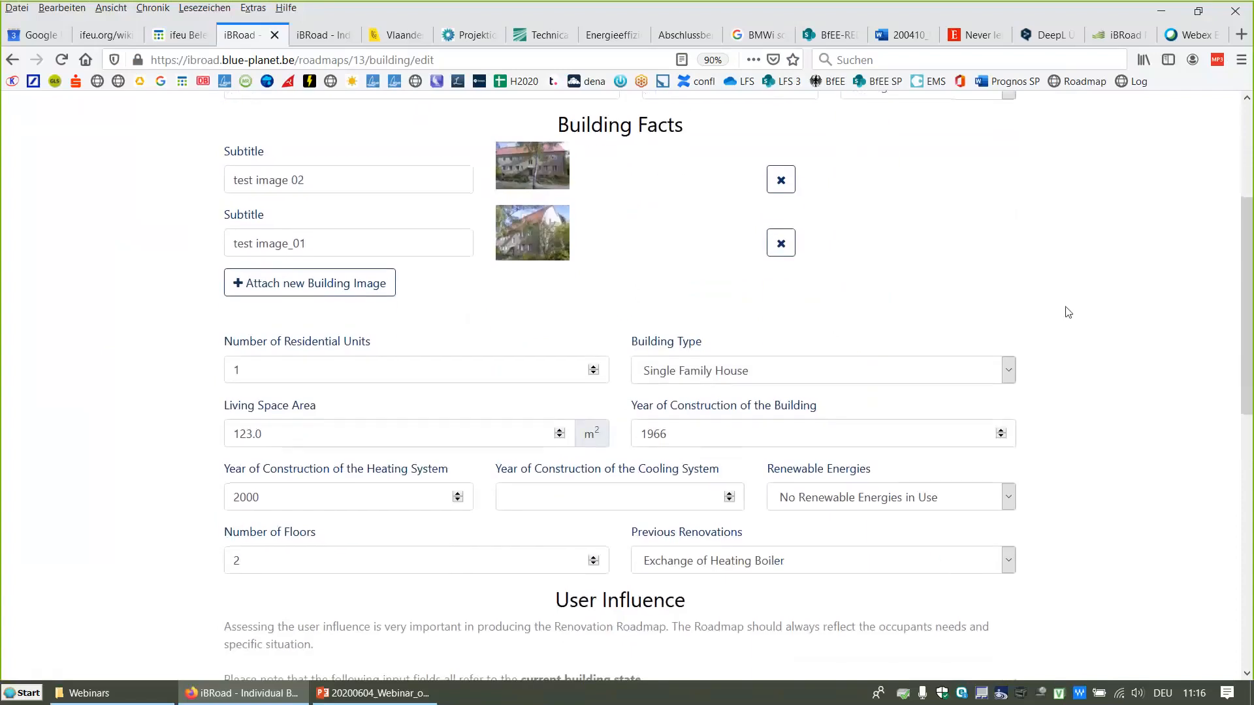
pyautogui.scroll(-3, 1068, 312)
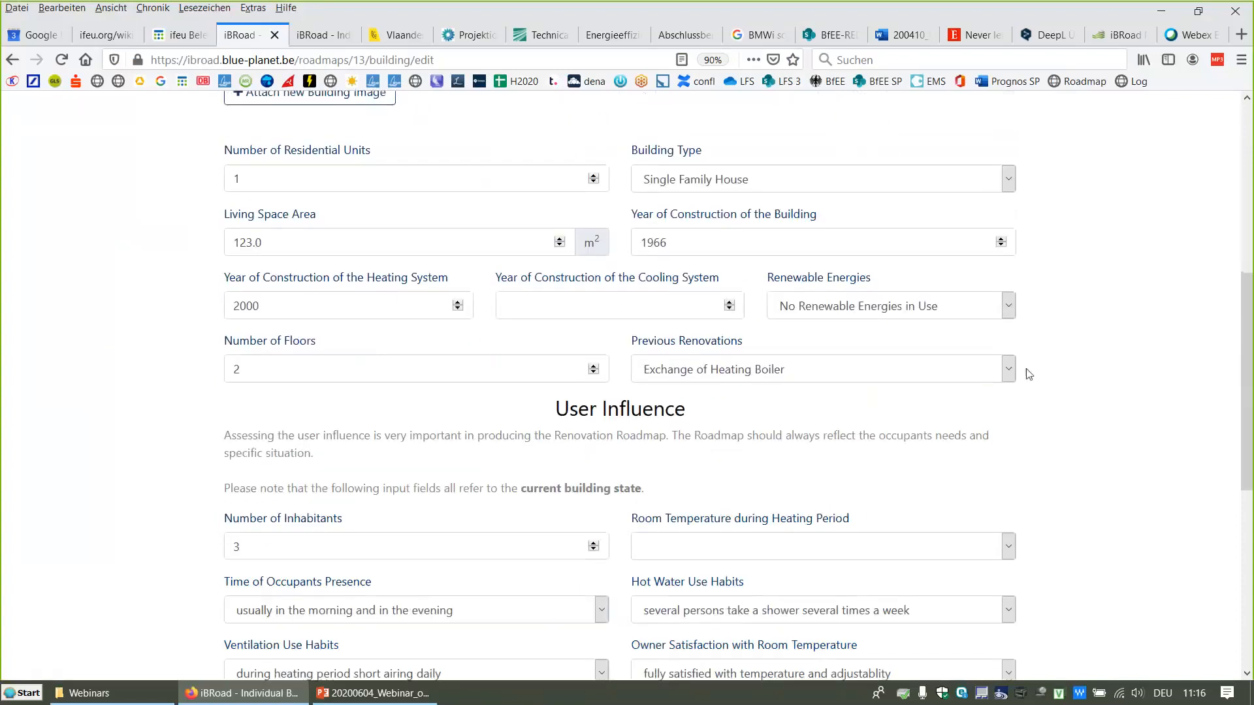
pyautogui.scroll(-2, 1030, 373)
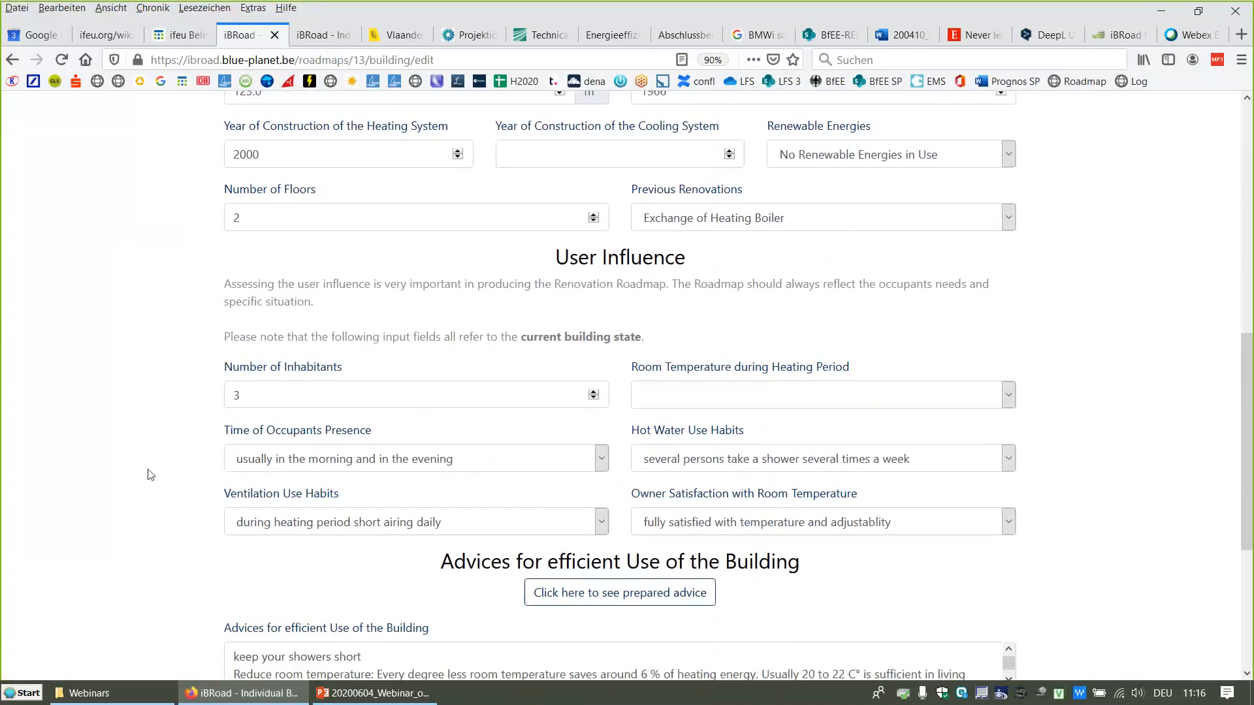
# Step: Scroll to the advice section of the building form and enlarge the building-use advice text field
pyautogui.scroll(-1, 151, 475)
pyautogui.scroll(-2, 150, 475)
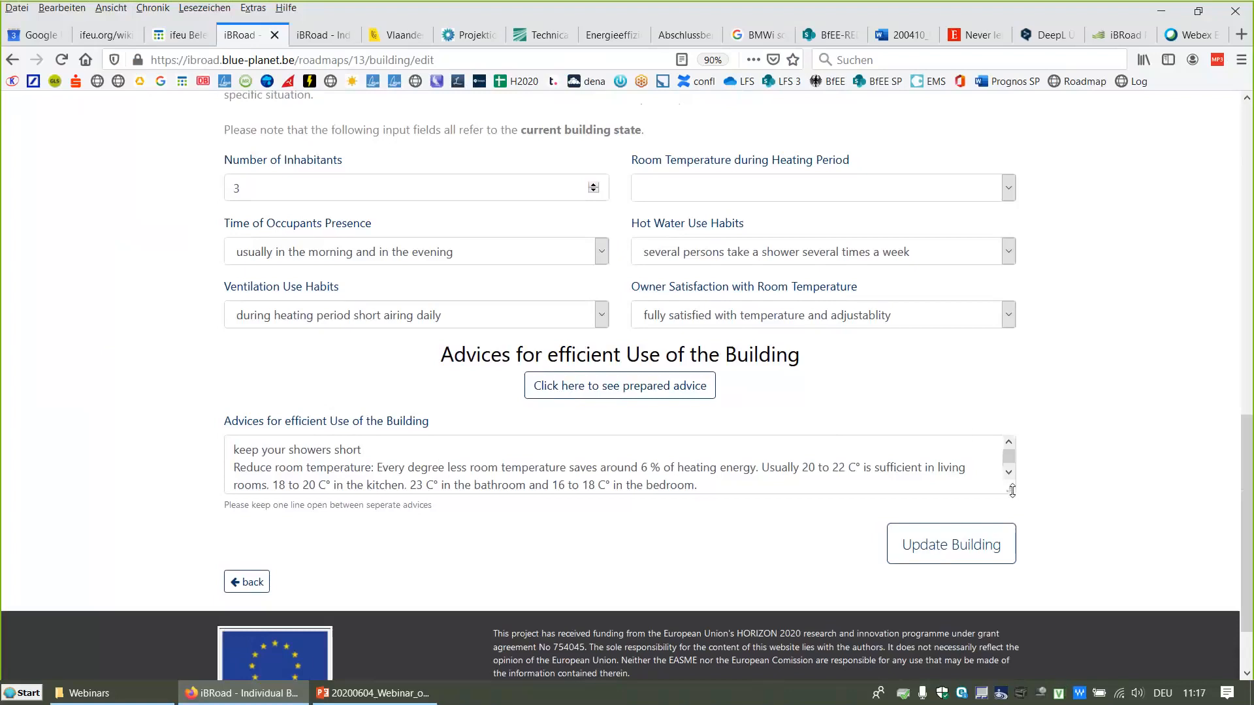
pyautogui.moveTo(1012, 491); pyautogui.dragTo(1011, 548)
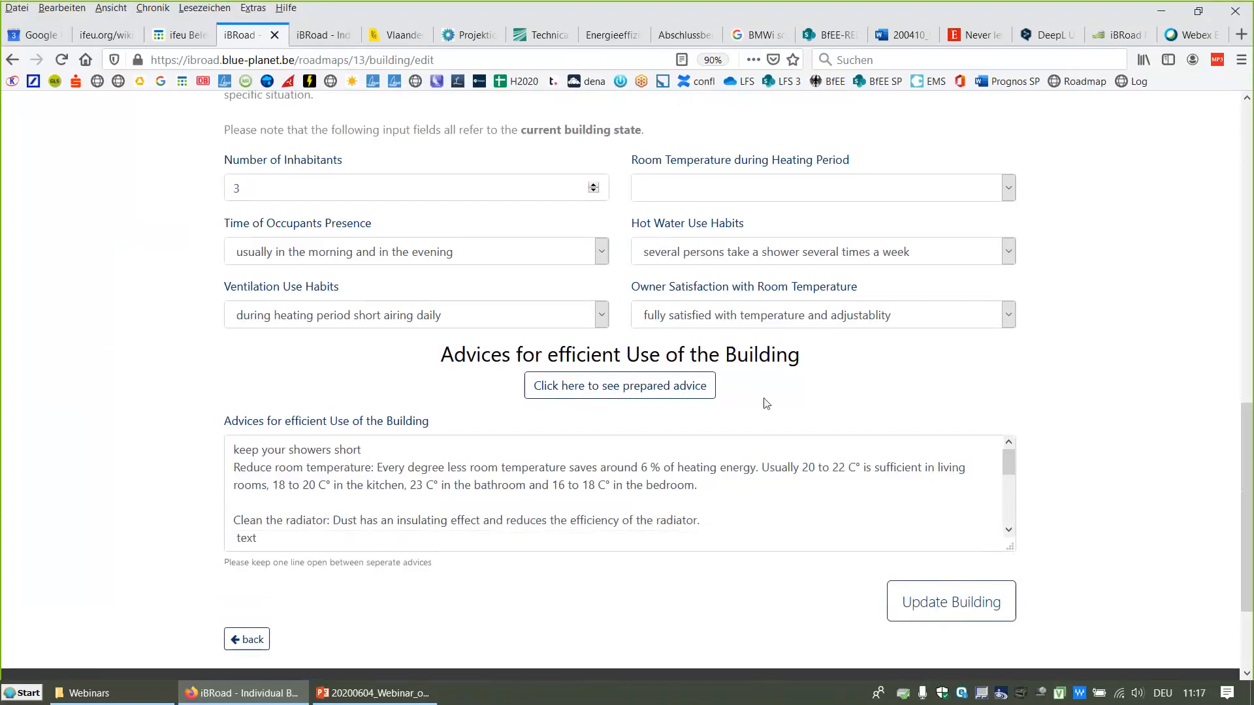
# Step: Show the prepared advice list, add the 'Clean the radiator' advice to the advice field, and update the building
pyautogui.click(620, 395)
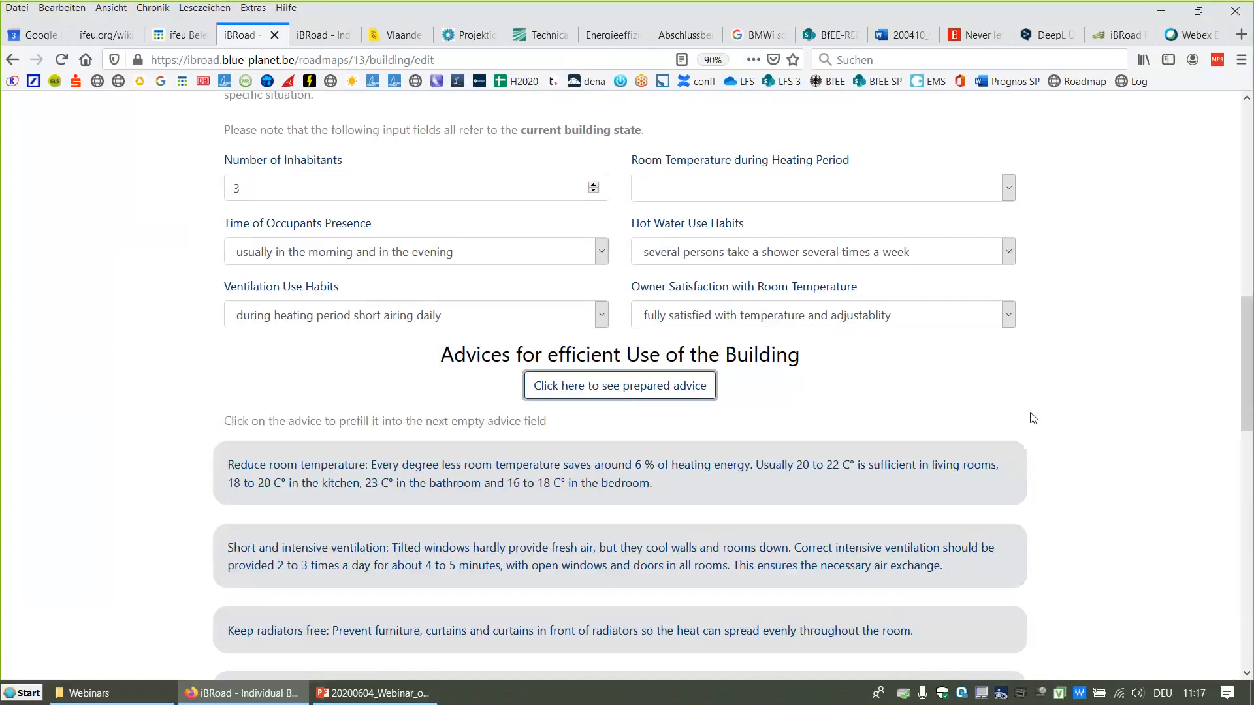
pyautogui.scroll(-1, 1041, 425)
pyautogui.scroll(-2, 1042, 425)
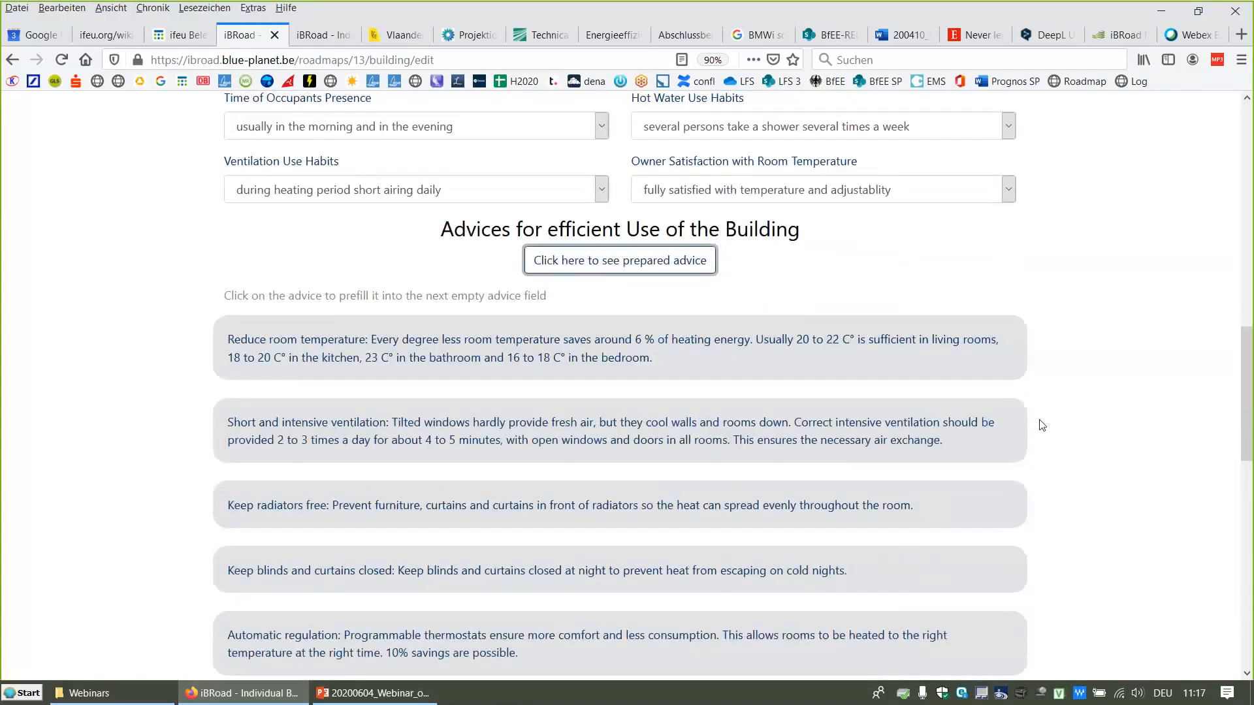
pyautogui.scroll(-3, 1042, 425)
pyautogui.scroll(-3, 1041, 426)
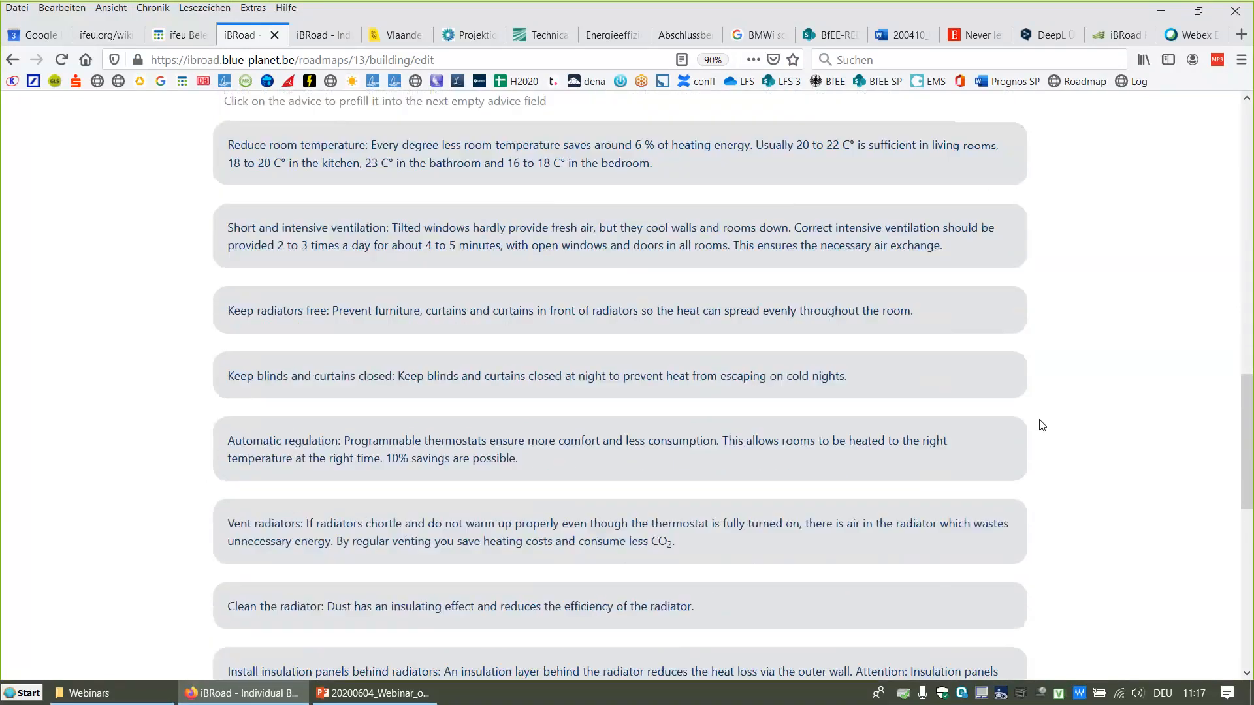
pyautogui.scroll(-4, 1041, 425)
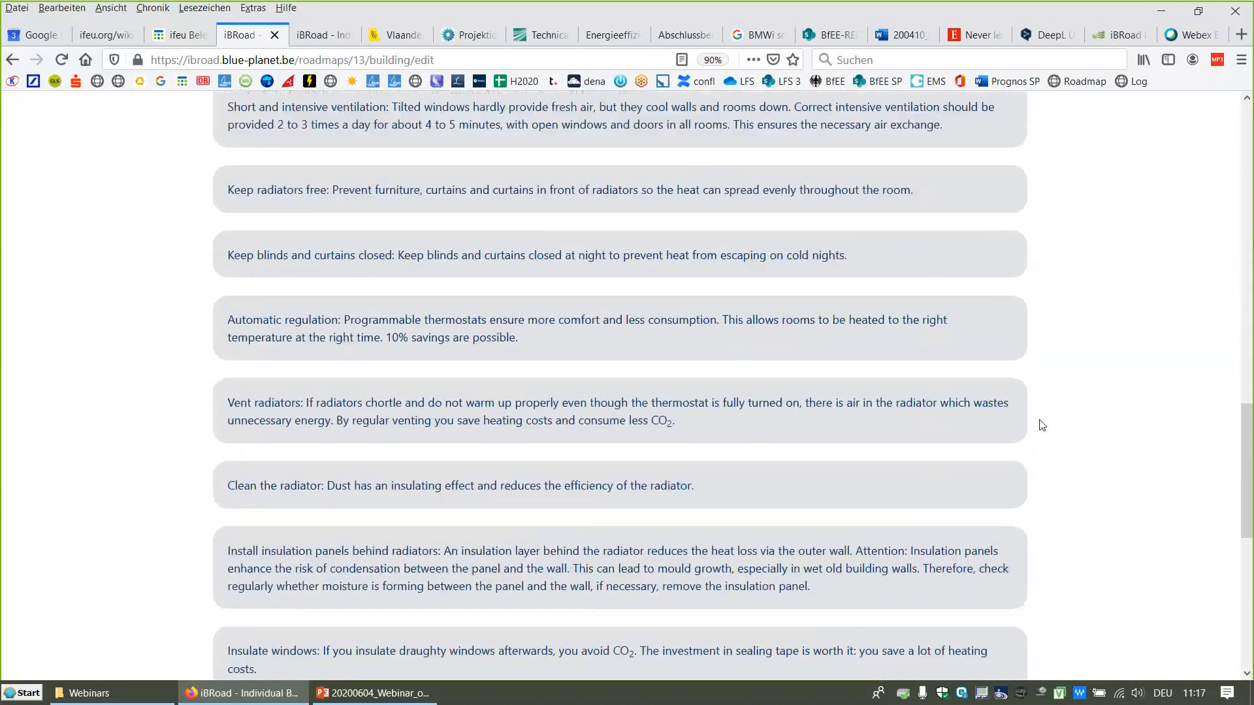
pyautogui.click(392, 487)
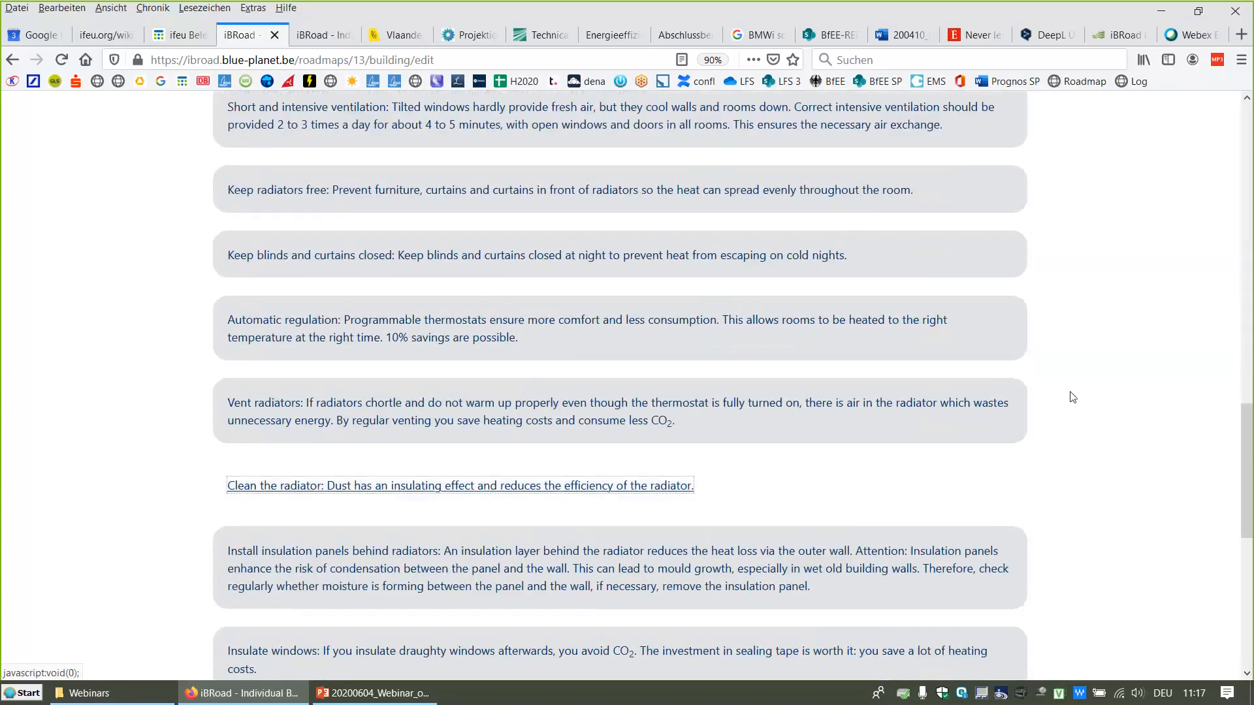
pyautogui.scroll(-15, 1045, 372)
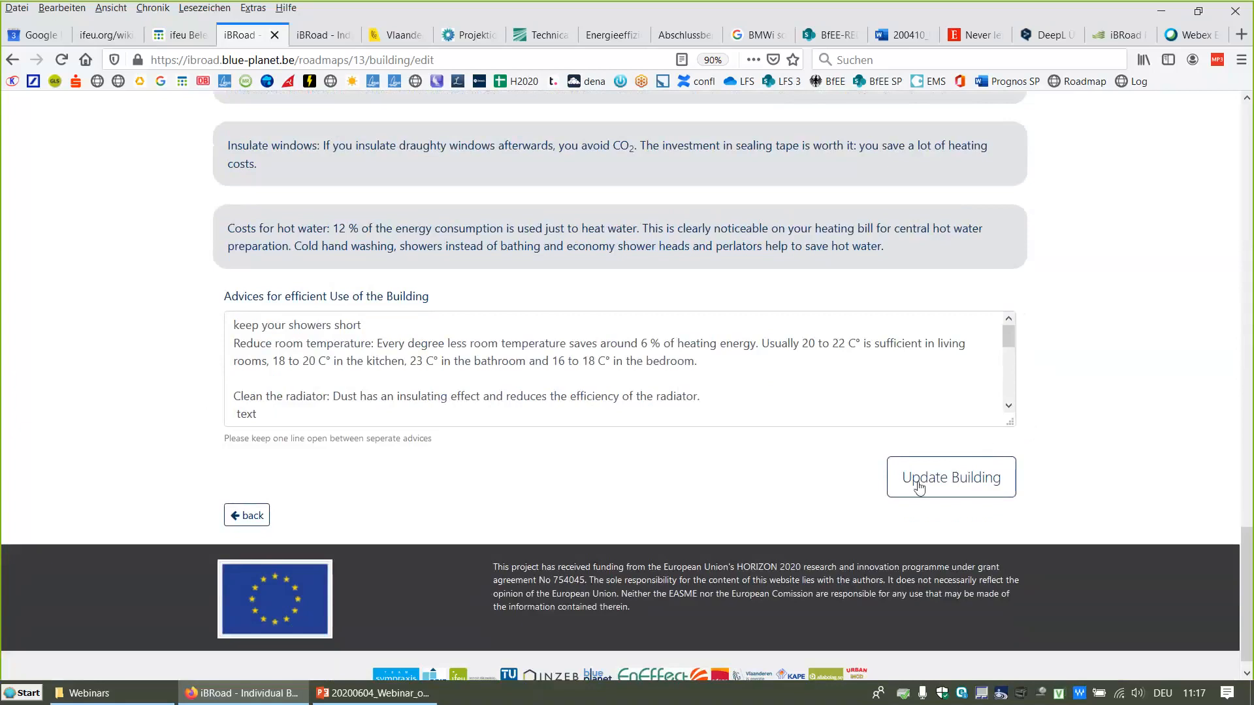
pyautogui.click(964, 481)
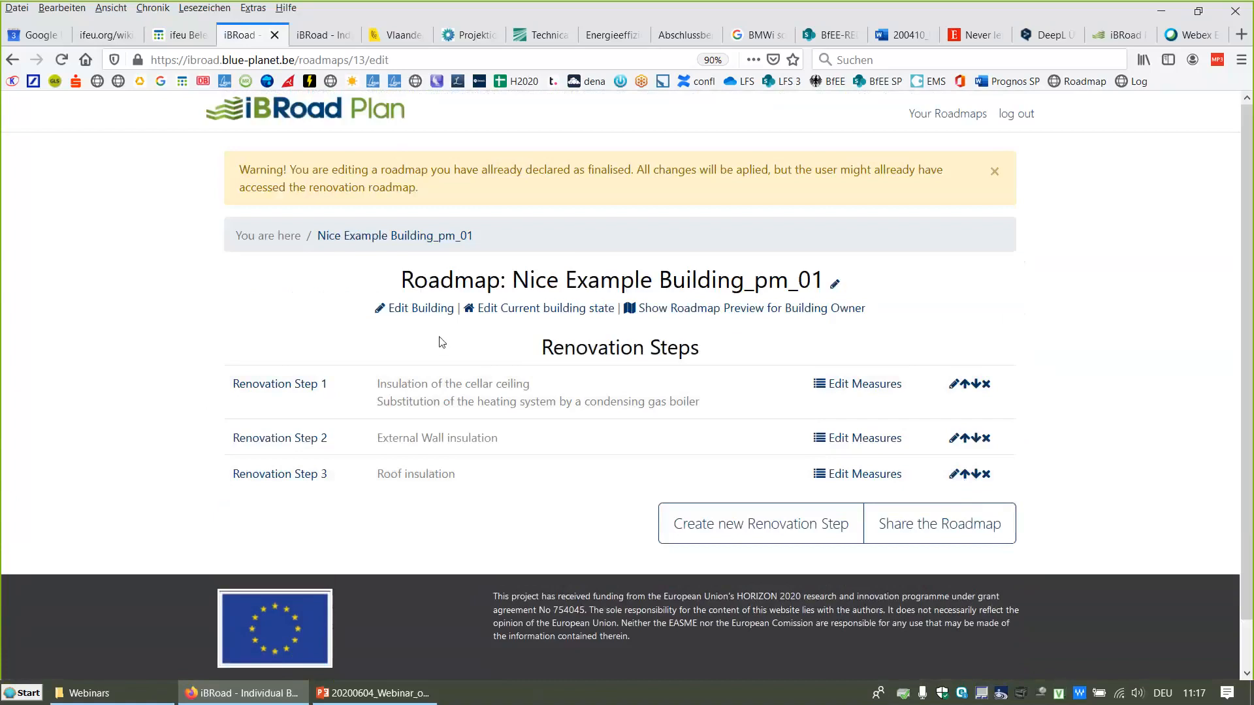
# Step: Open the current building state details of the roadmap, dismissing the finalised-roadmap warnings
pyautogui.click(993, 173)
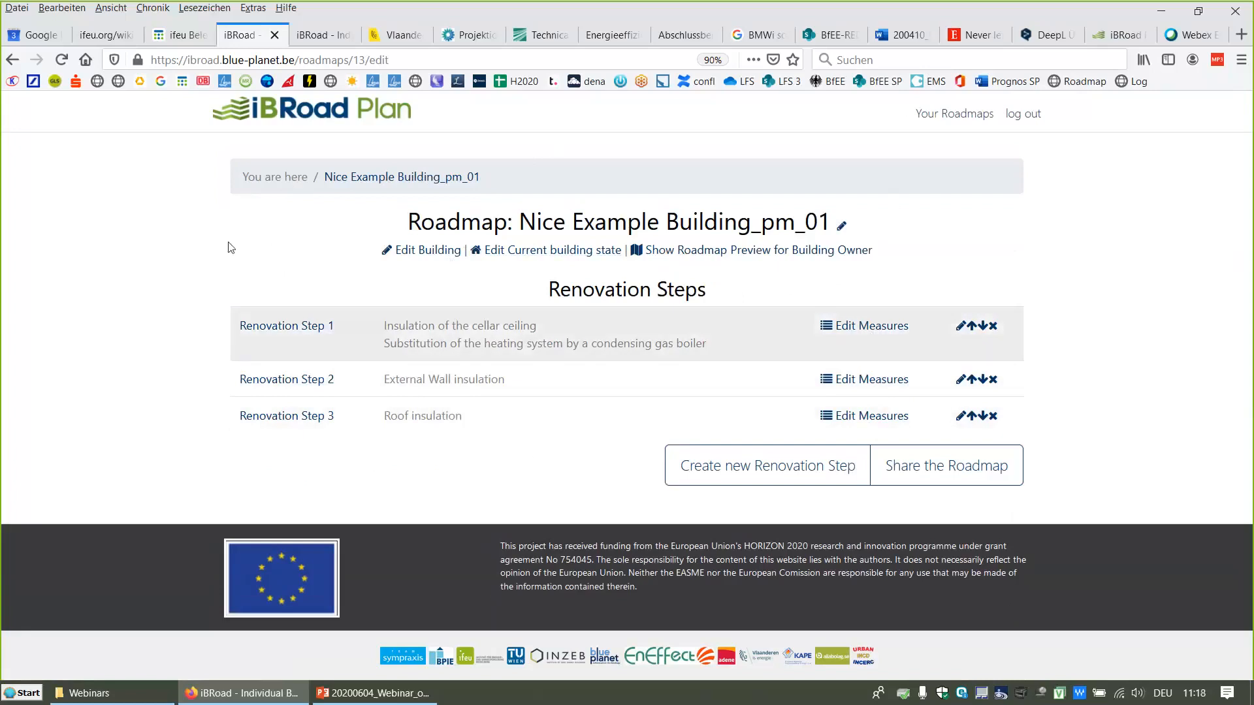
pyautogui.click(532, 252)
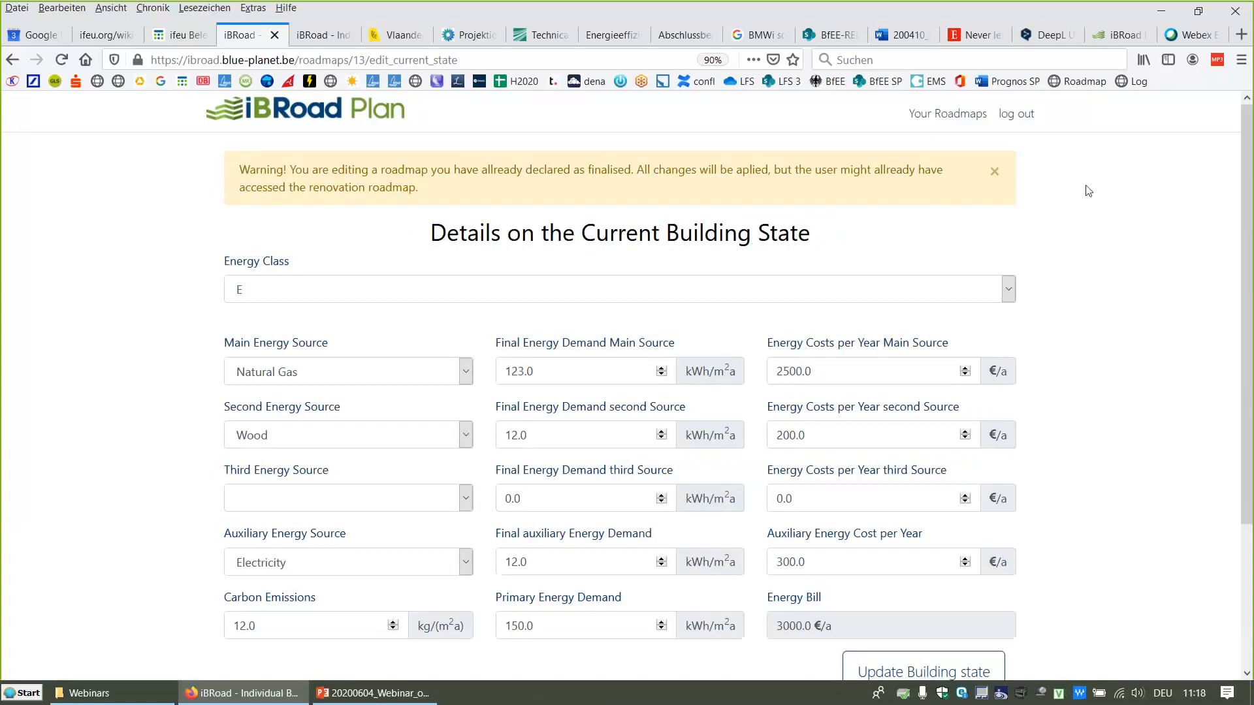
pyautogui.click(993, 173)
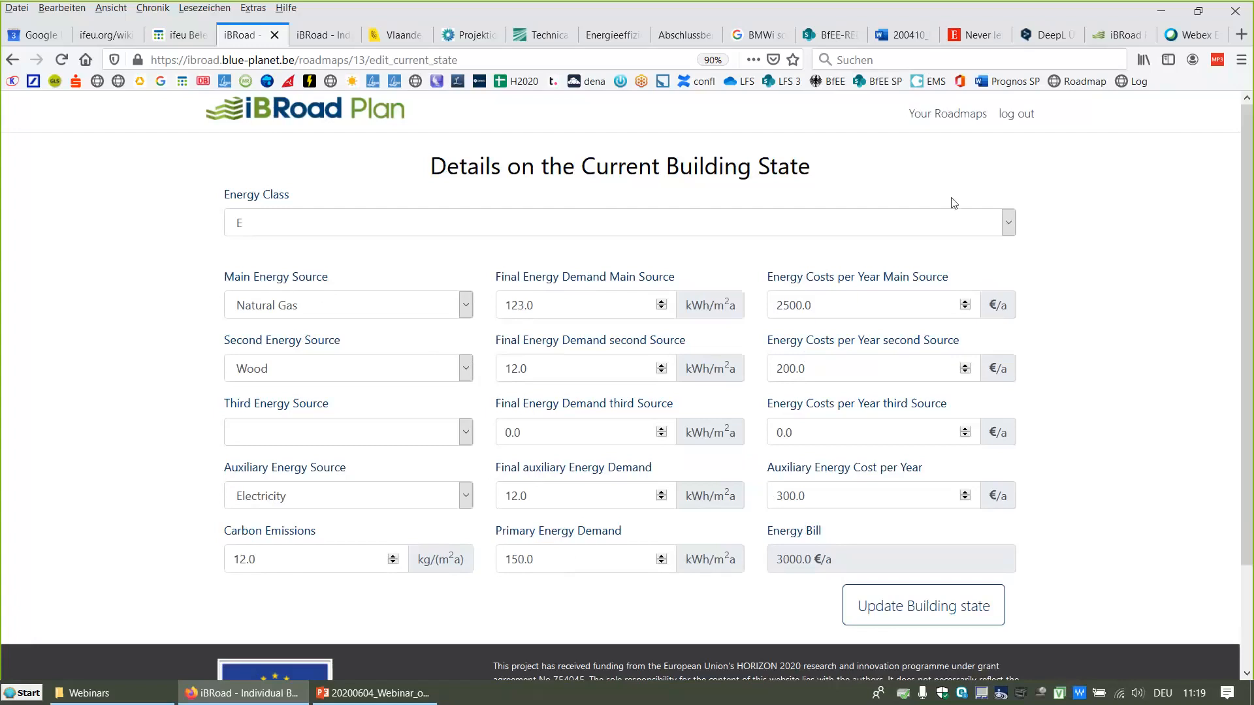
# Step: Review the energy class options, keep class E, and save the current building state
pyautogui.click(1009, 226)
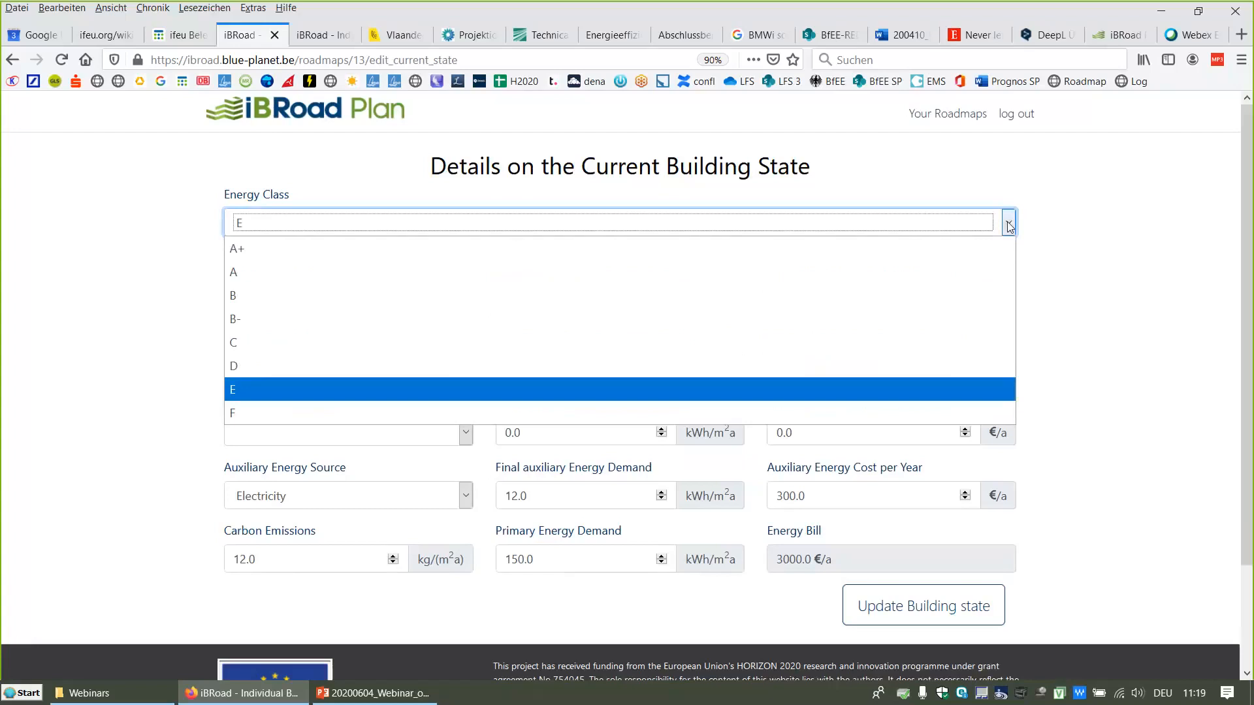
pyautogui.click(1009, 226)
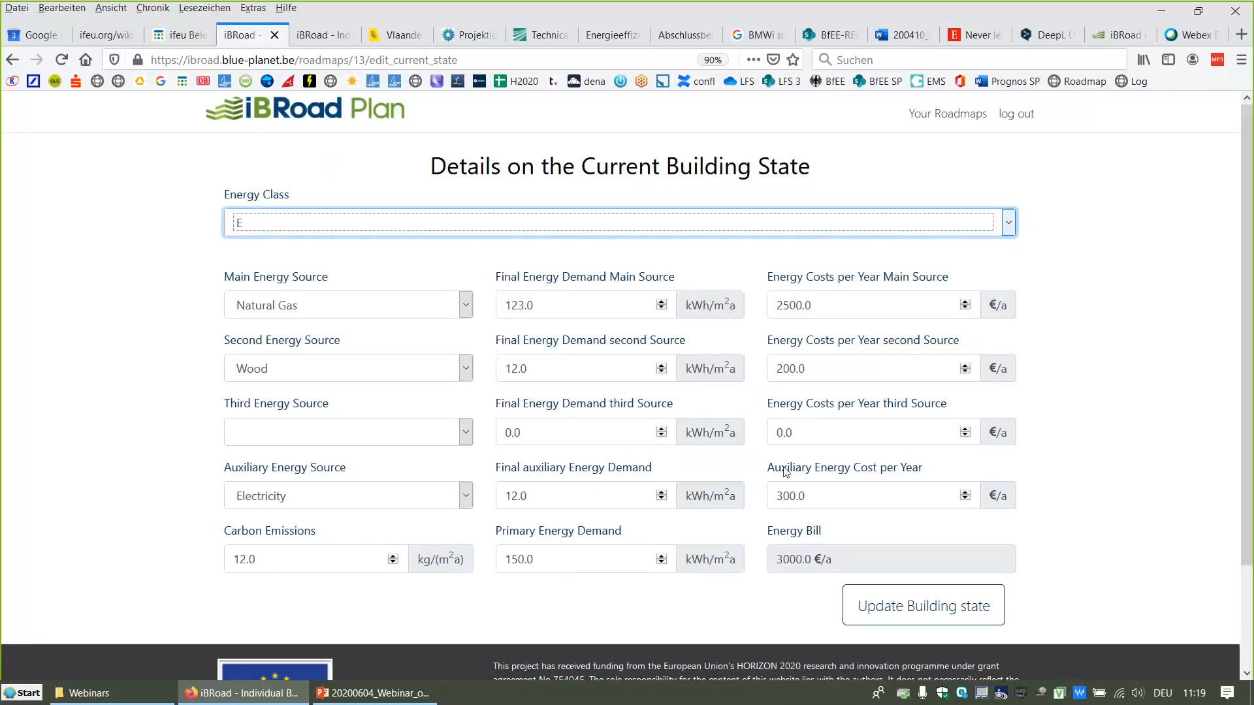
pyautogui.click(903, 607)
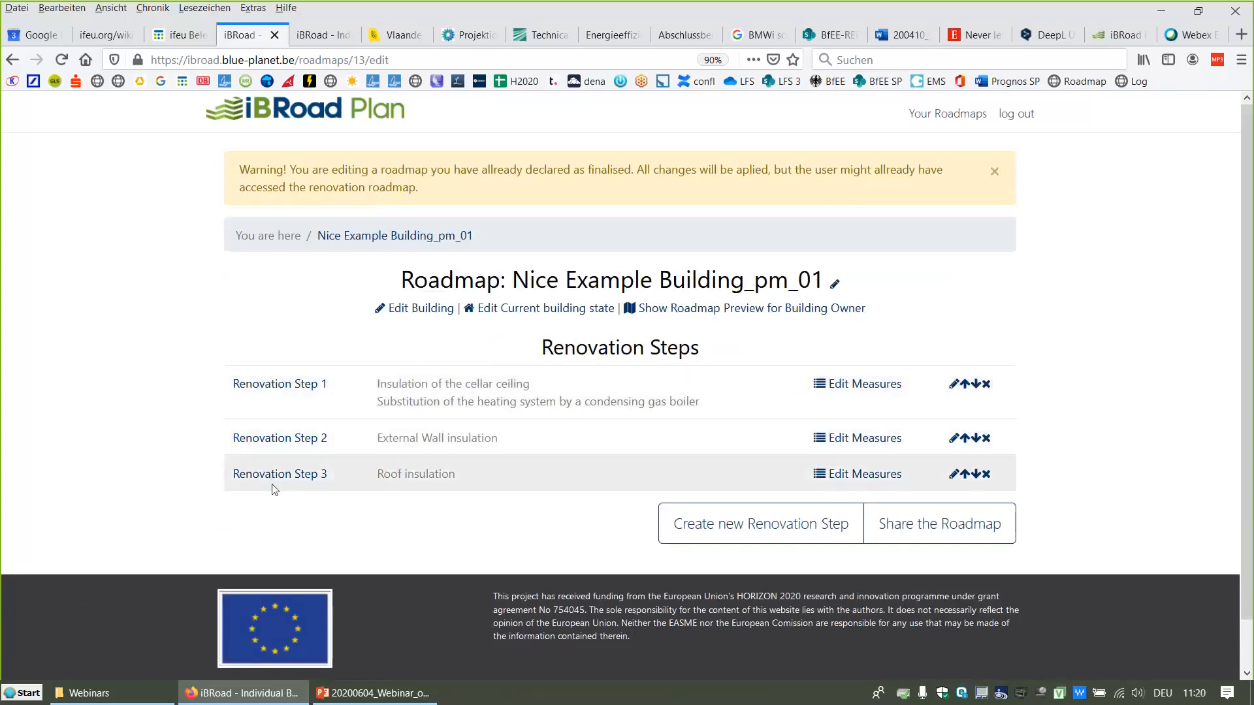
# Step: Start a new renovation step for the roadmap and dismiss both notices
pyautogui.click(733, 527)
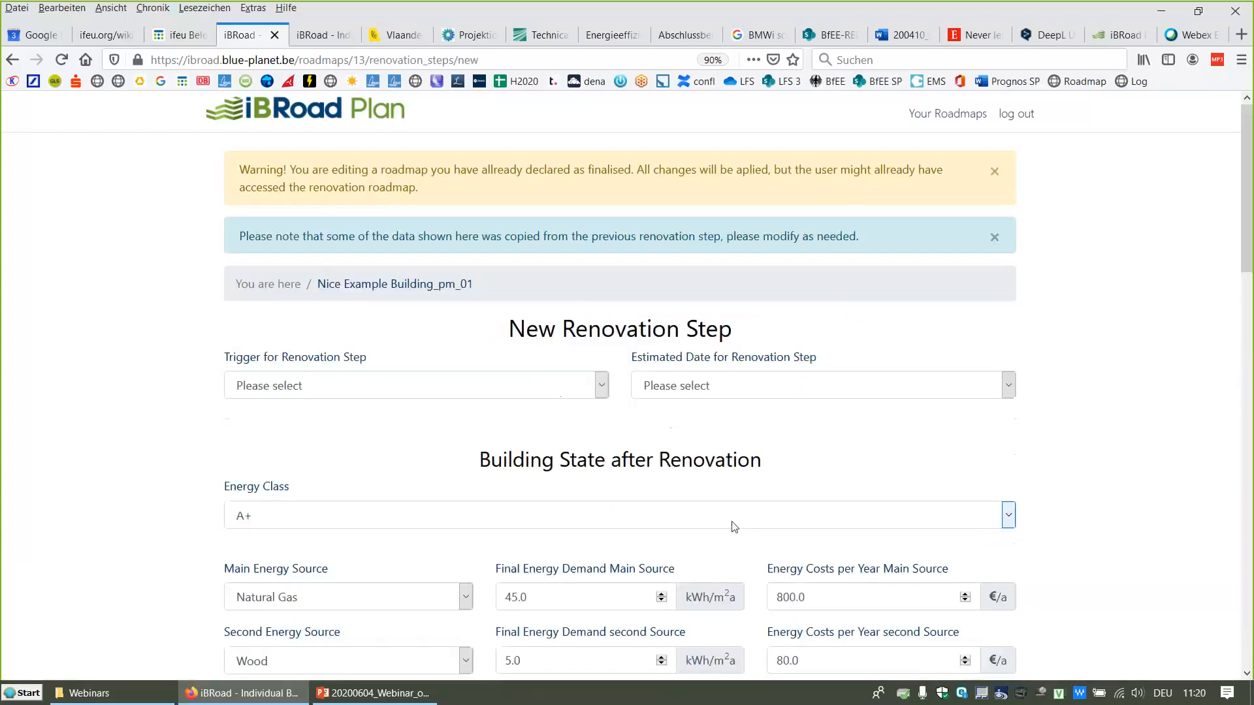
pyautogui.click(994, 172)
pyautogui.click(994, 172)
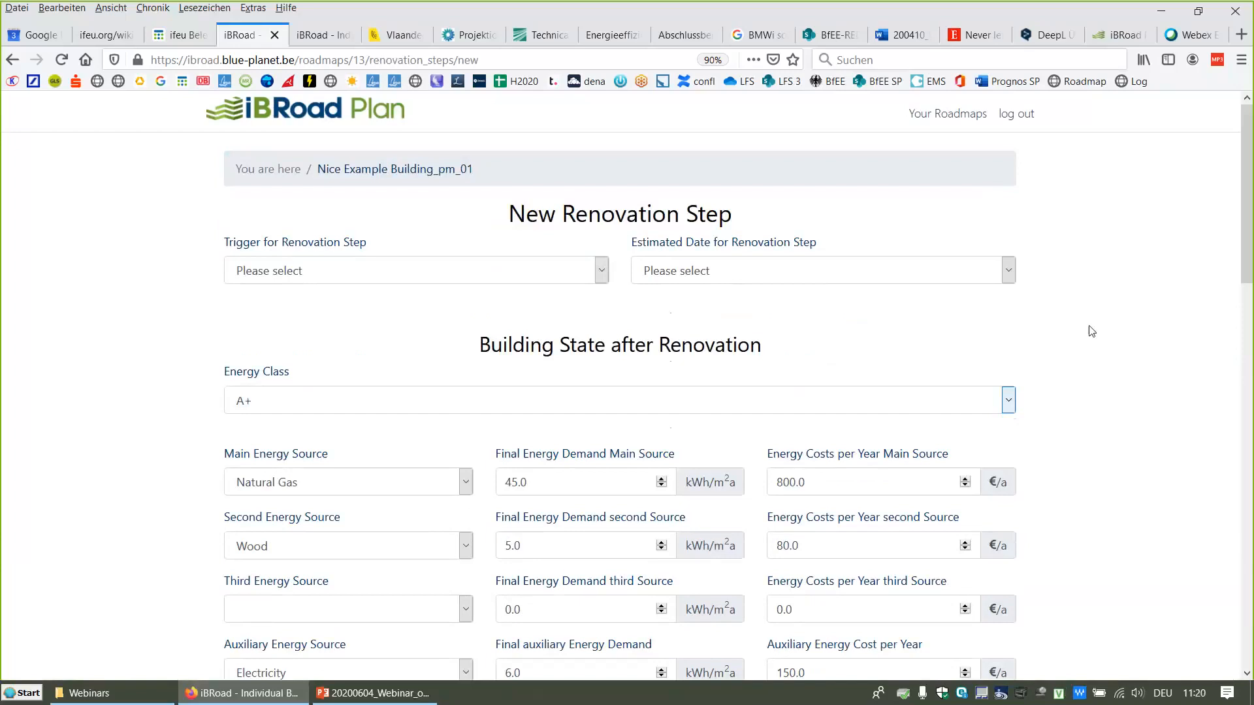
# Step: Scroll through the new renovation step's energy, economic and additional benefit fields, then go back without creating it
pyautogui.scroll(-3, 1034, 281)
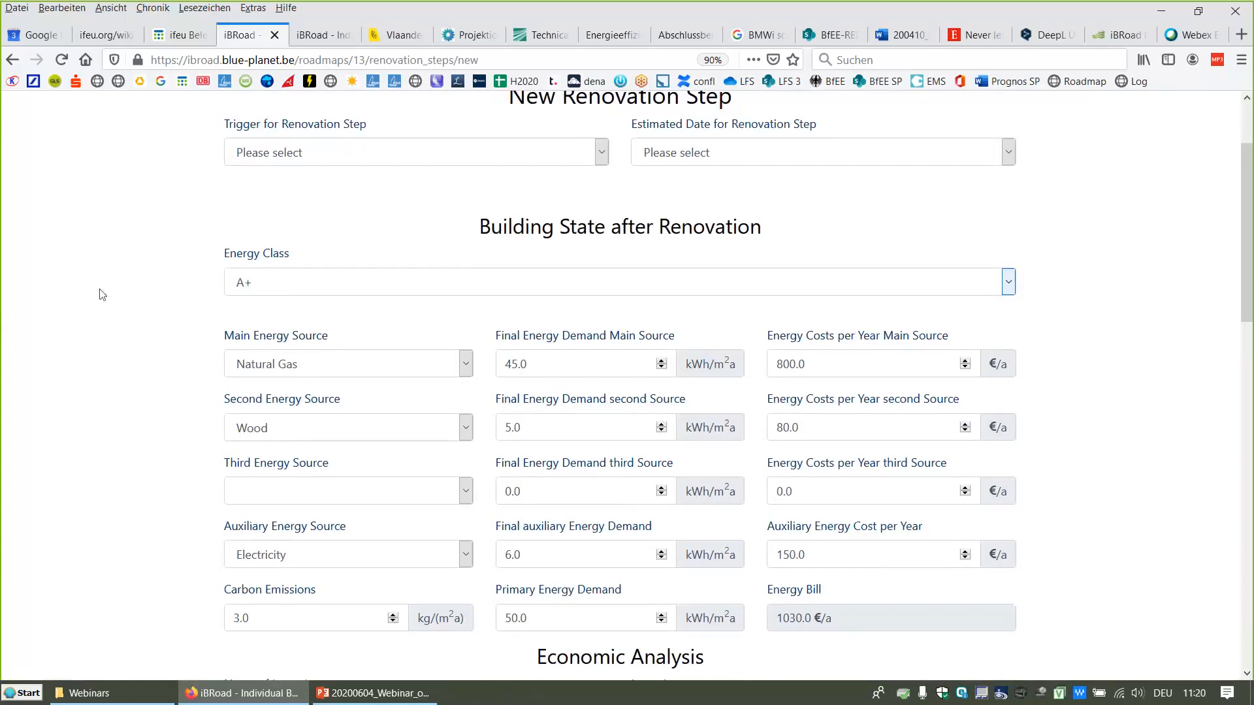
pyautogui.scroll(-2, 105, 295)
pyautogui.scroll(1, 108, 298)
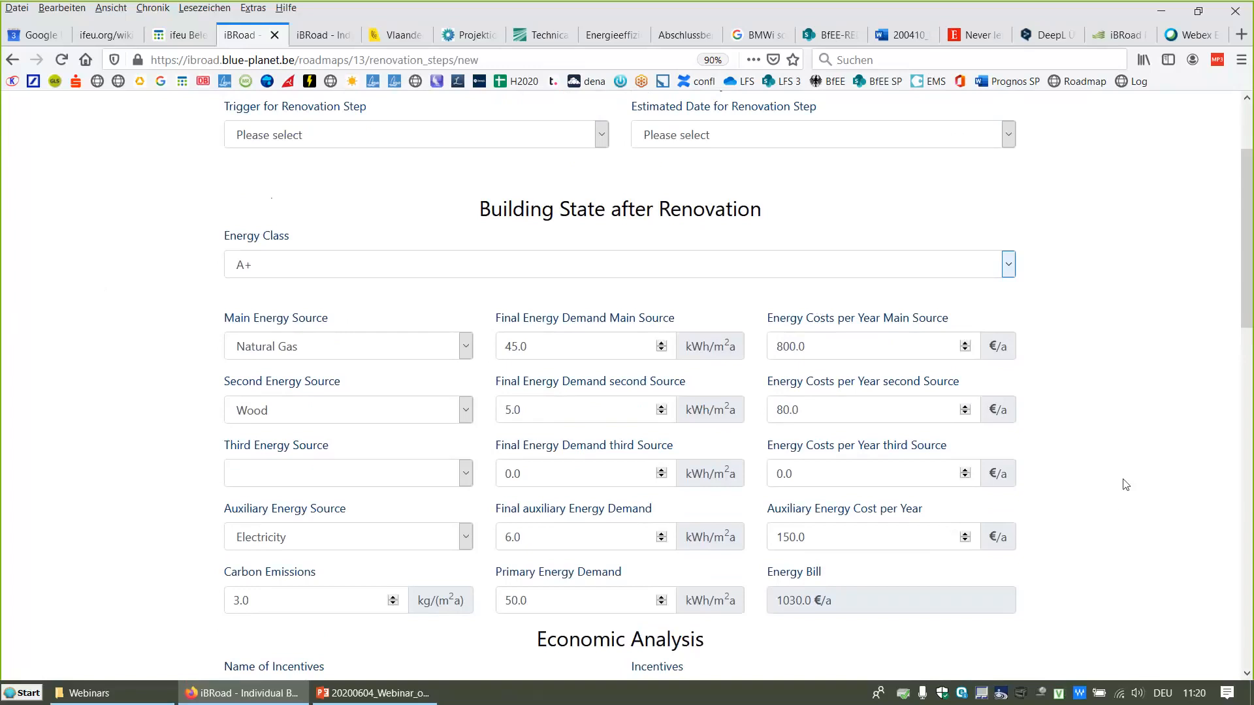
pyautogui.scroll(-3, 1123, 483)
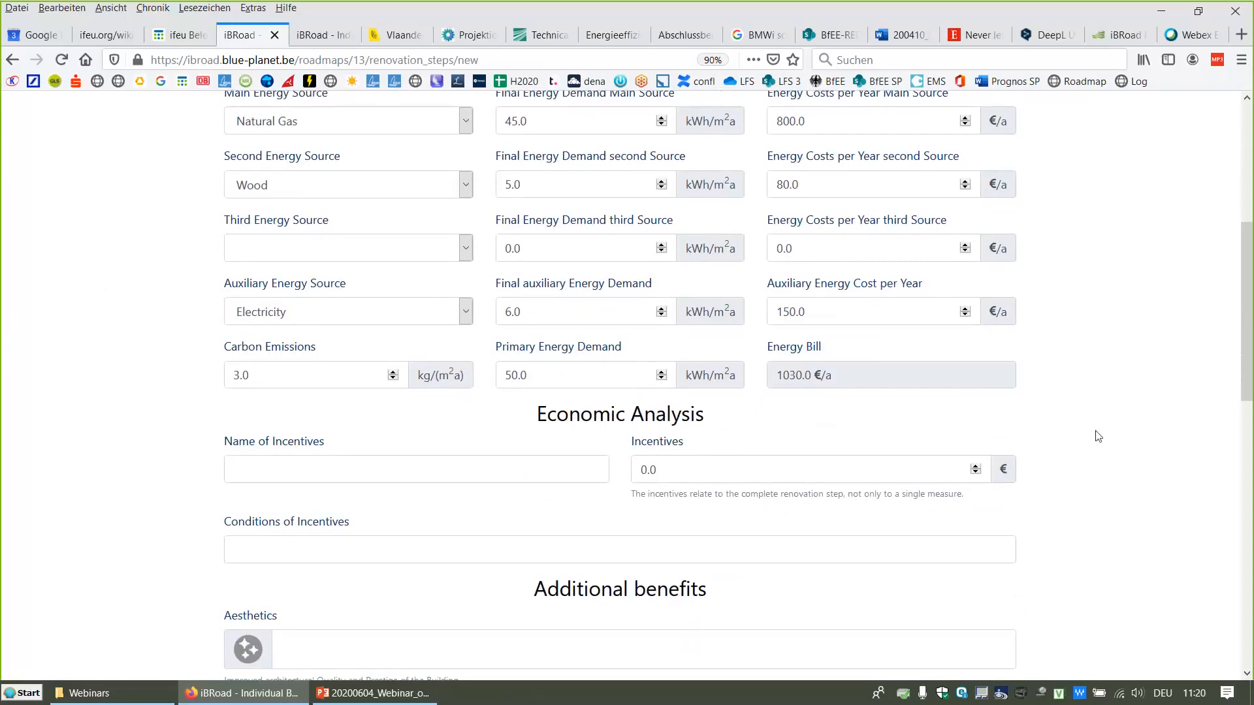
pyautogui.scroll(-5, 1097, 436)
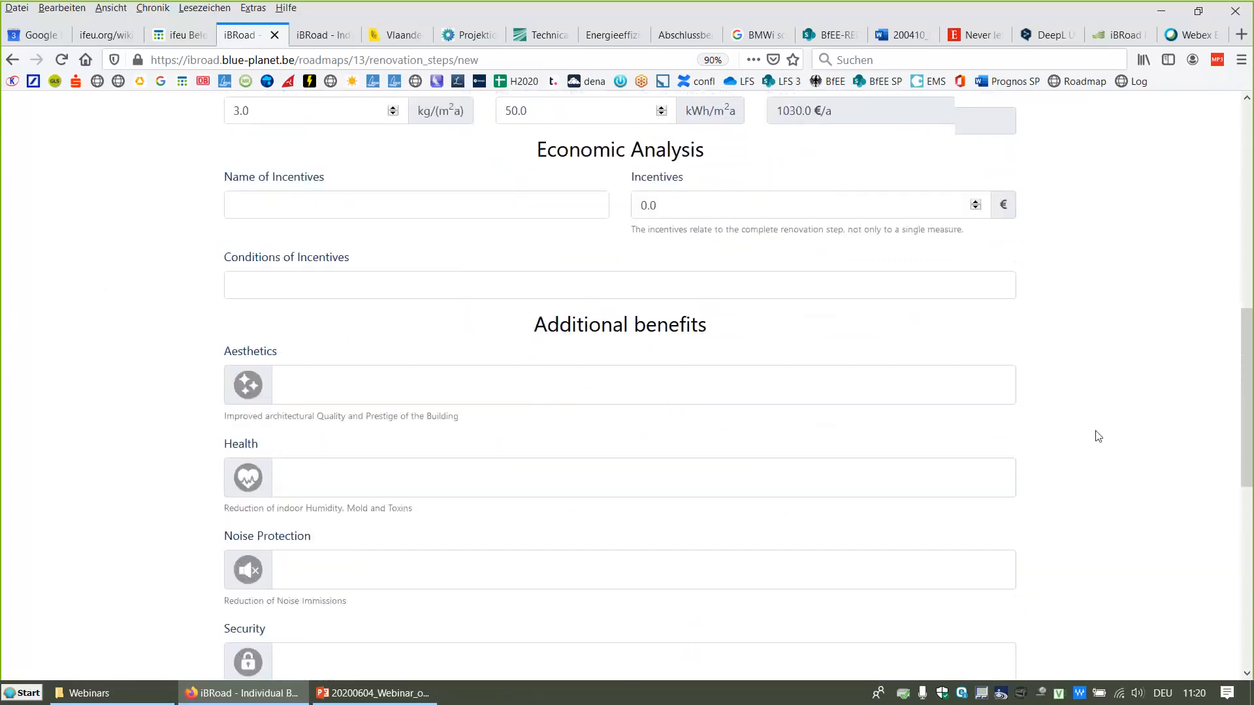
pyautogui.scroll(-2, 1098, 437)
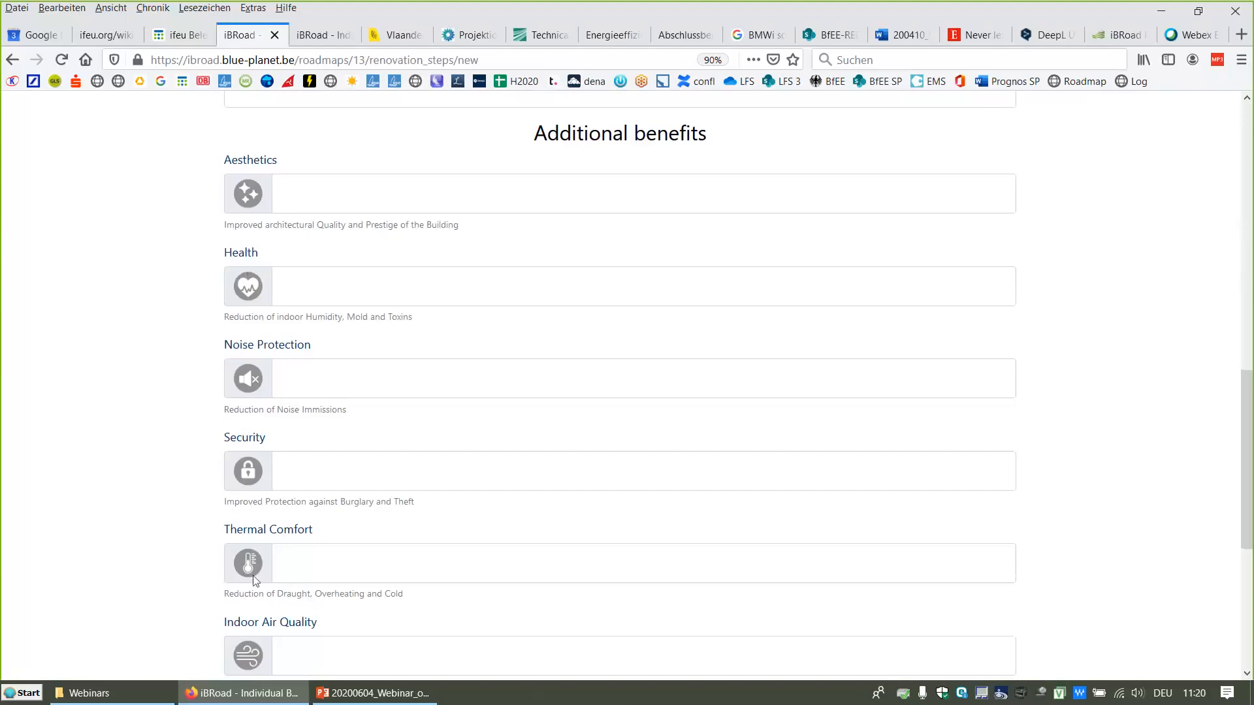
pyautogui.click(297, 574)
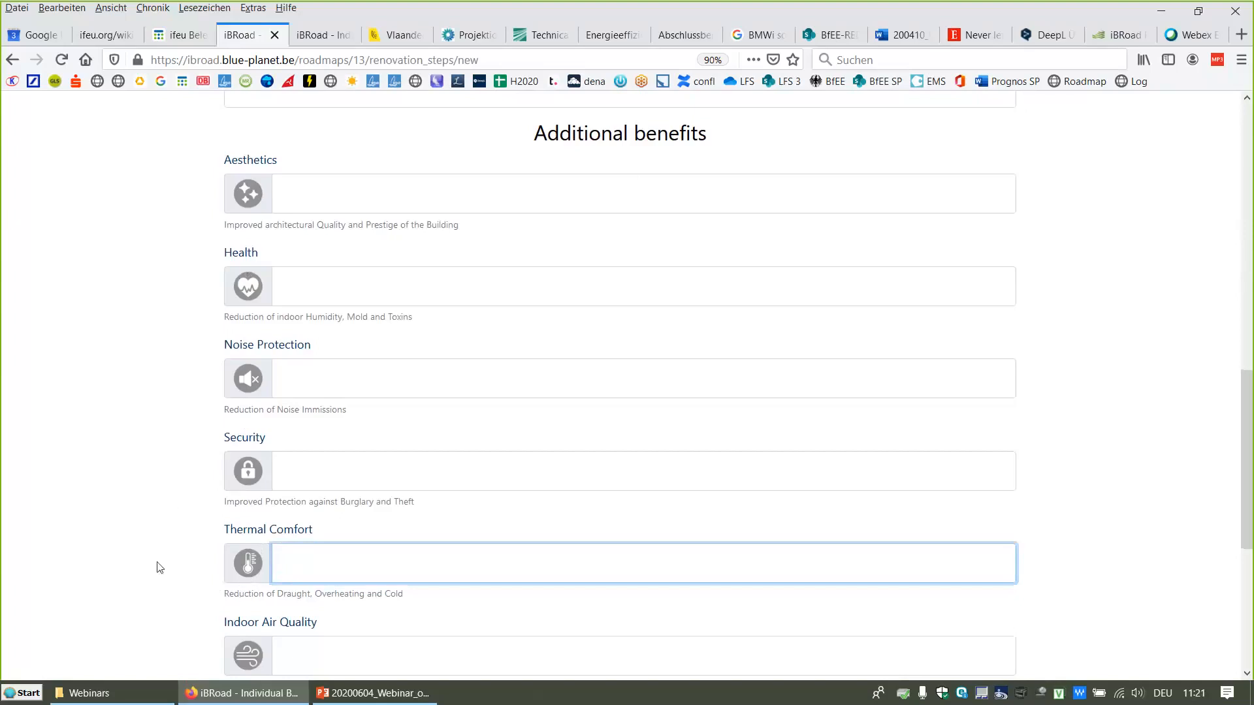
pyautogui.scroll(4, 156, 565)
pyautogui.scroll(-8, 156, 567)
pyautogui.scroll(-2, 159, 568)
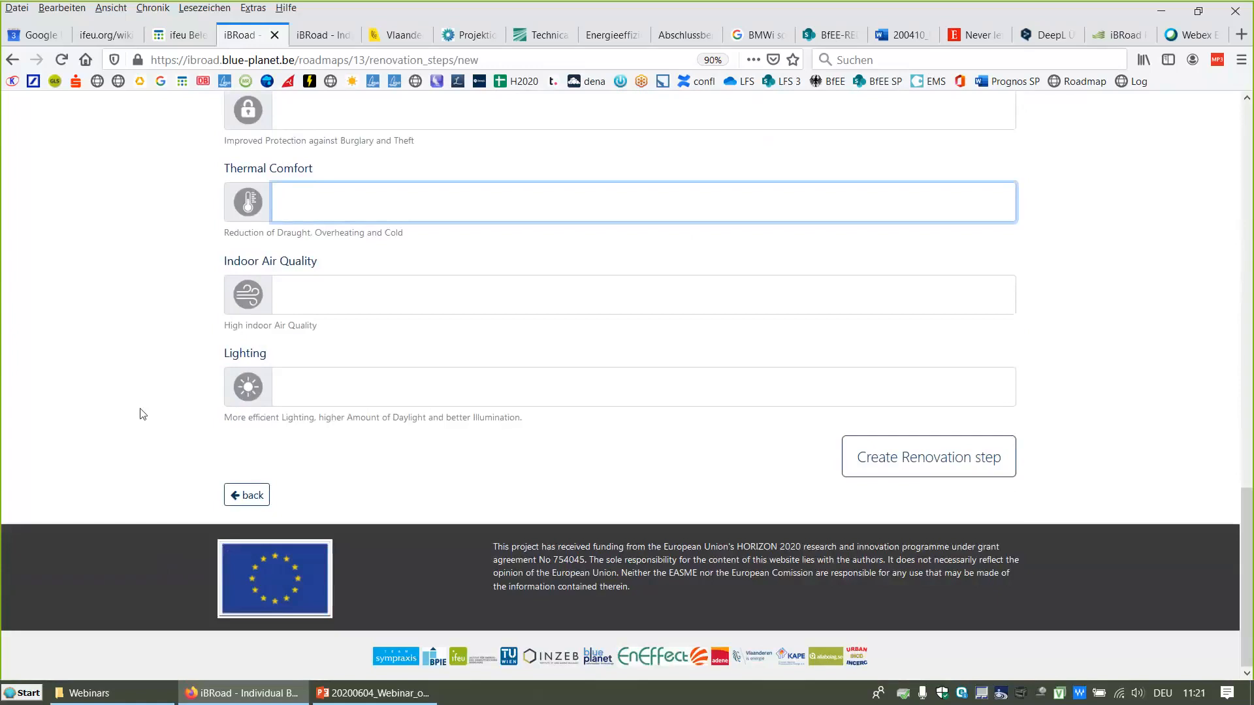
pyautogui.click(252, 496)
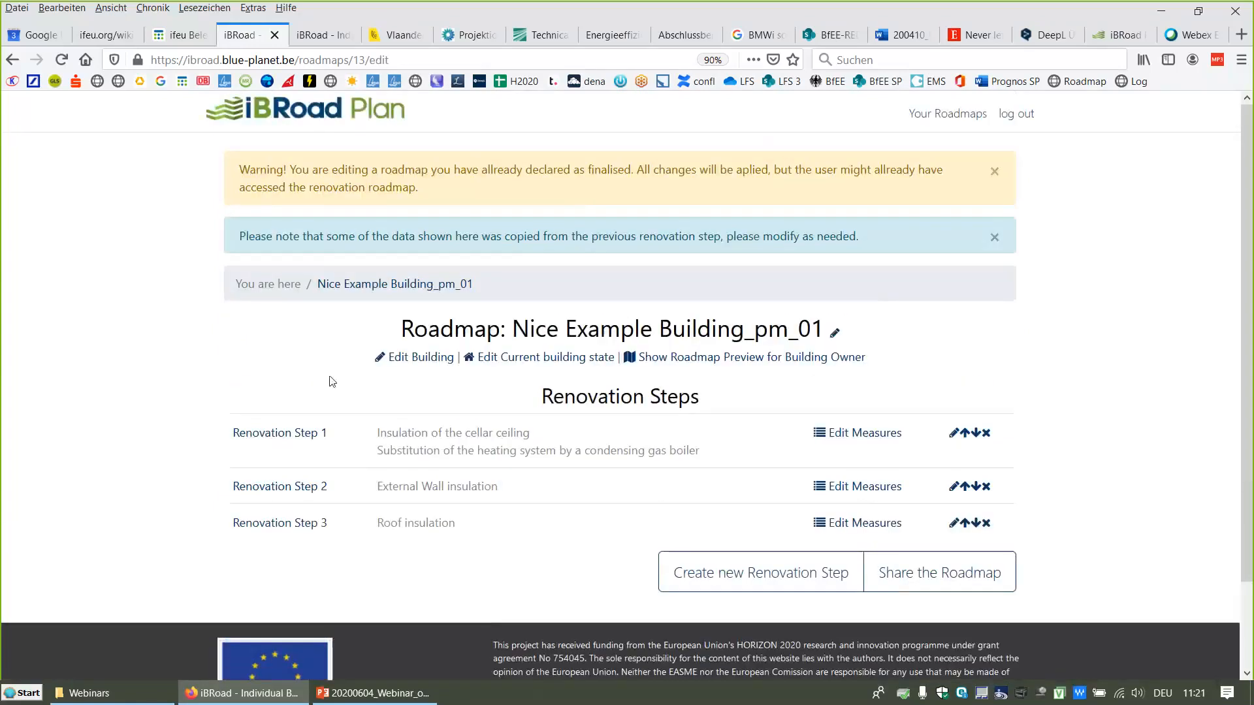
# Step: Open Renovation Step 1 for editing, review its building state and benefits, and save it with Update Renovation step
pyautogui.click(287, 439)
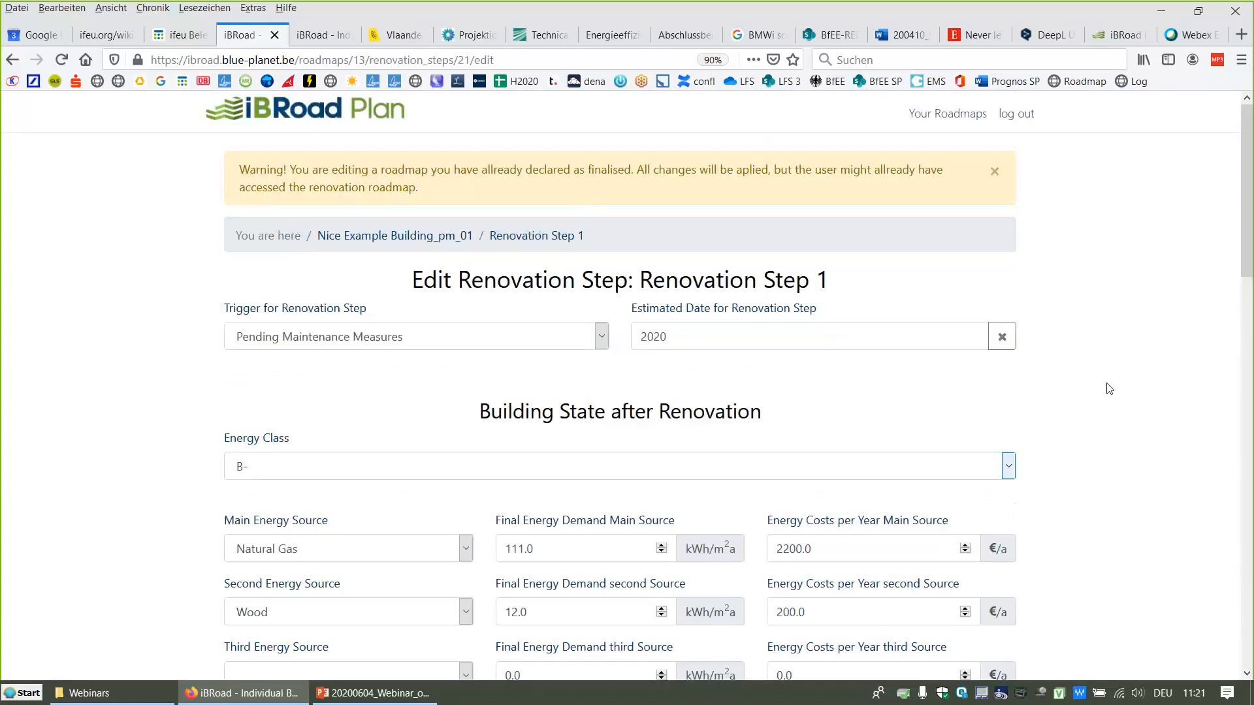
pyautogui.scroll(-5, 1110, 388)
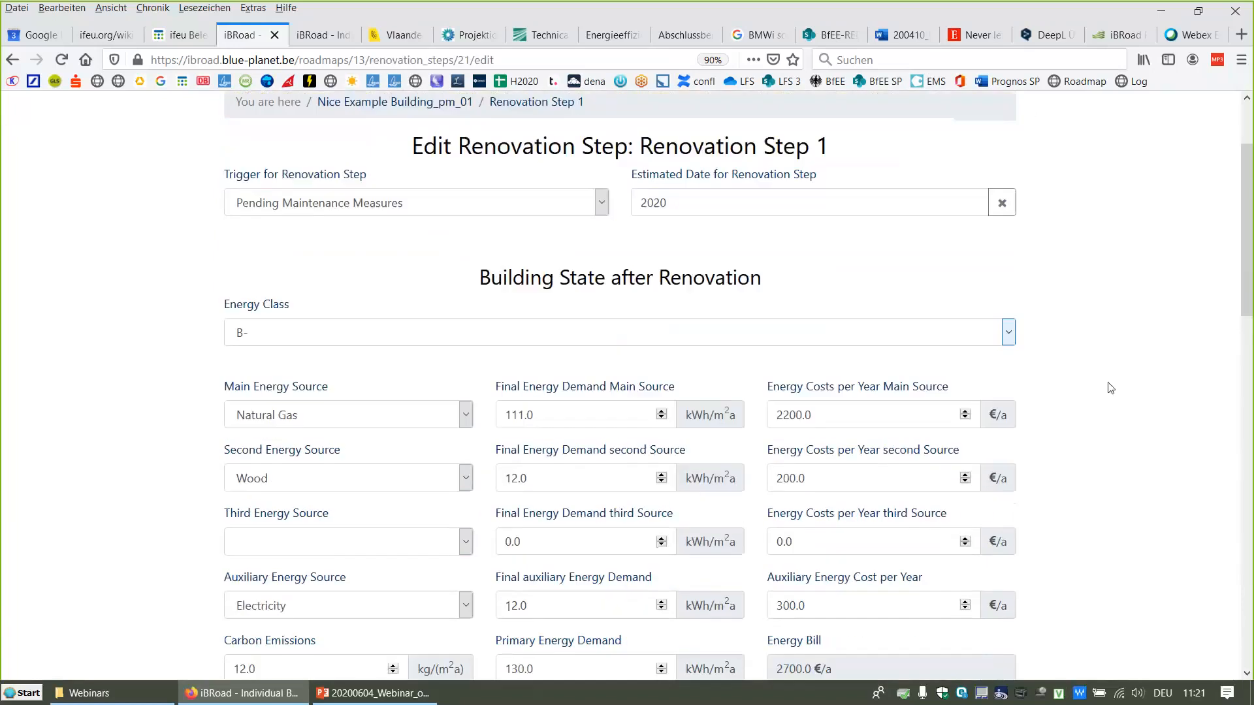
pyautogui.scroll(-13, 1111, 388)
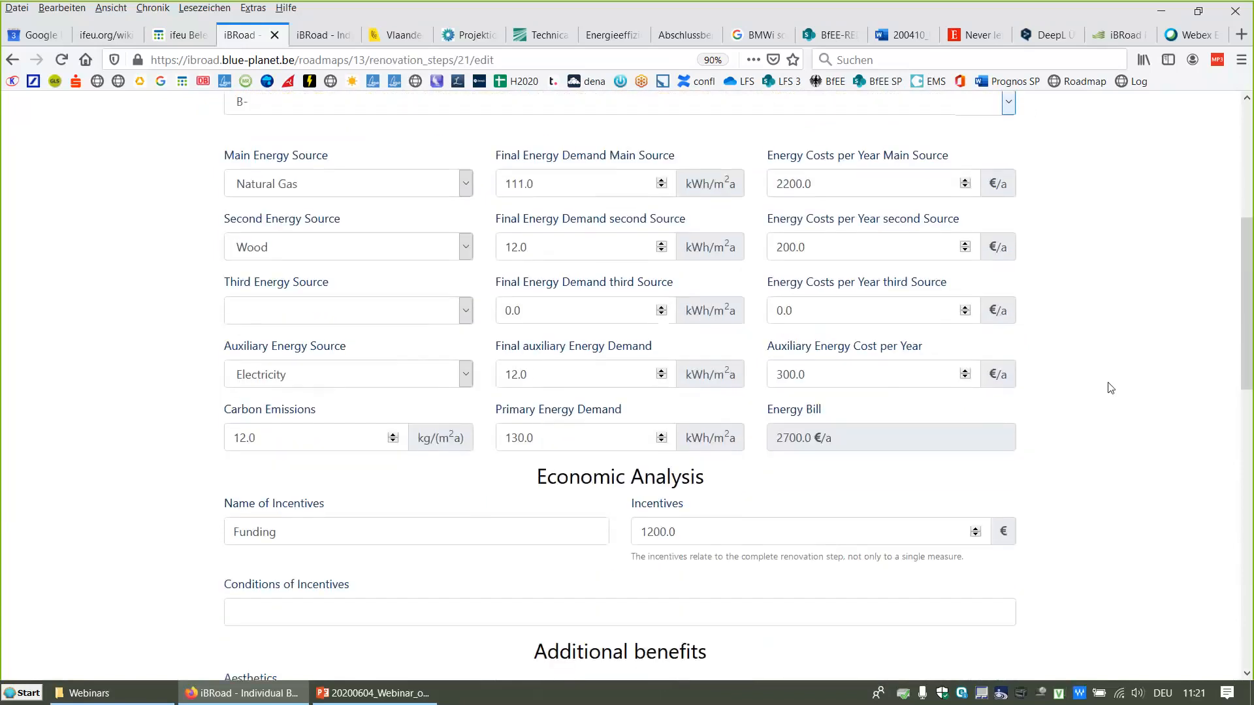
pyautogui.scroll(-5, 1110, 388)
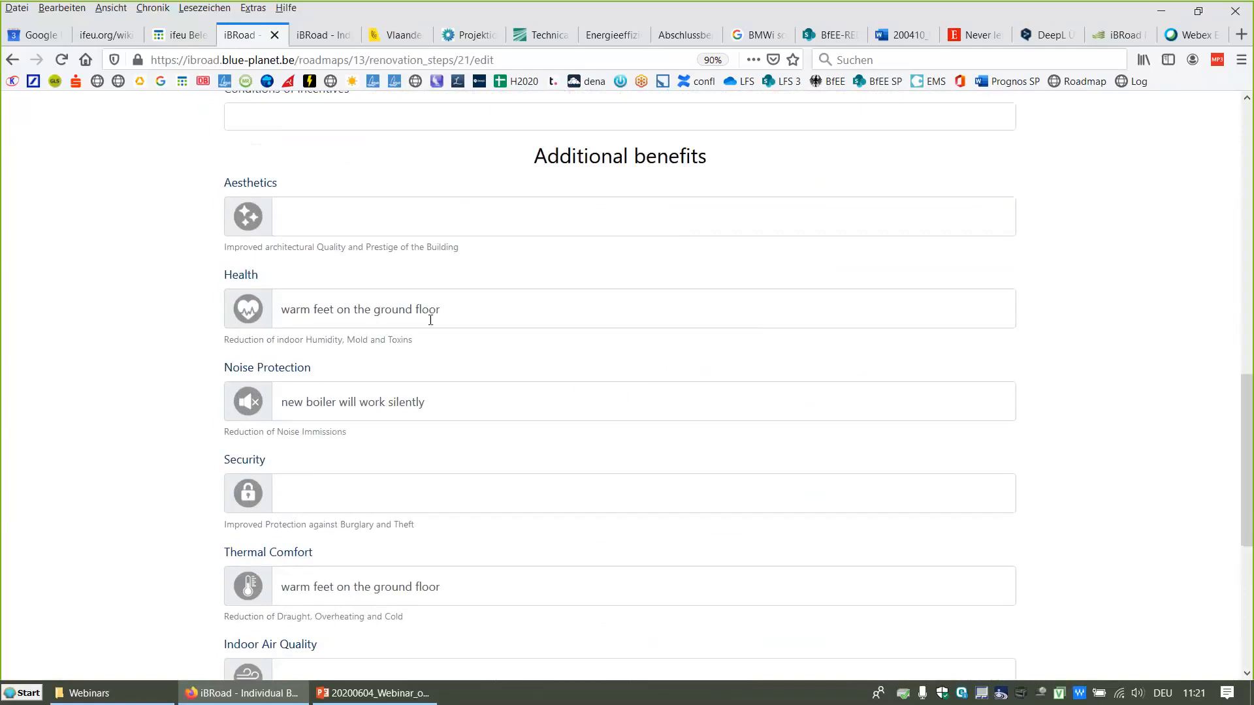
pyautogui.click(448, 415)
pyautogui.scroll(-6, 448, 415)
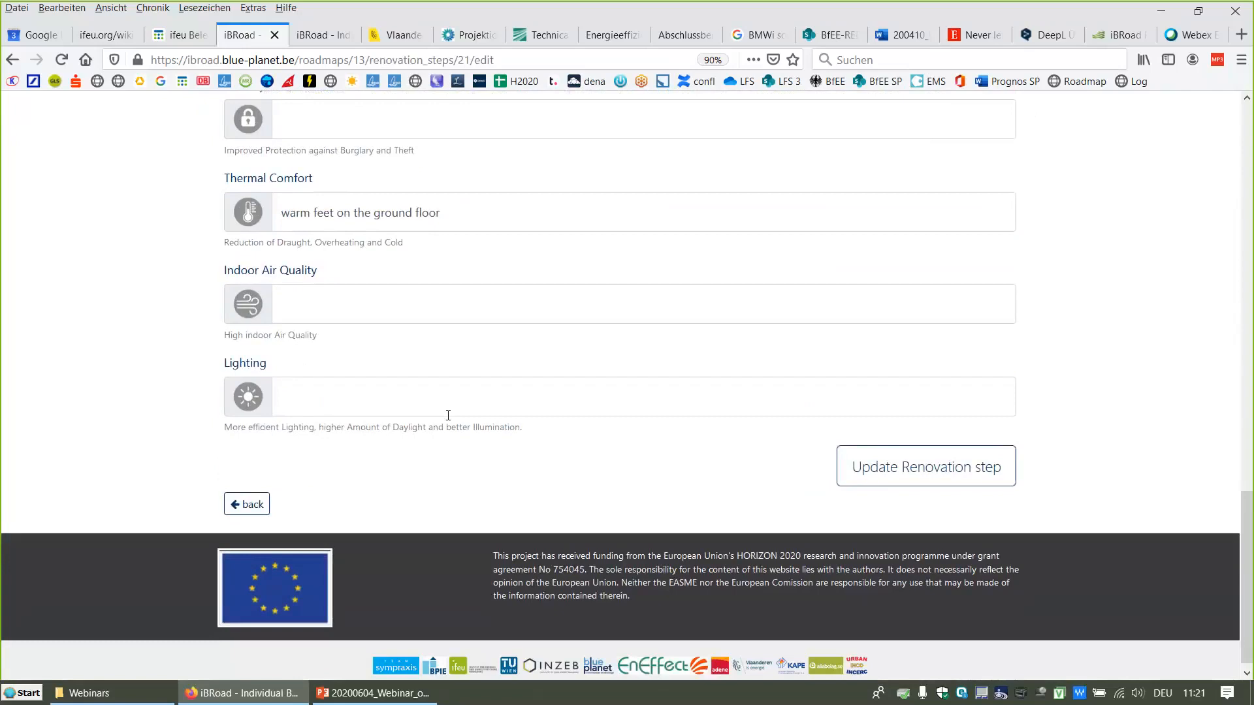
pyautogui.click(448, 416)
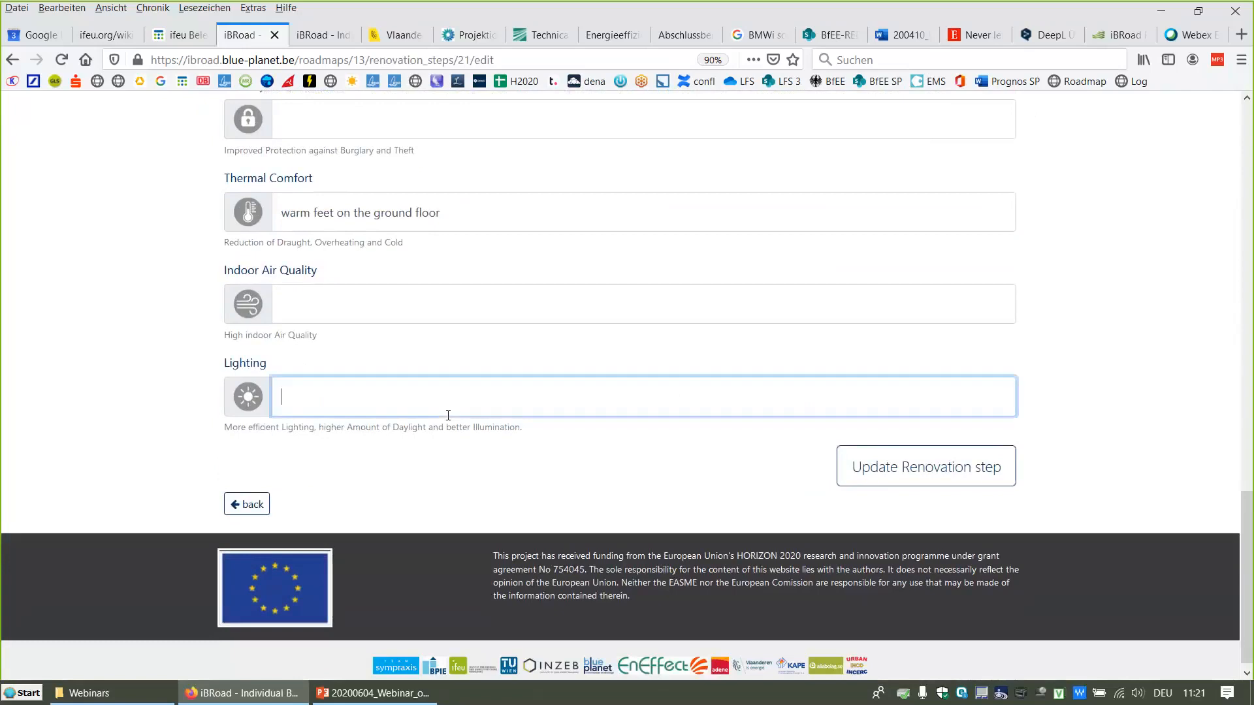
pyautogui.click(904, 464)
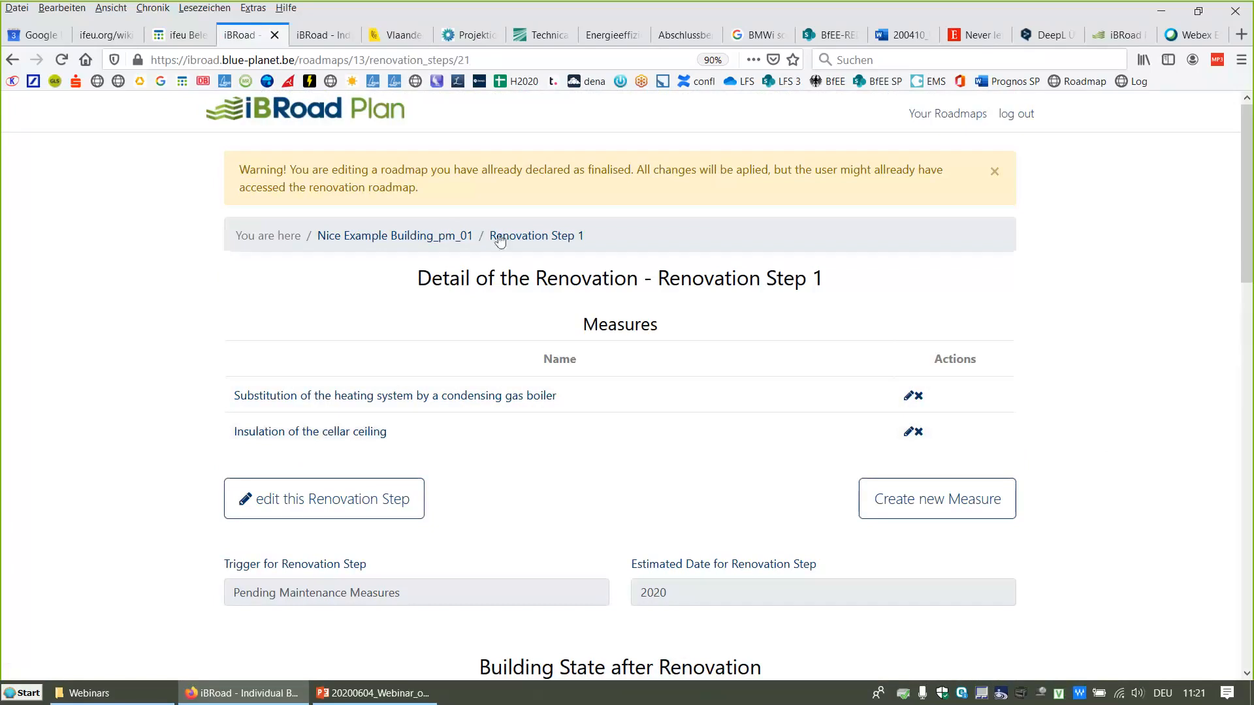
# Step: Return to the roadmap, open Renovation Step 1's measures, and start creating a new measure
pyautogui.click(404, 236)
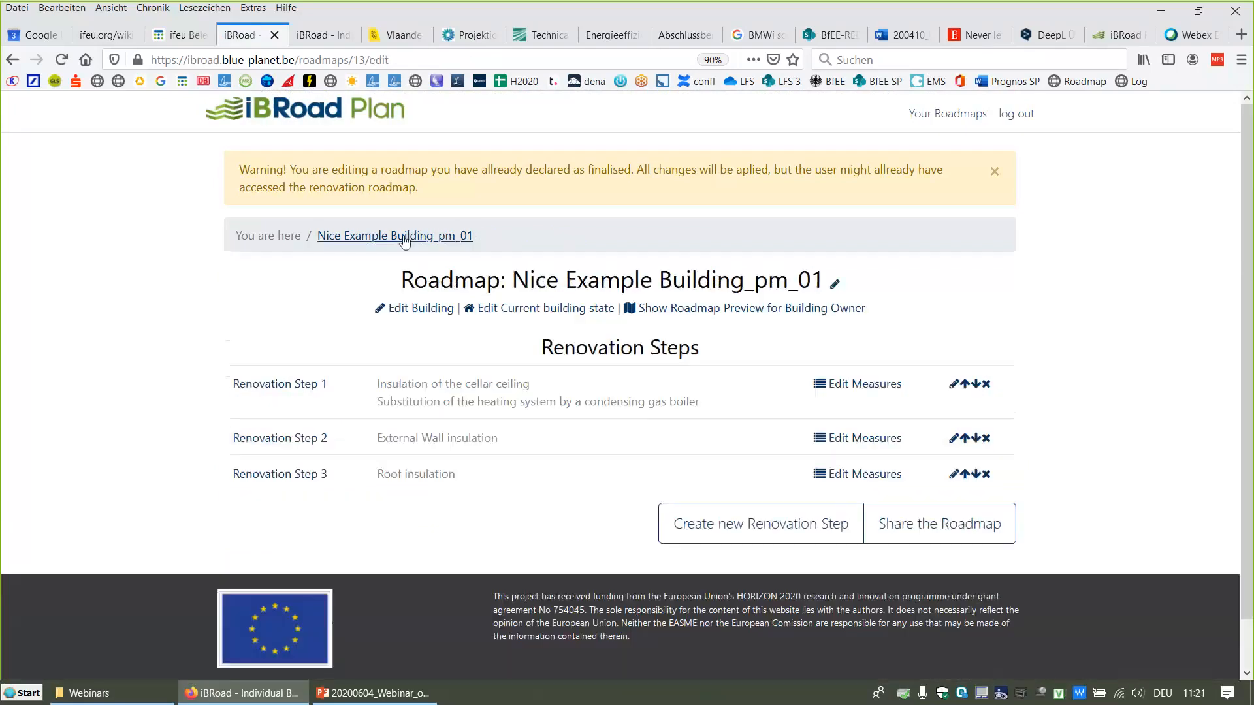
pyautogui.click(851, 385)
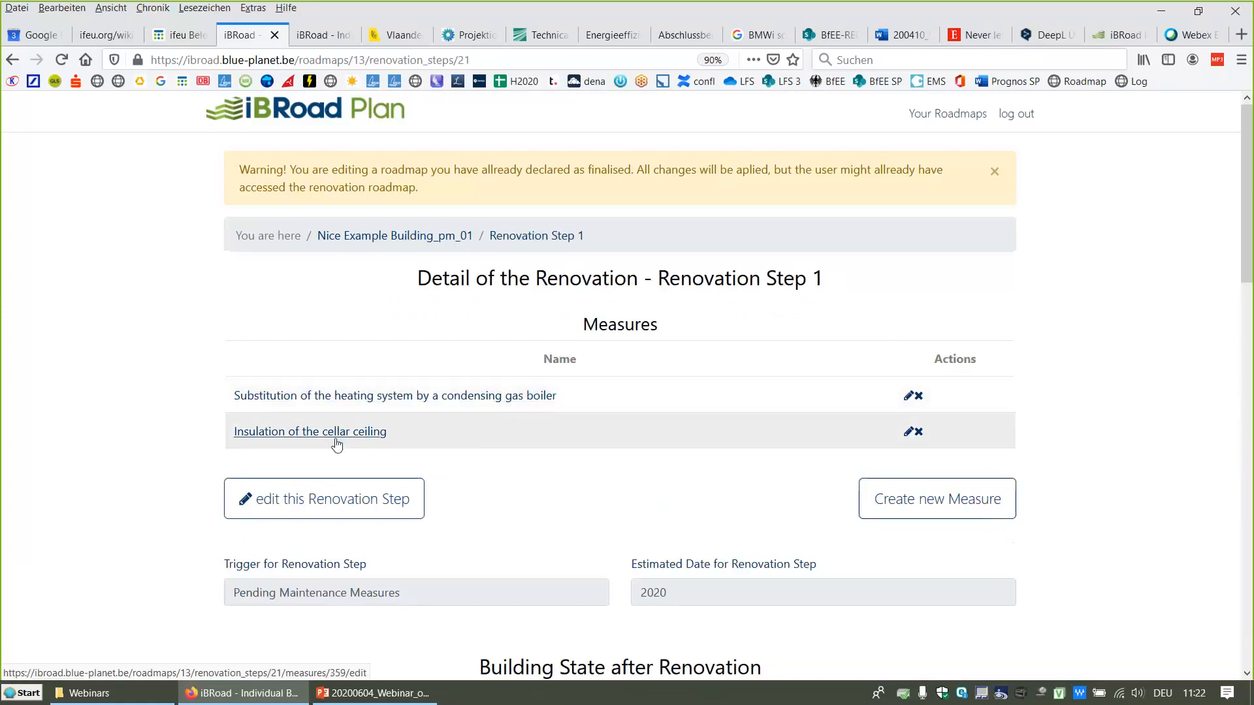
pyautogui.click(898, 504)
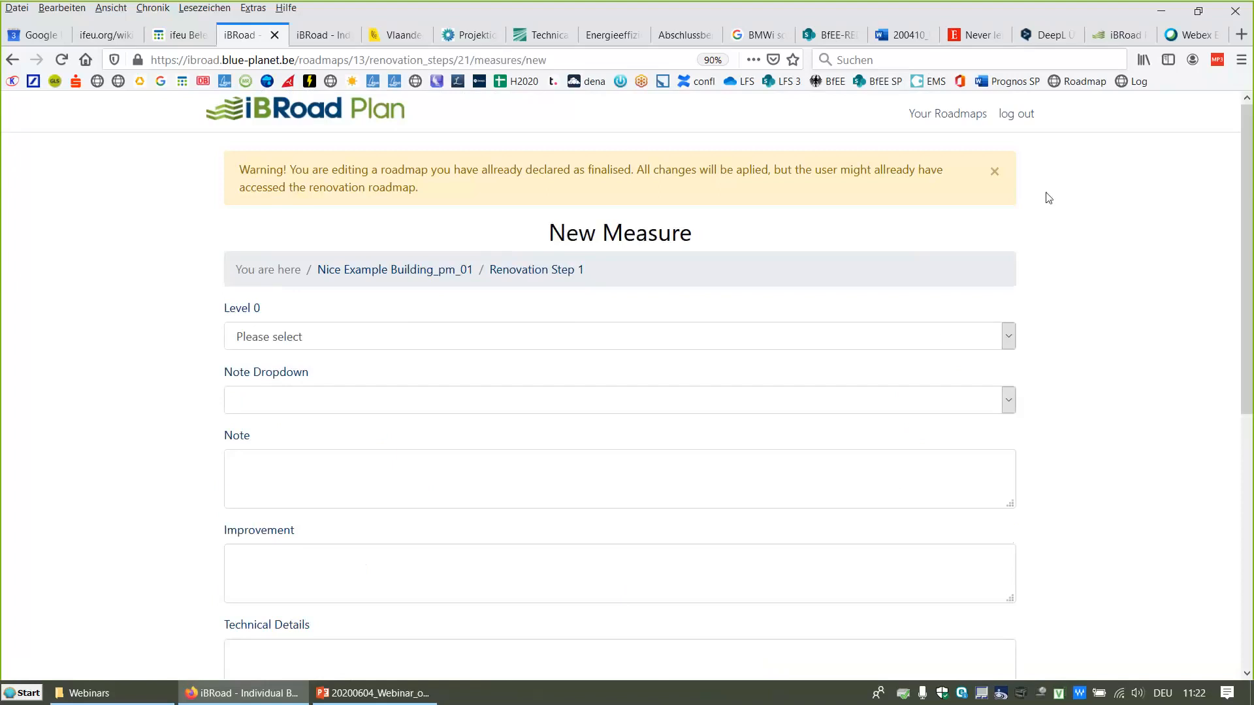
# Step: Dismiss the warning and classify the new measure as Envelope, Roof and Roof insulation in Levels 0 to 2
pyautogui.click(995, 171)
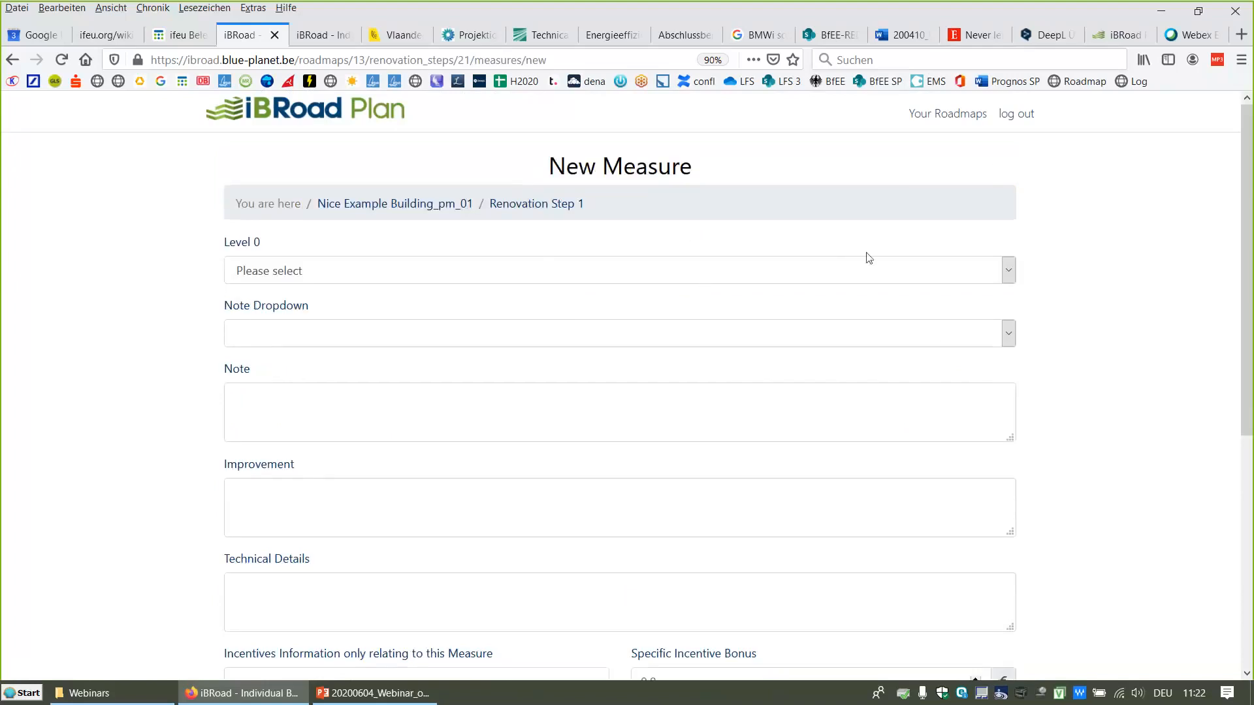
pyautogui.click(1010, 269)
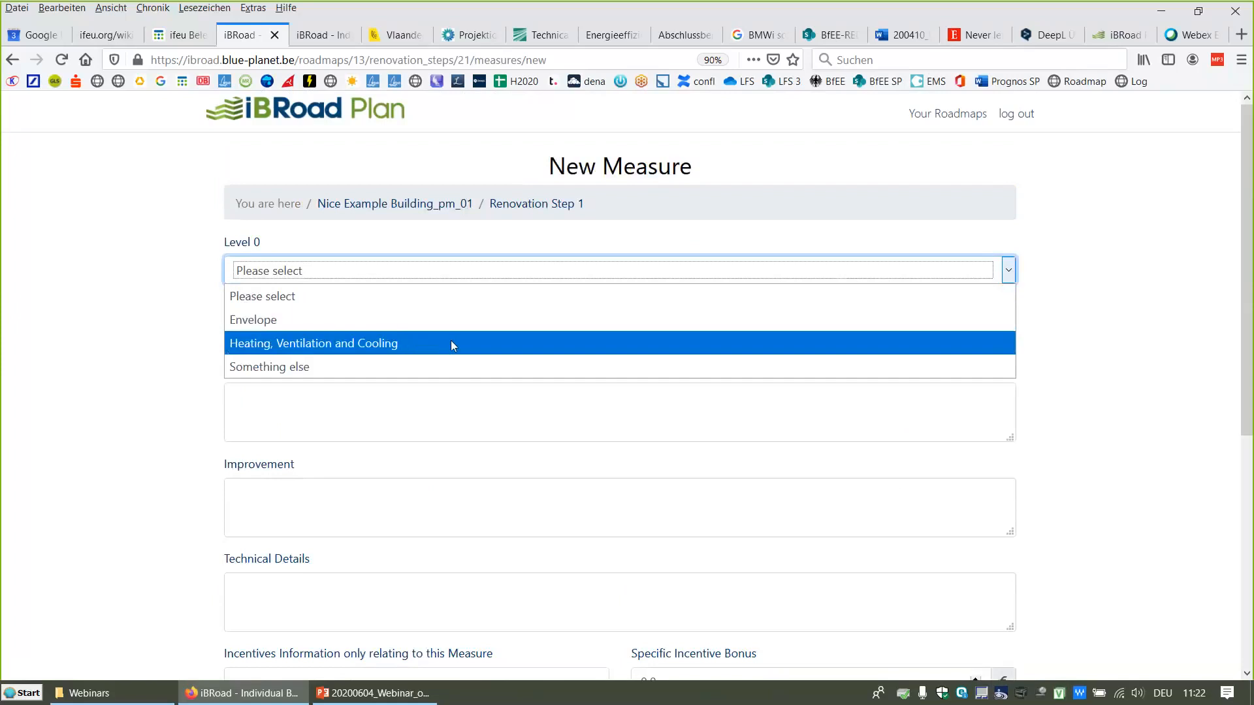
pyautogui.click(435, 319)
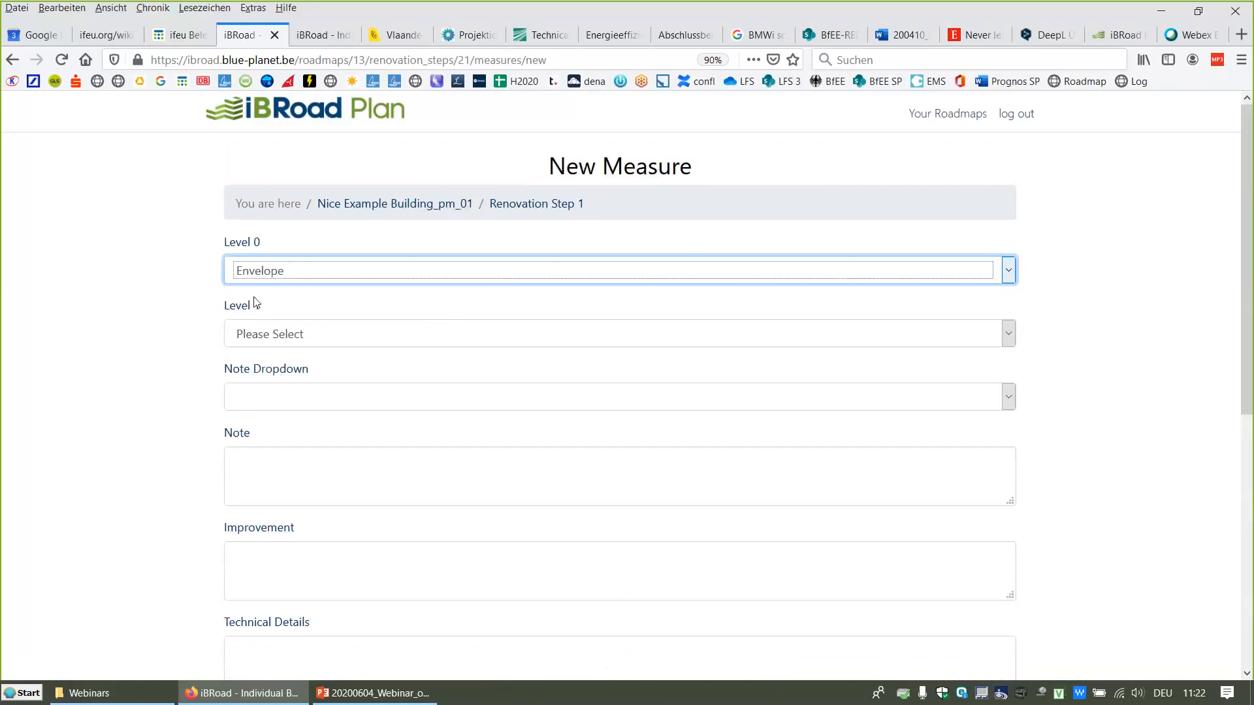
pyautogui.click(1008, 336)
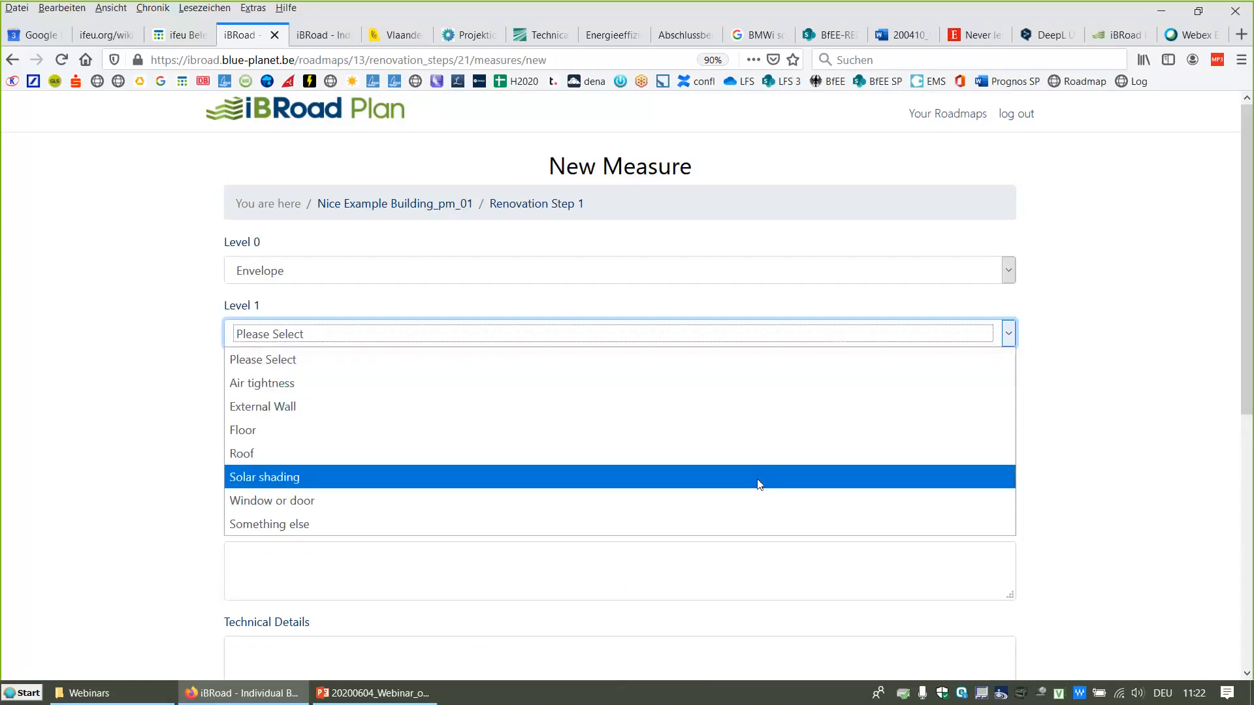
pyautogui.click(413, 453)
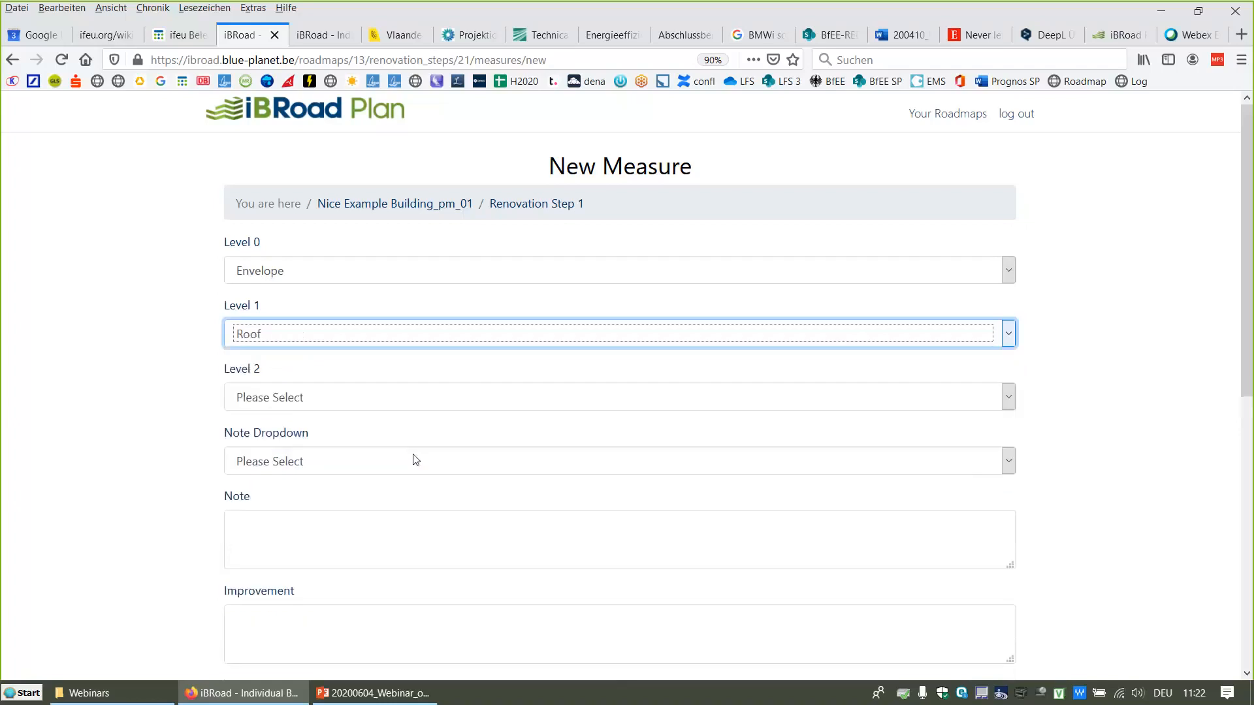
pyautogui.click(1010, 400)
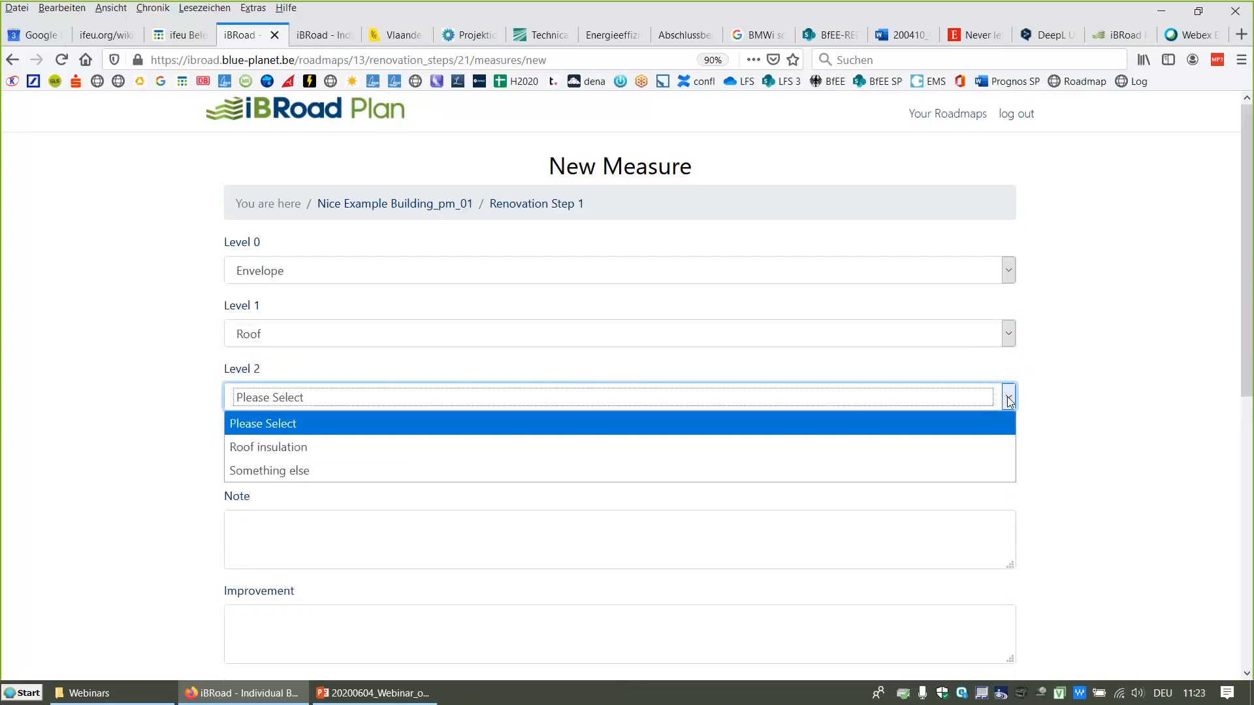
pyautogui.click(711, 452)
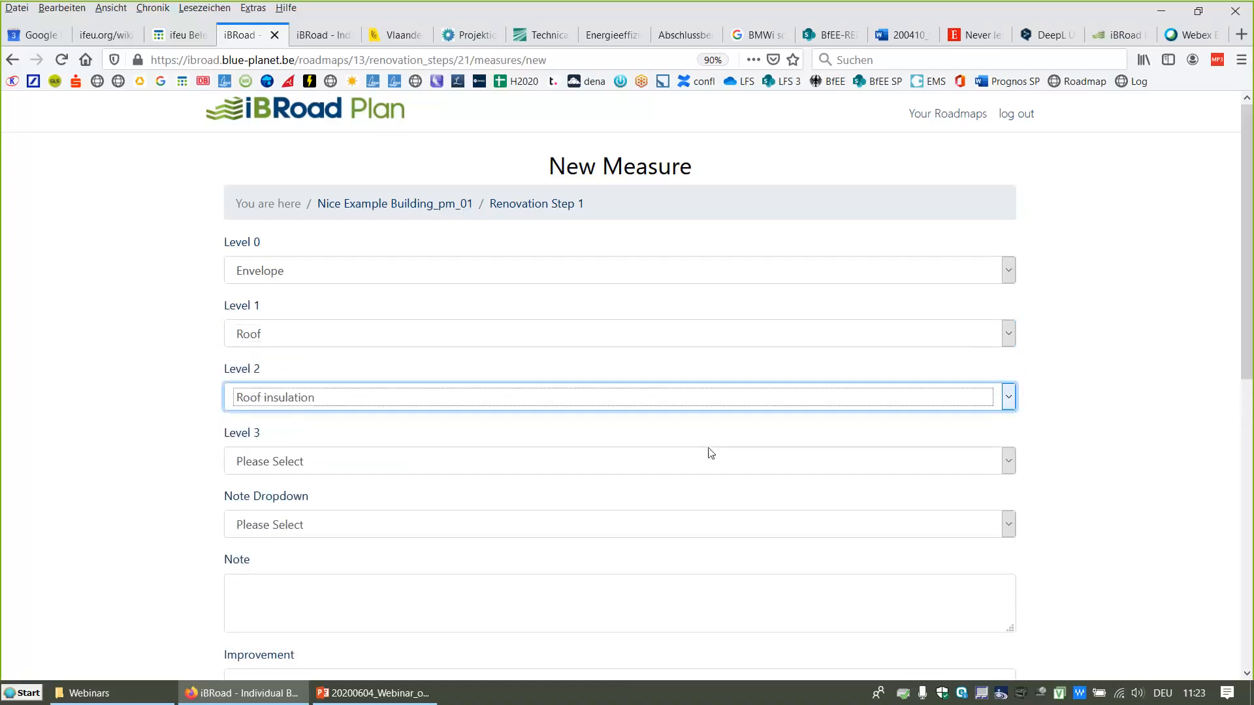
# Step: Set the measure's Level 3 to Something else and pick the note Roof - outer wall
pyautogui.click(1015, 468)
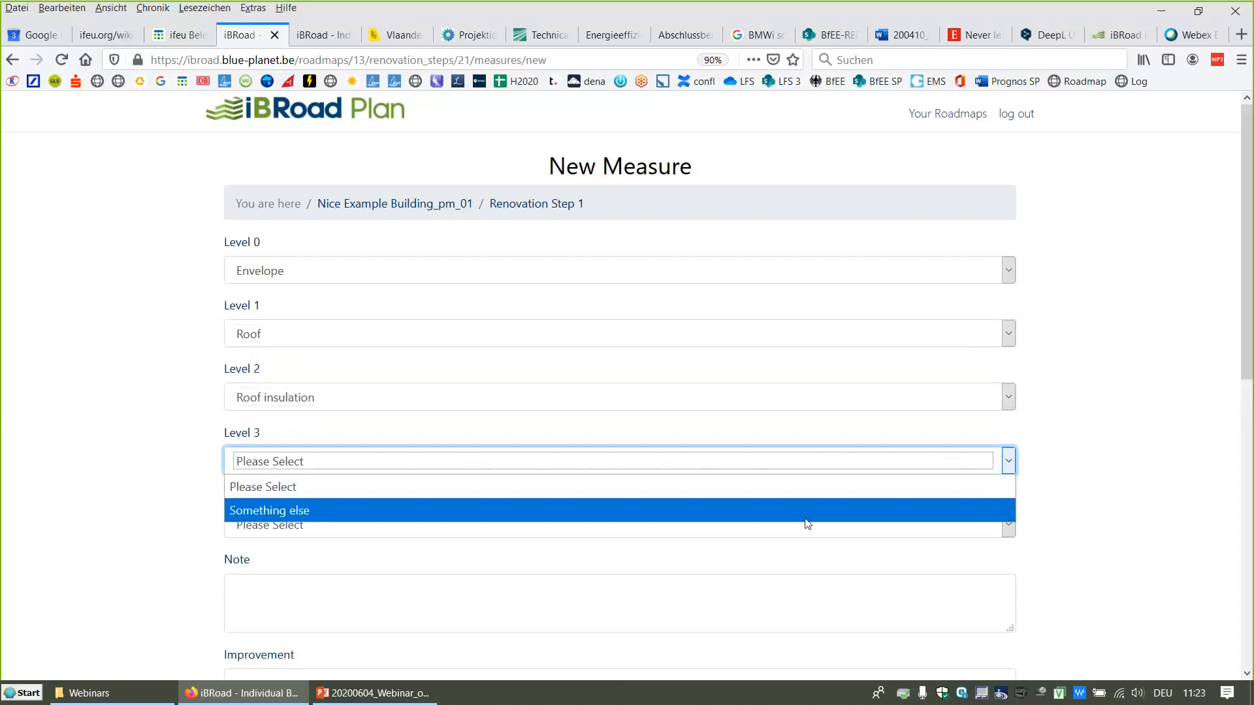
pyautogui.click(789, 487)
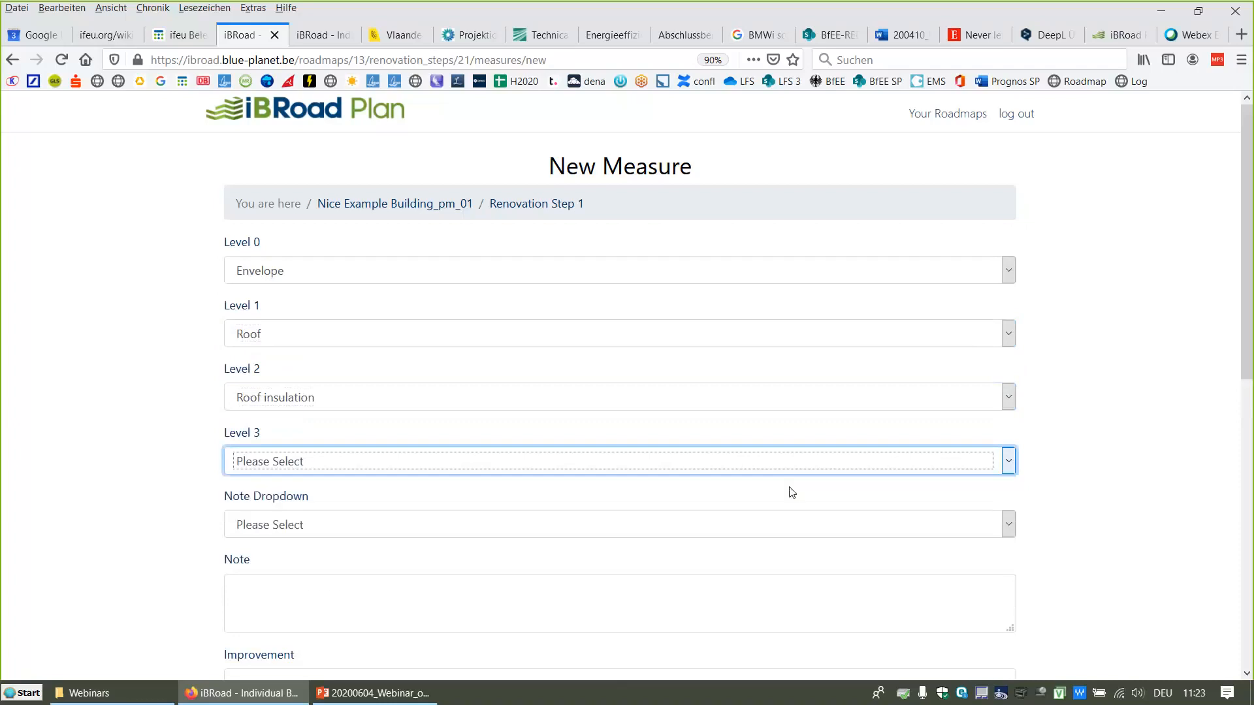
pyautogui.click(1012, 465)
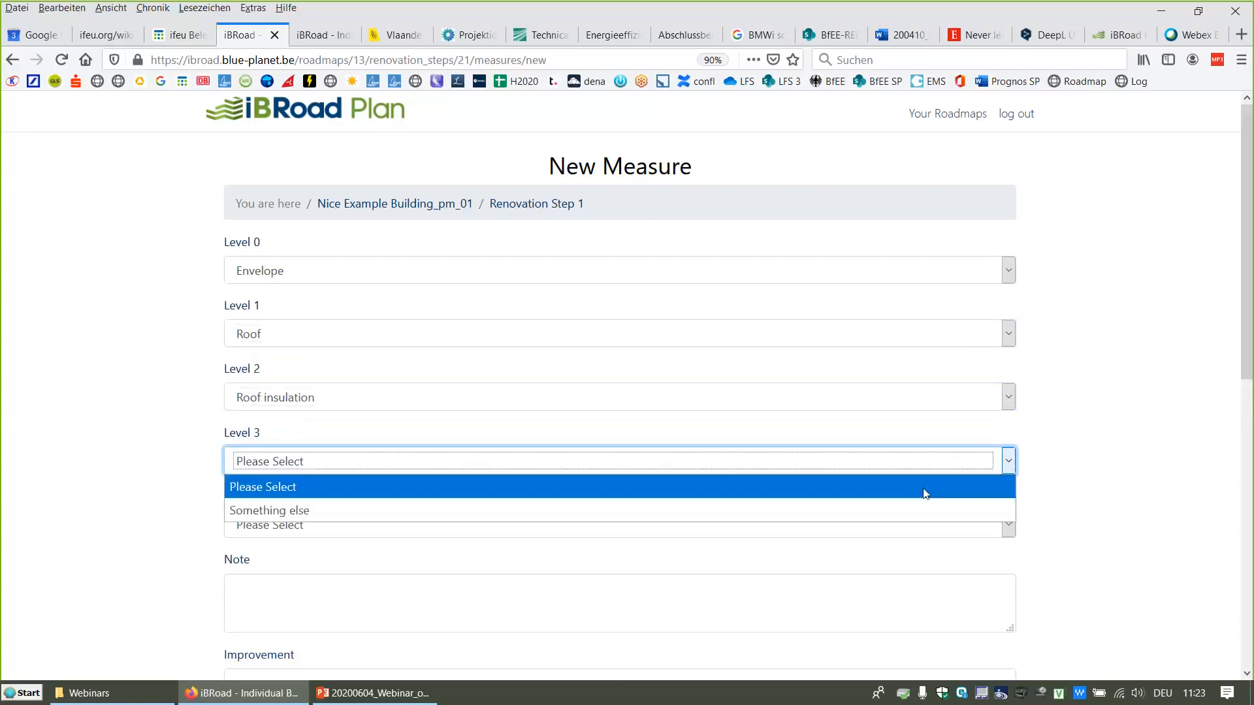
pyautogui.click(896, 508)
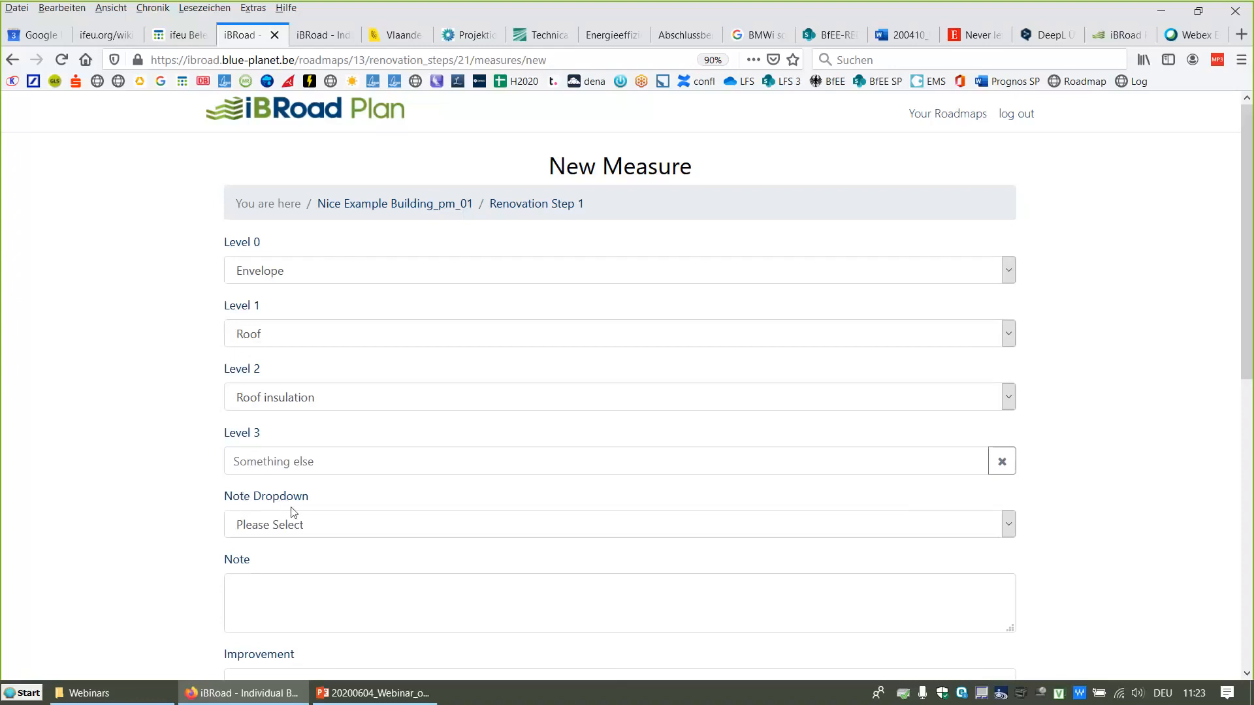
pyautogui.click(1009, 529)
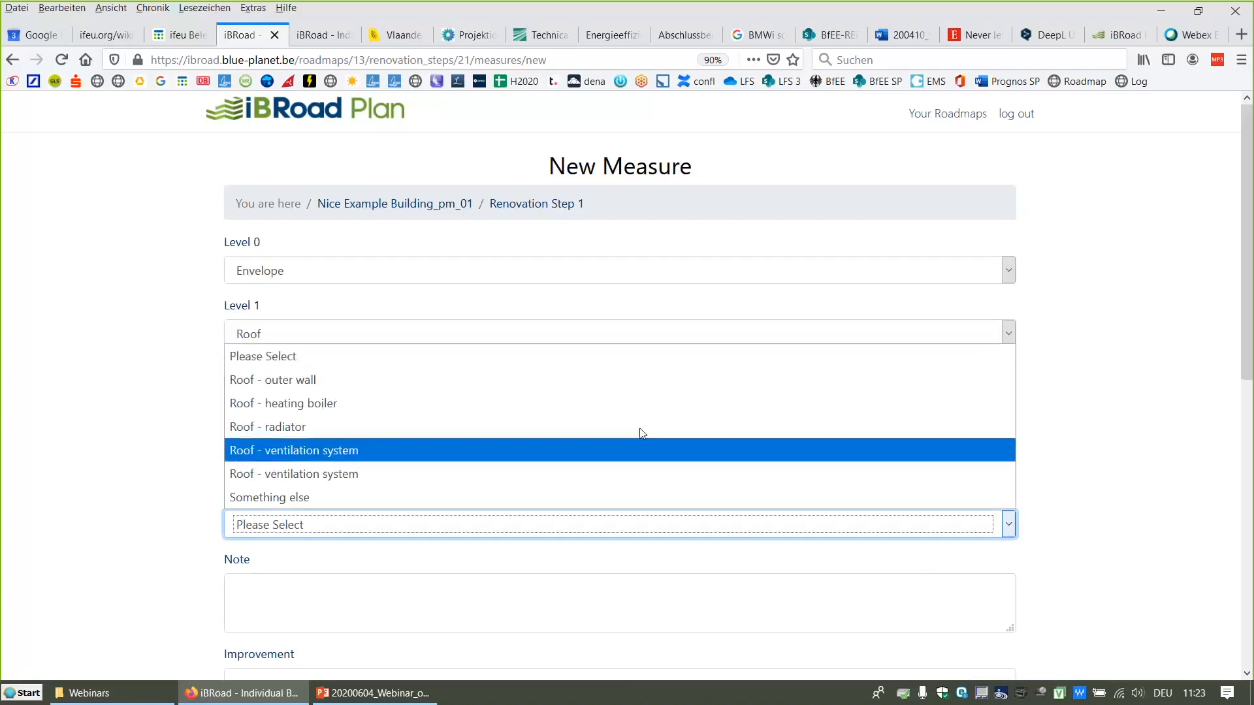
pyautogui.click(301, 381)
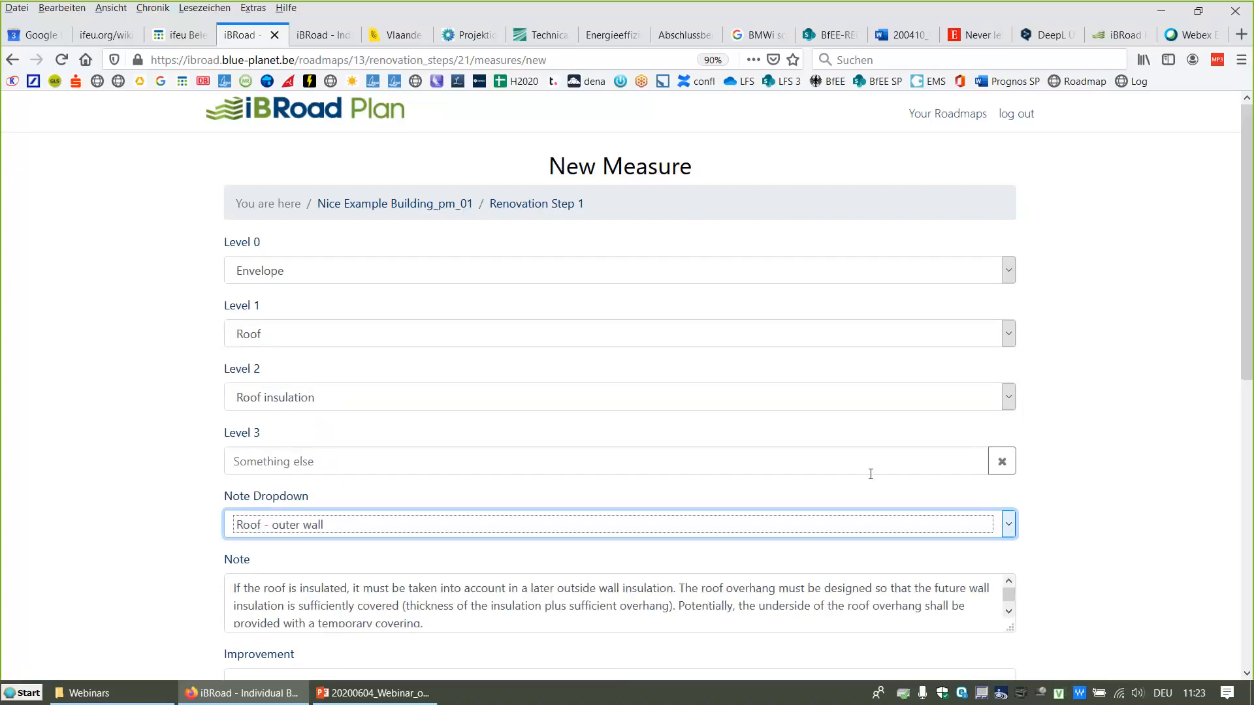
# Step: Enlarge the note field, visit the Improvement and Technical Details fields, and go back without creating the measure
pyautogui.scroll(-1, 1103, 496)
pyautogui.scroll(-3, 1105, 497)
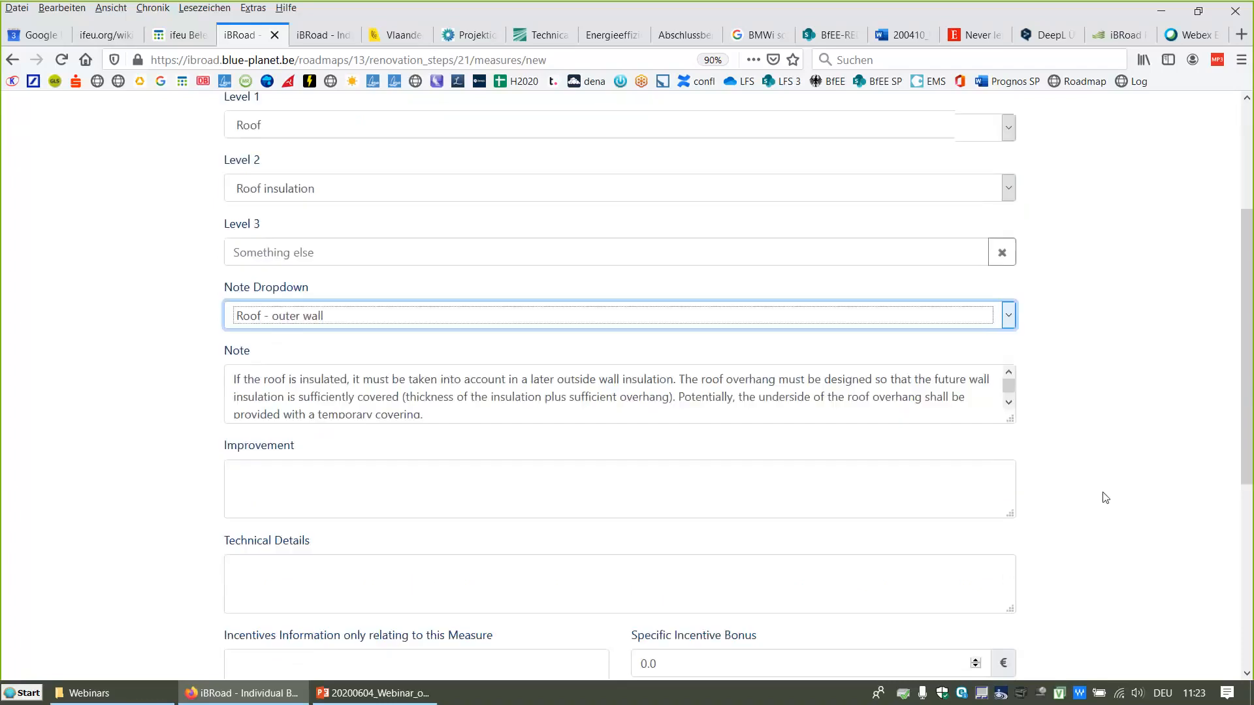
pyautogui.moveTo(1010, 403); pyautogui.dragTo(1010, 471)
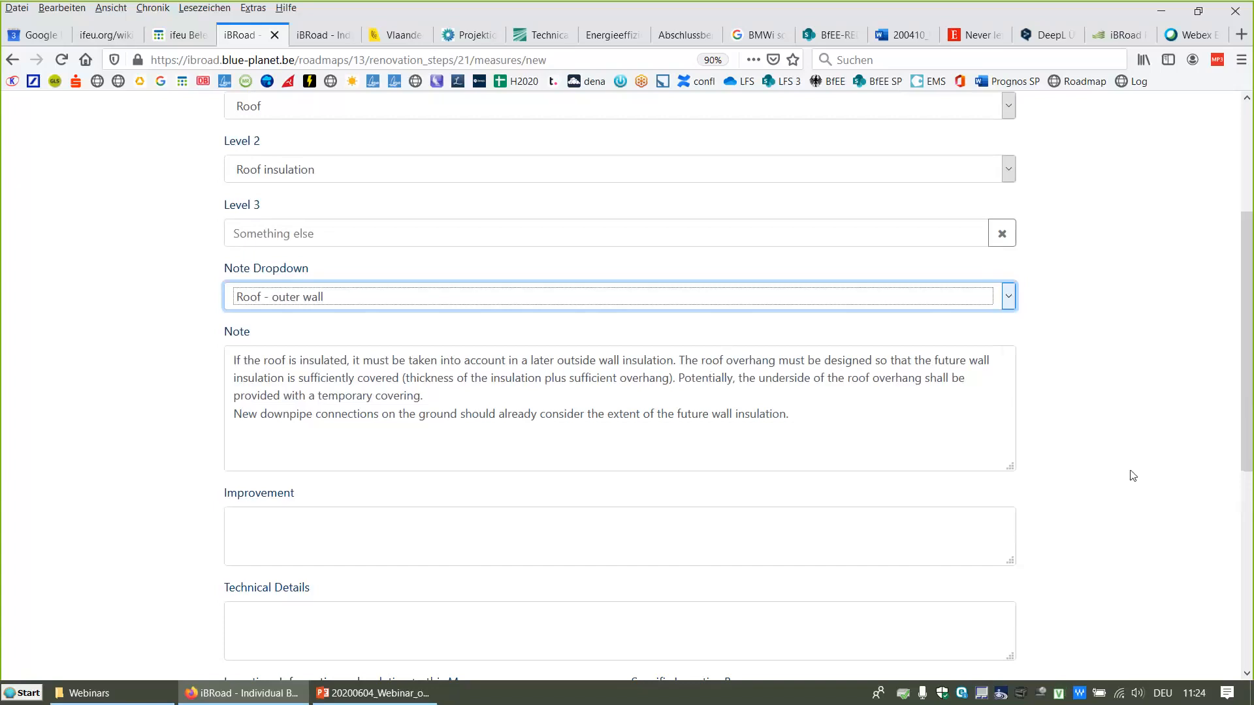
pyautogui.scroll(-3, 1102, 425)
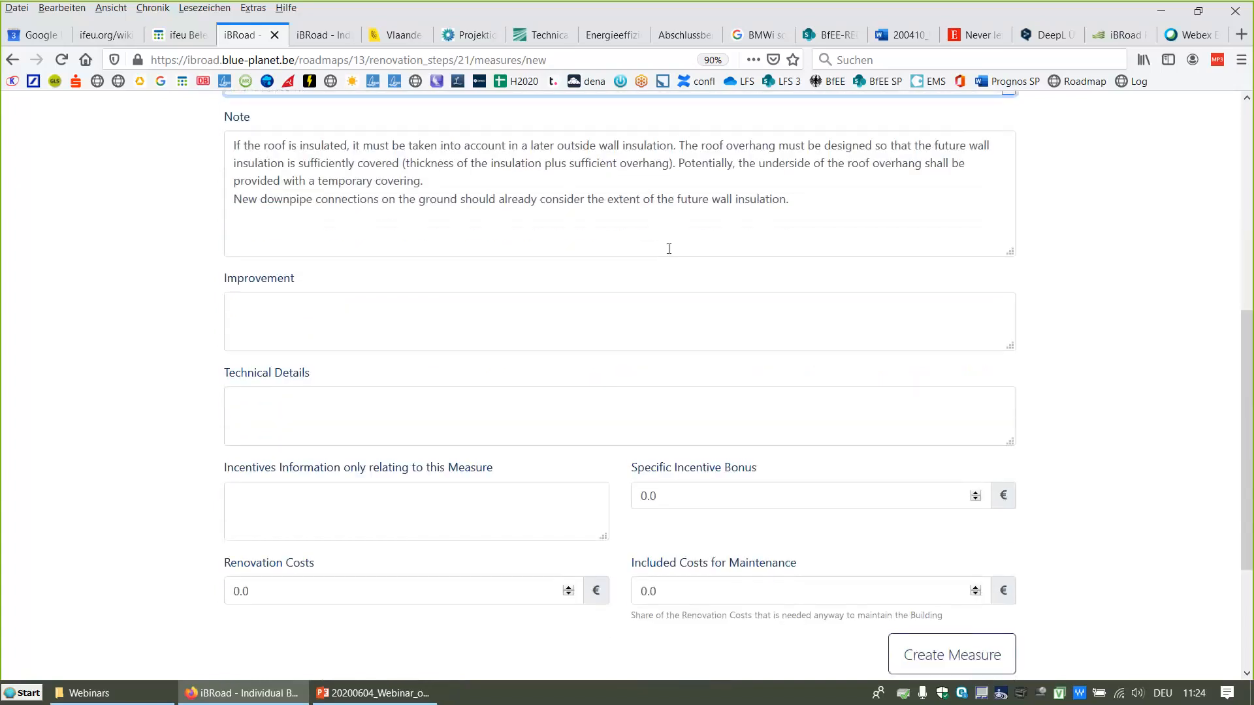
pyautogui.click(400, 311)
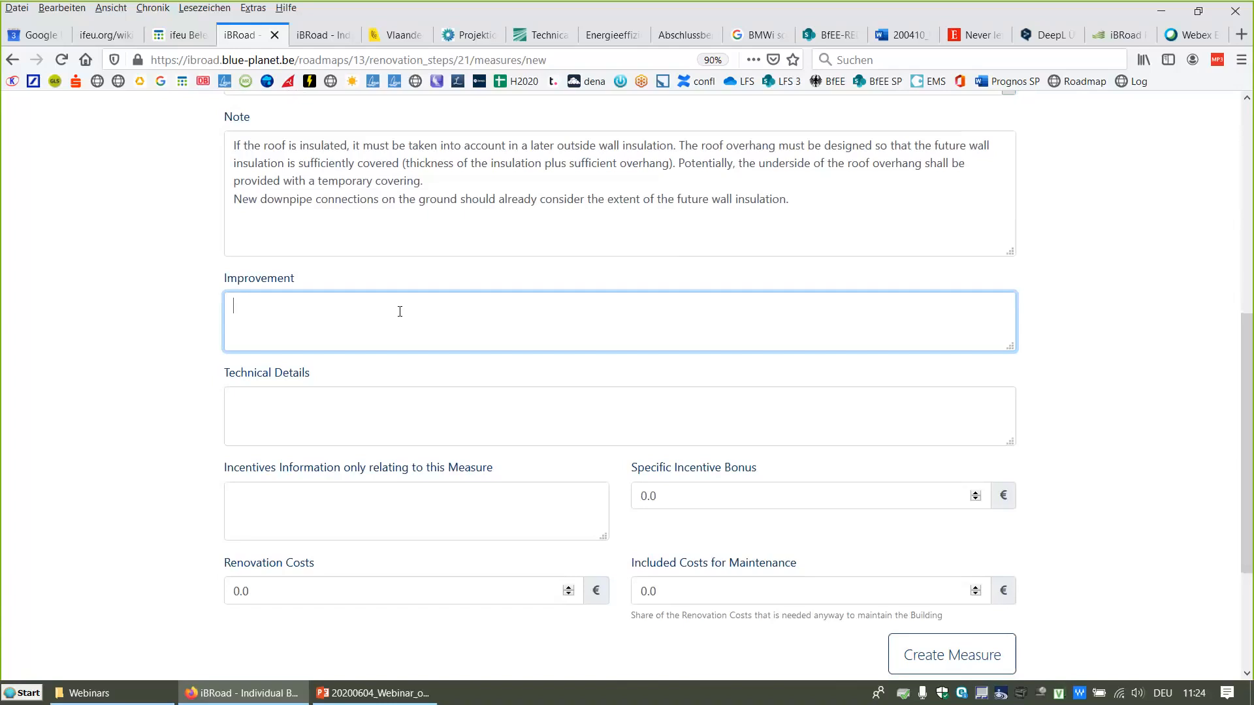
pyautogui.click(327, 401)
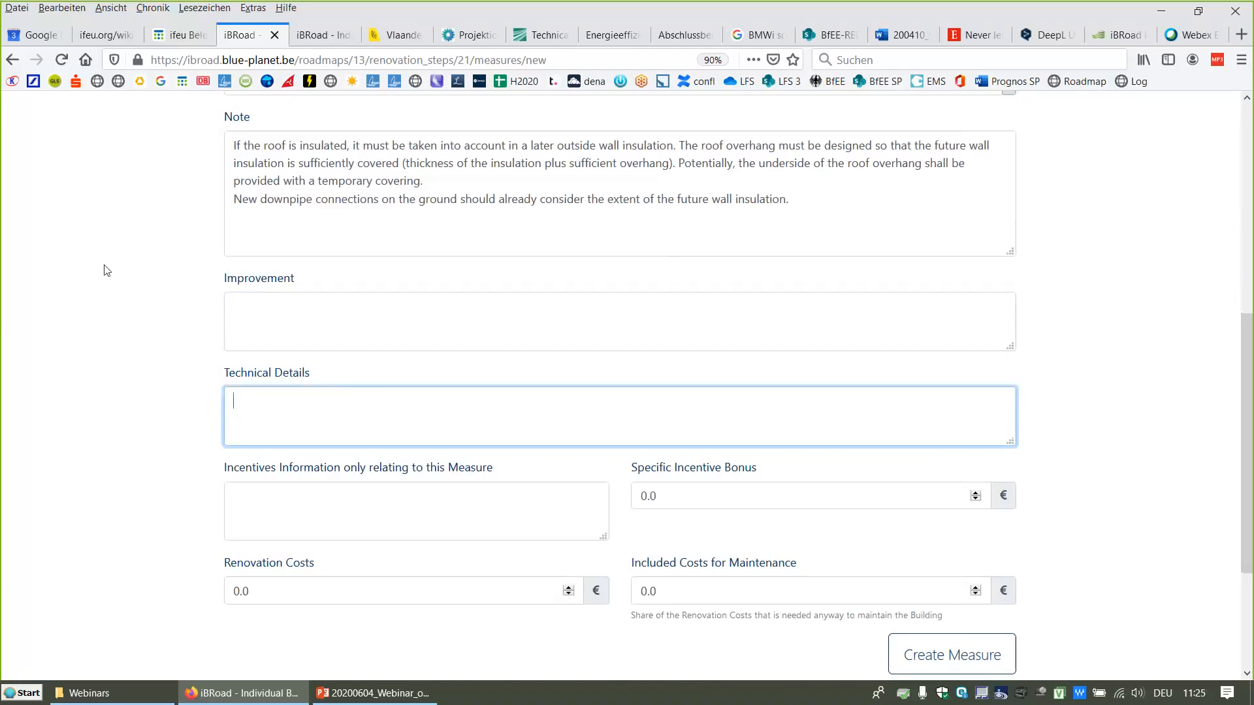
pyautogui.click(12, 60)
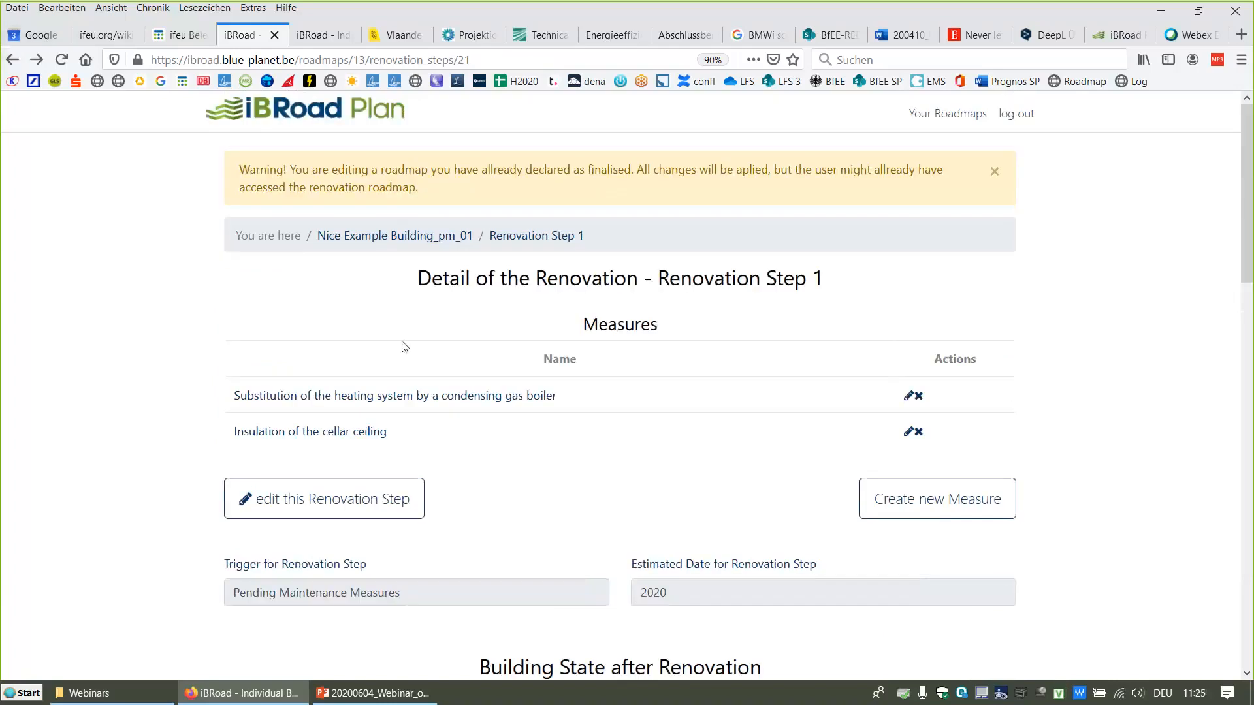
# Step: Open the condensing gas boiler measure for editing, review its fields and costs, and save it with Update Measure
pyautogui.click(407, 397)
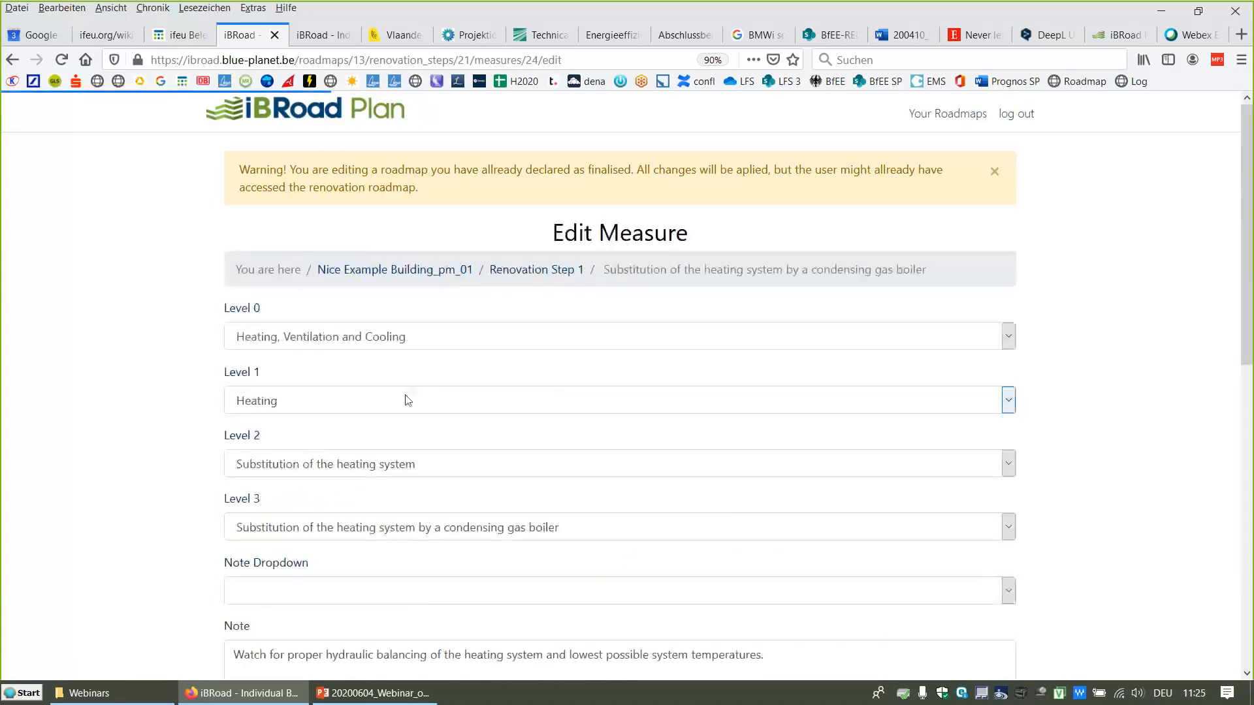
pyautogui.scroll(-4, 1117, 339)
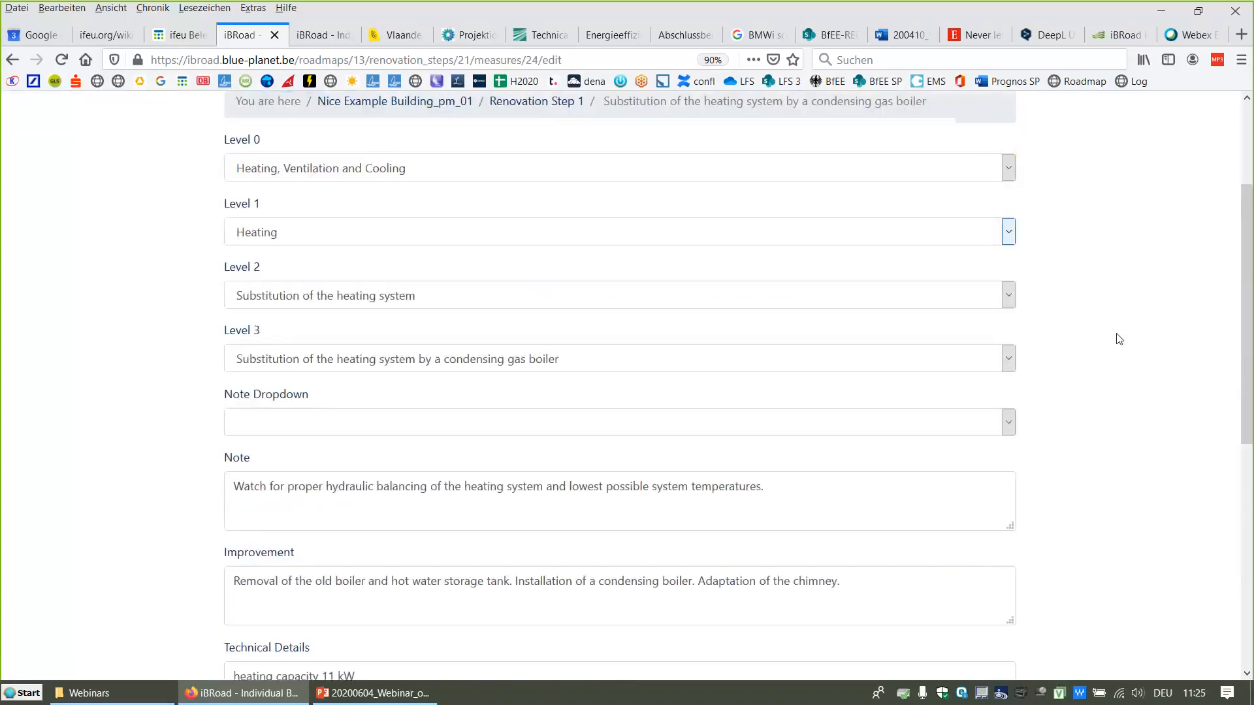
pyautogui.scroll(-1, 1116, 339)
pyautogui.scroll(2, 1117, 339)
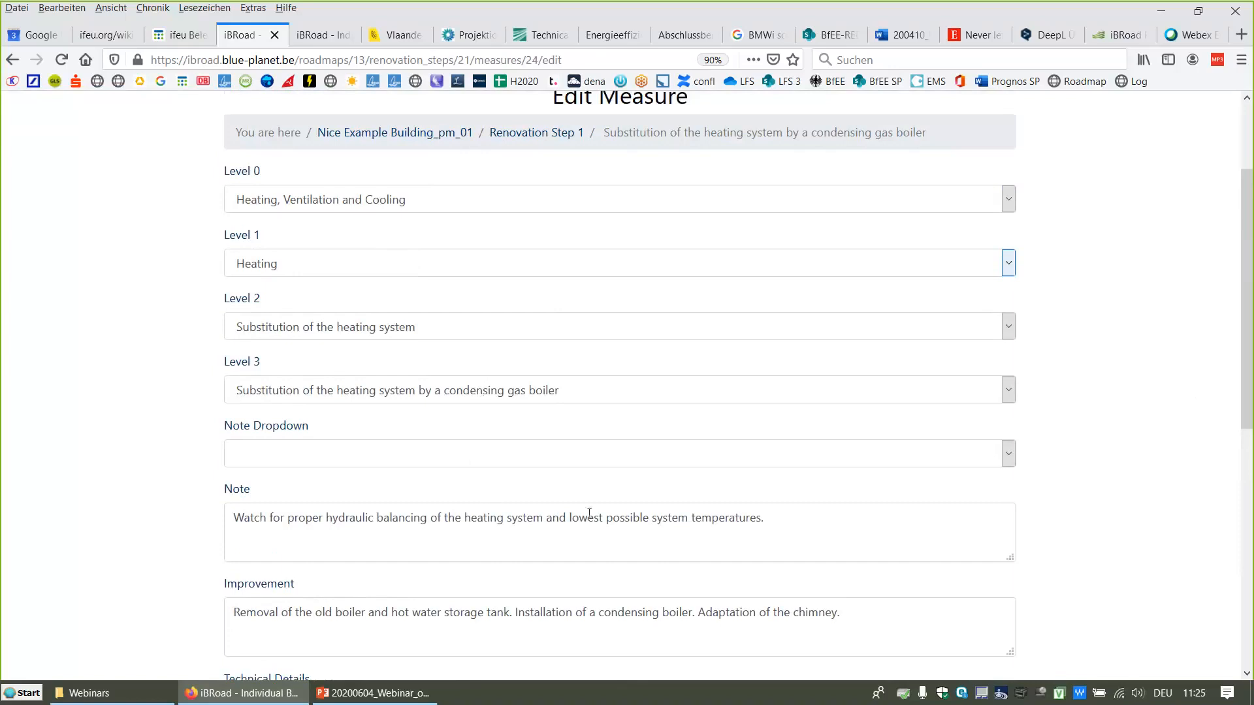
pyautogui.scroll(-5, 630, 516)
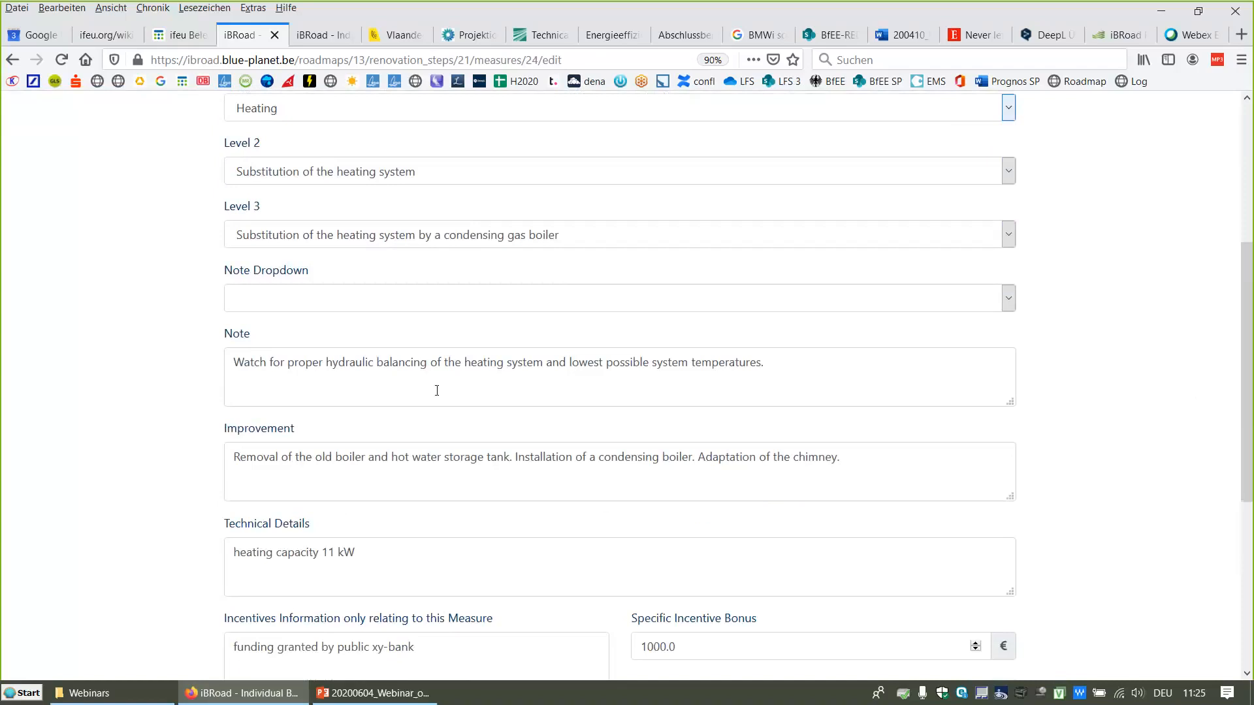
pyautogui.scroll(-3, 437, 391)
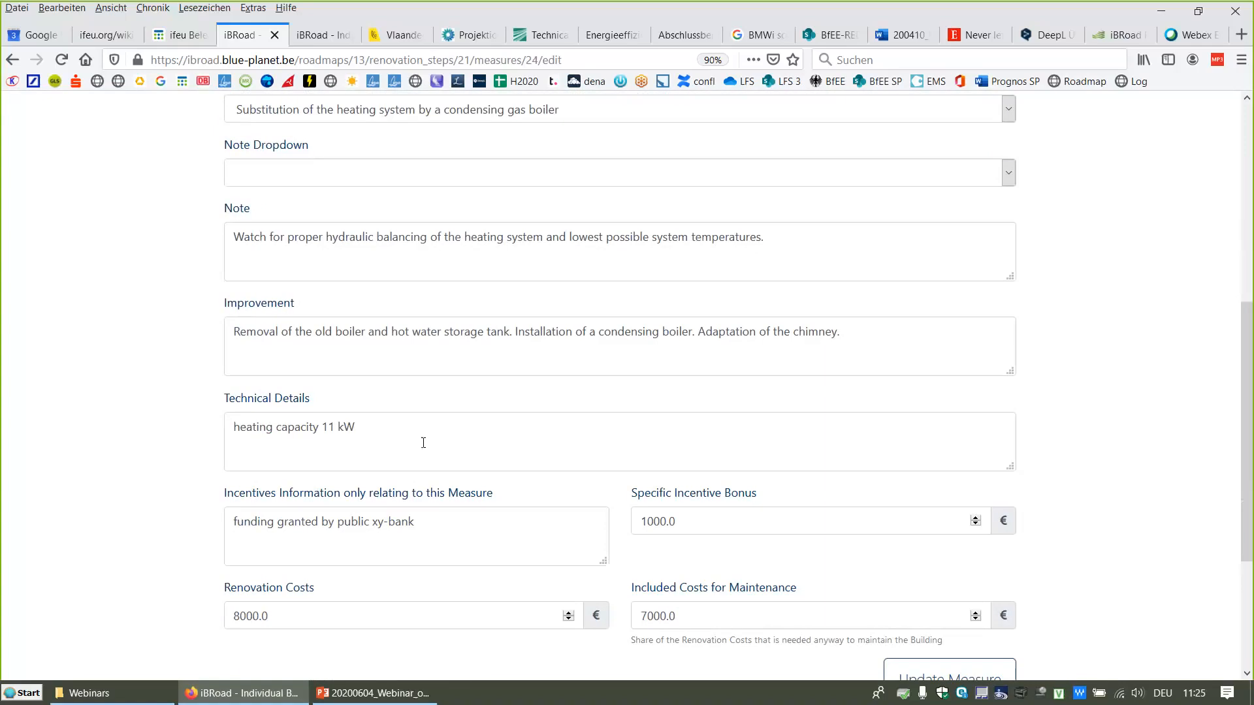
pyautogui.scroll(-5, 501, 447)
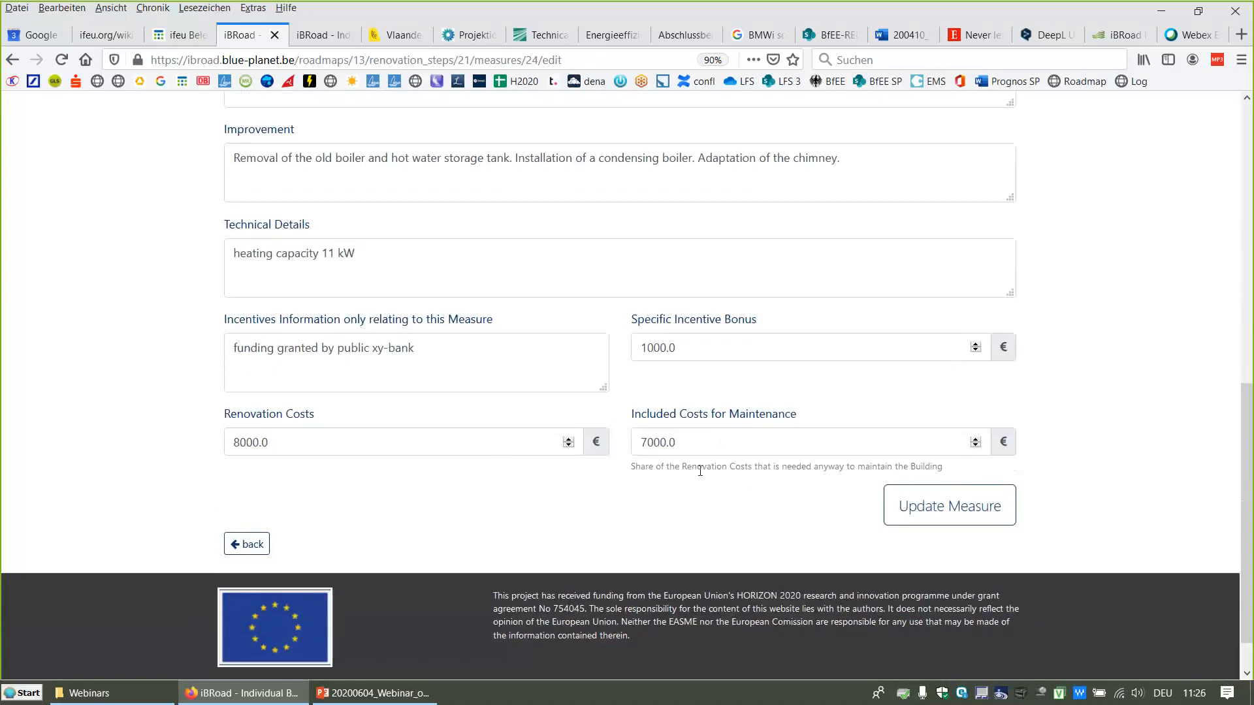
pyautogui.click(942, 518)
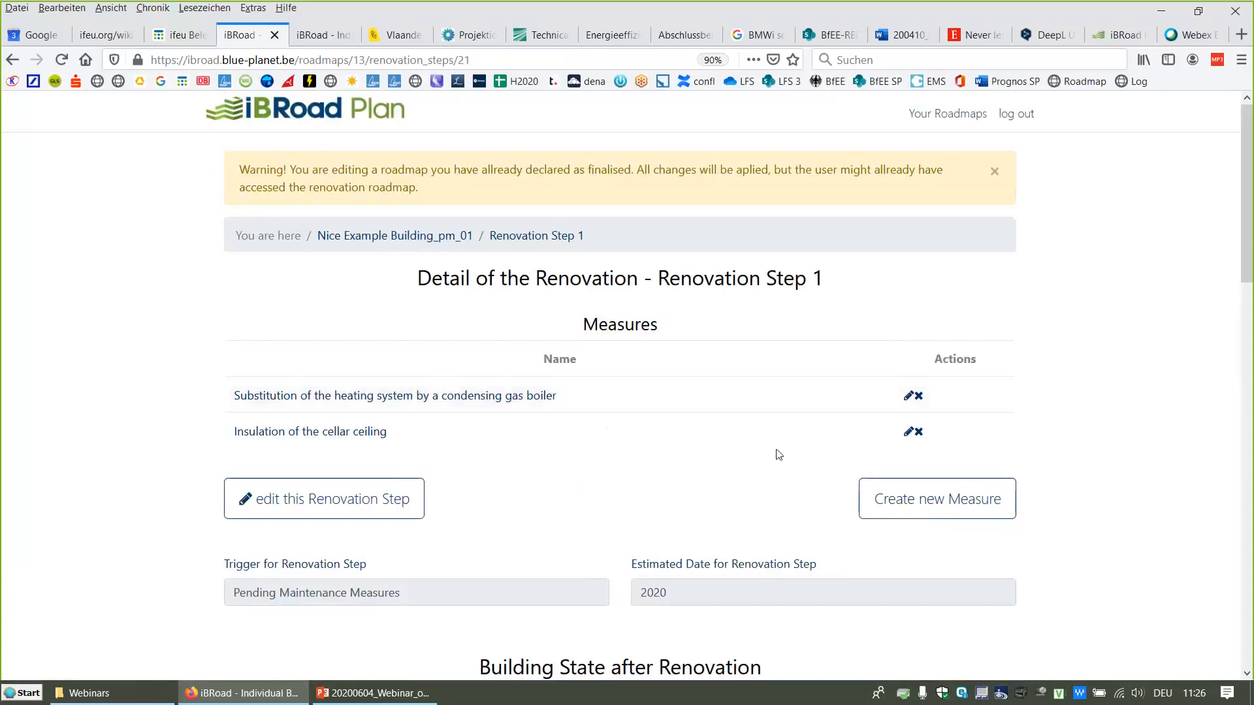
# Step: Review Renovation Step 1's building state and economic analysis, then return to the roadmap overview
pyautogui.scroll(-3, 778, 455)
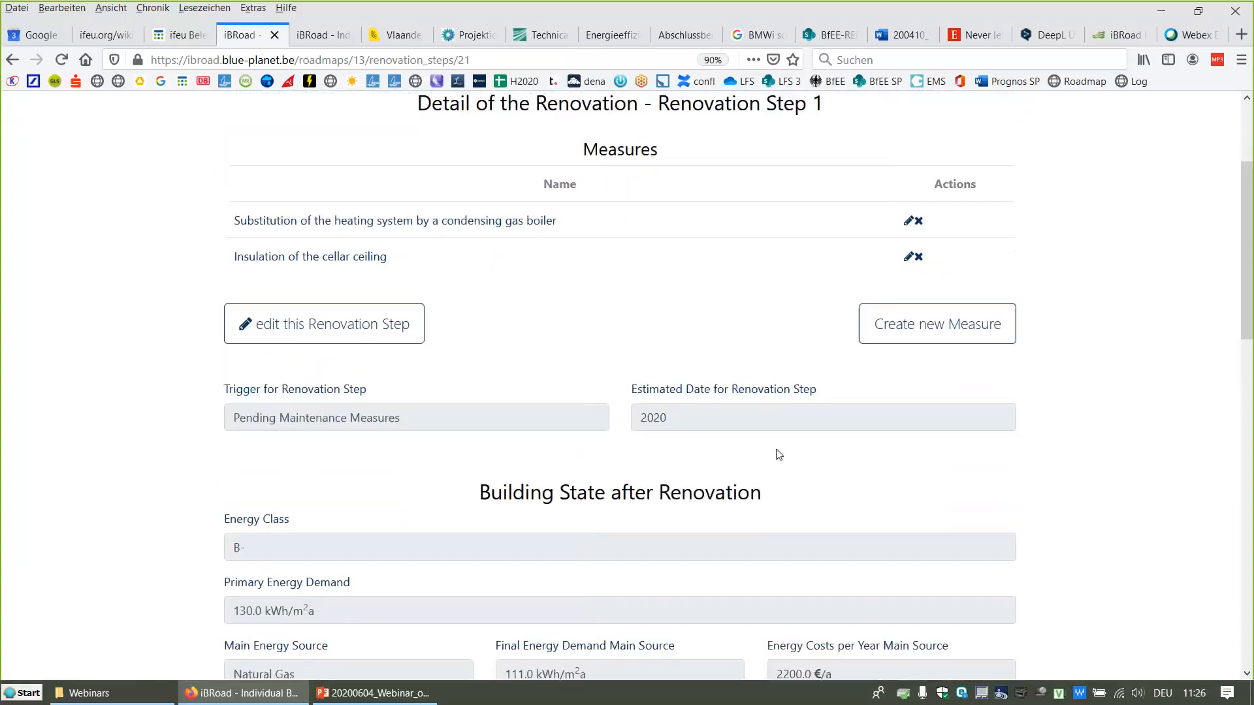
pyautogui.scroll(-4, 778, 455)
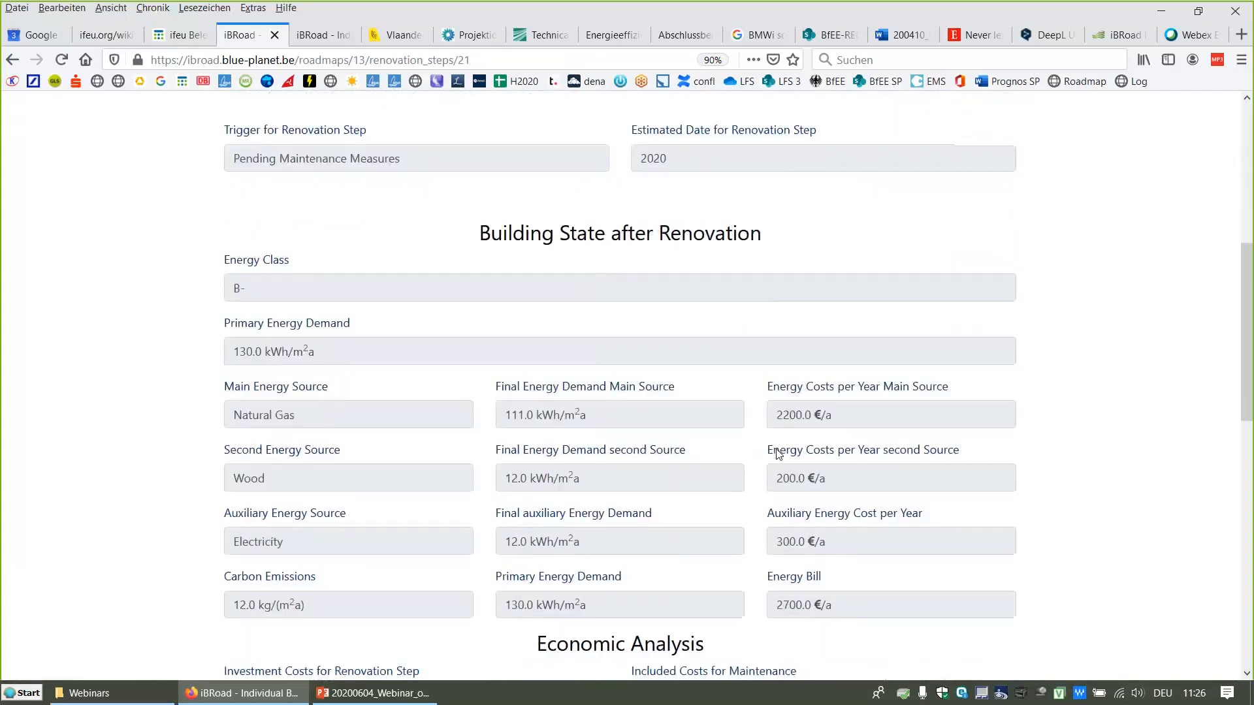
pyautogui.scroll(-2, 779, 455)
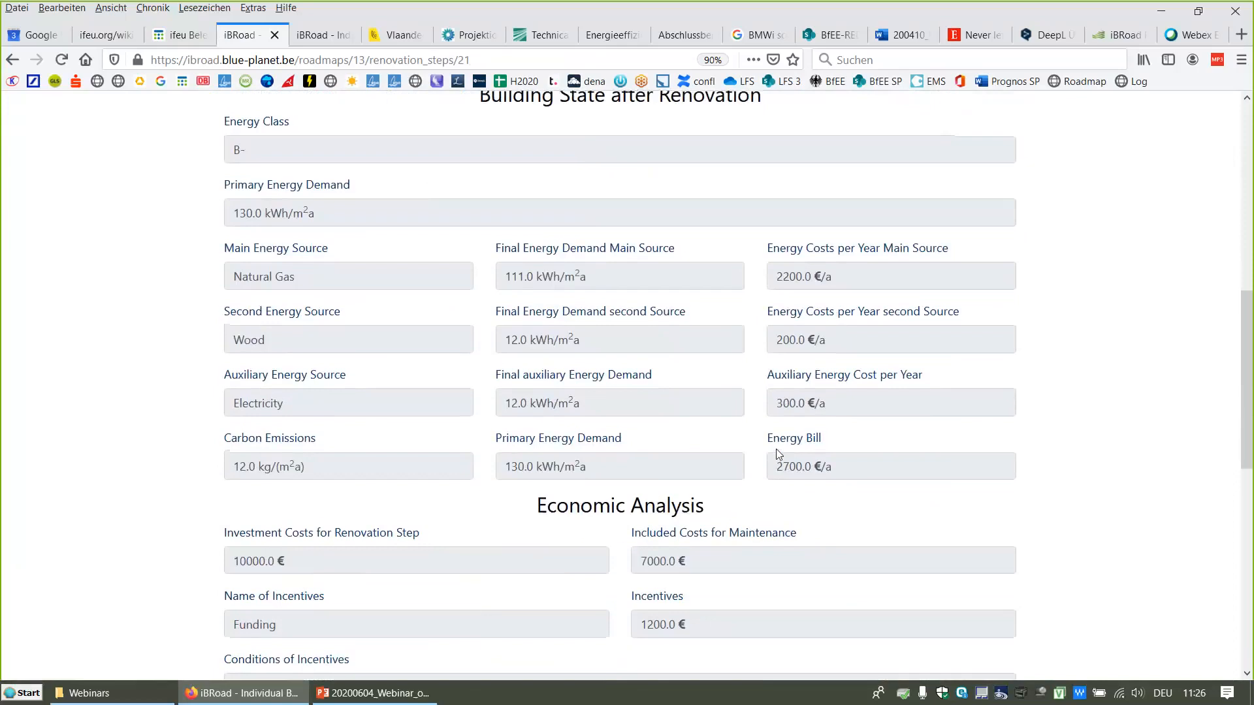
pyautogui.scroll(9, 777, 452)
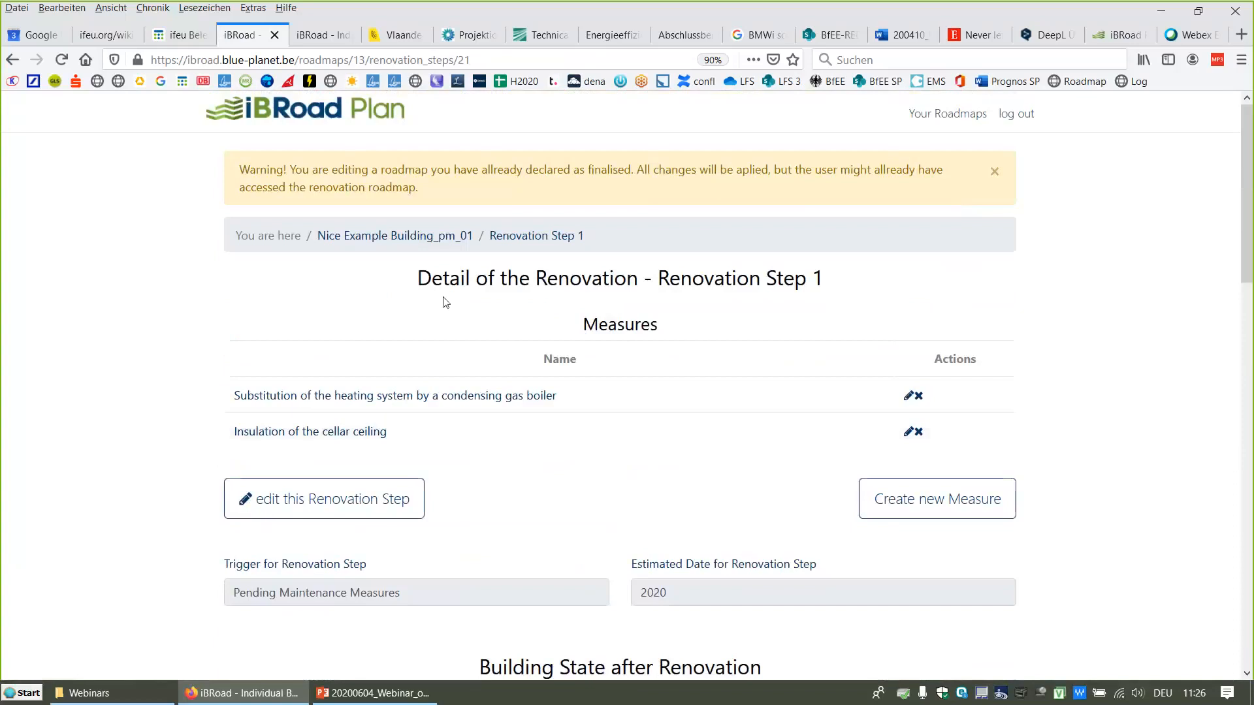
pyautogui.click(416, 240)
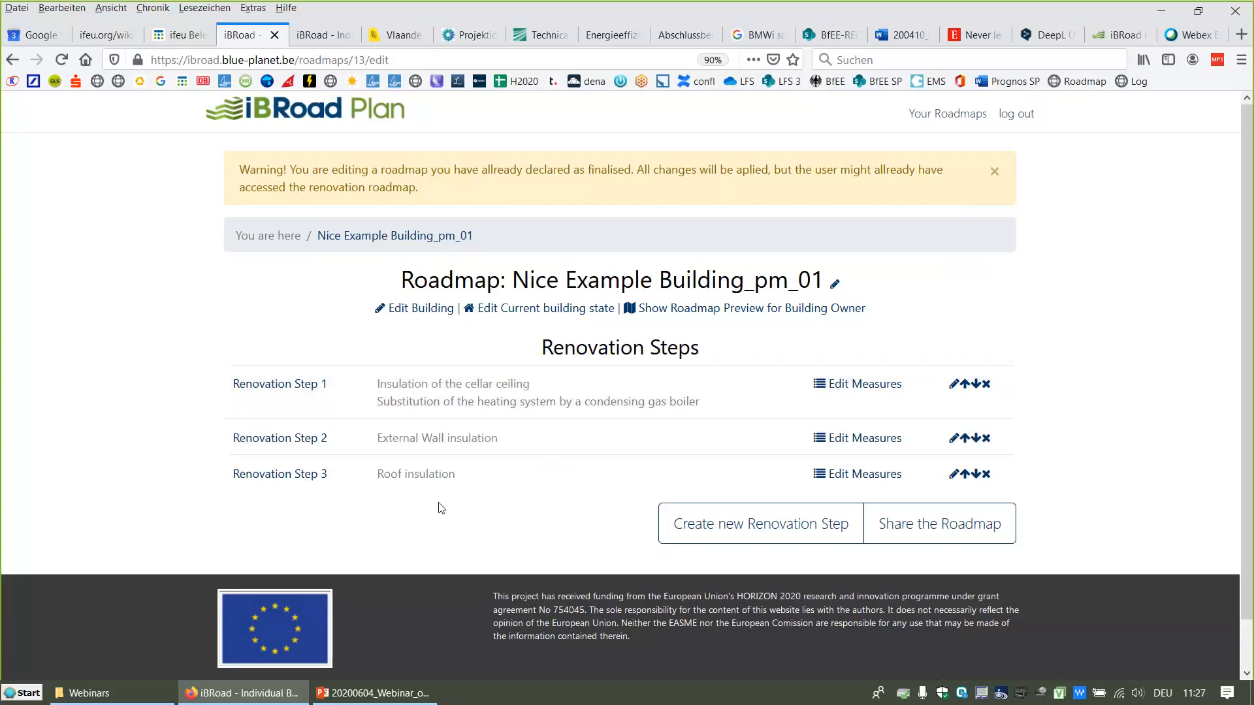
# Step: Open the roadmap preview for the building owner, view its Roadmap page, and go back to the welcome page
pyautogui.click(676, 314)
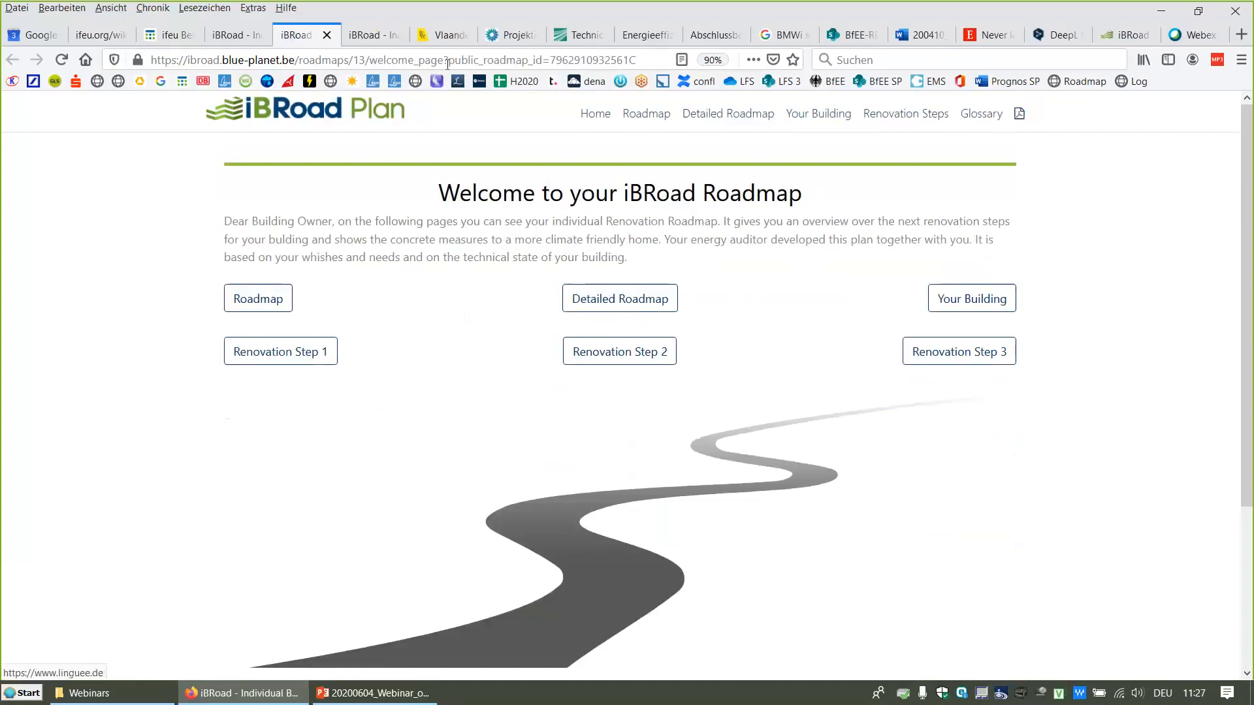
pyautogui.click(443, 58)
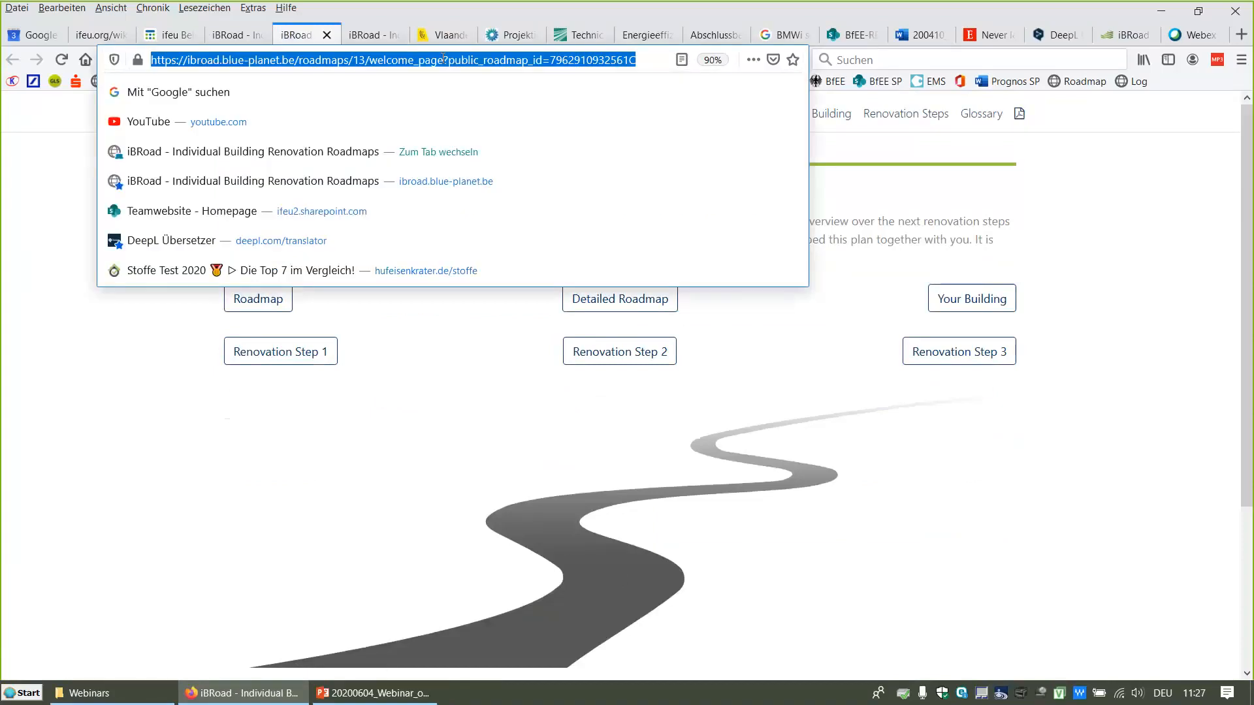
pyautogui.click(332, 468)
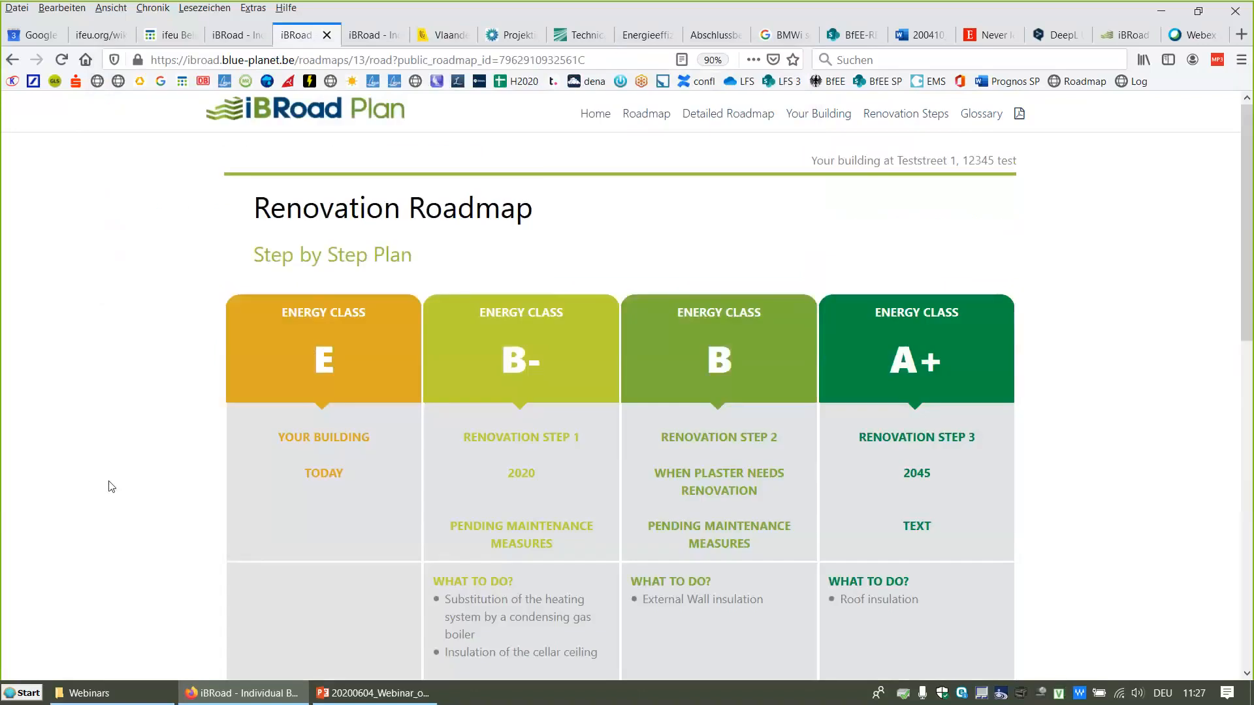
pyautogui.click(12, 60)
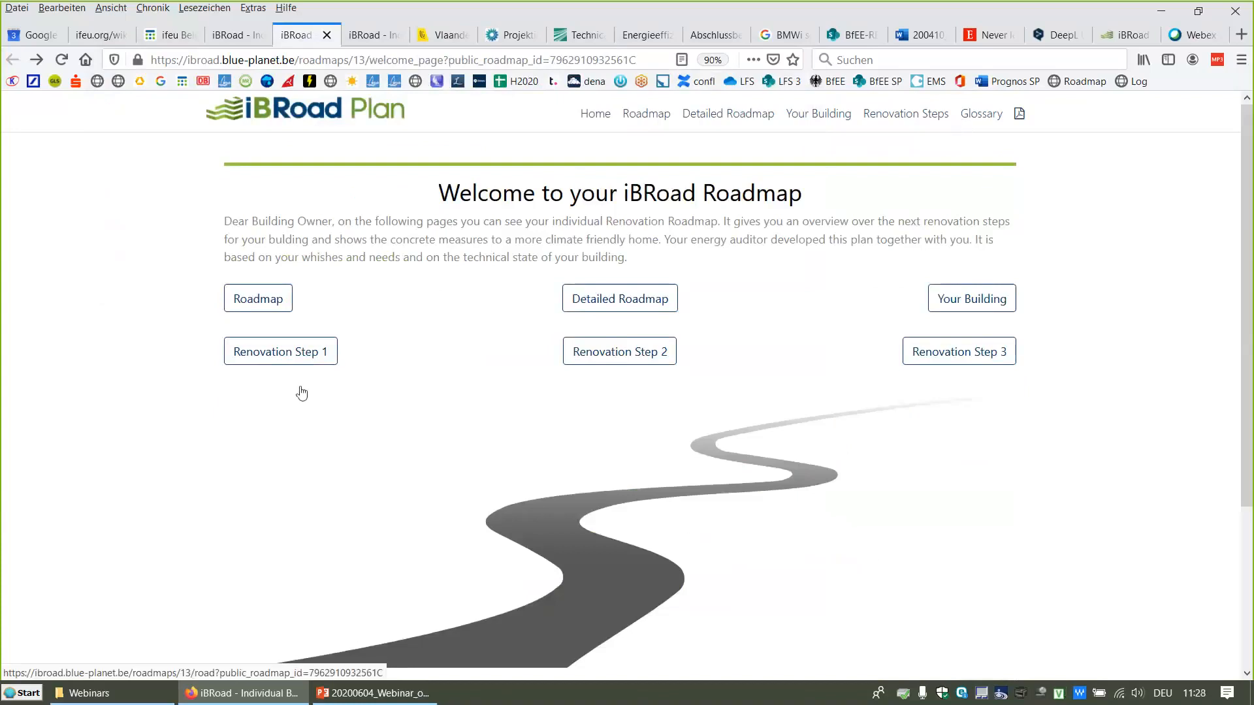
# Step: Review the step-by-step Roadmap page with its investment costs and energy bills, then return to the welcome page
pyautogui.click(252, 299)
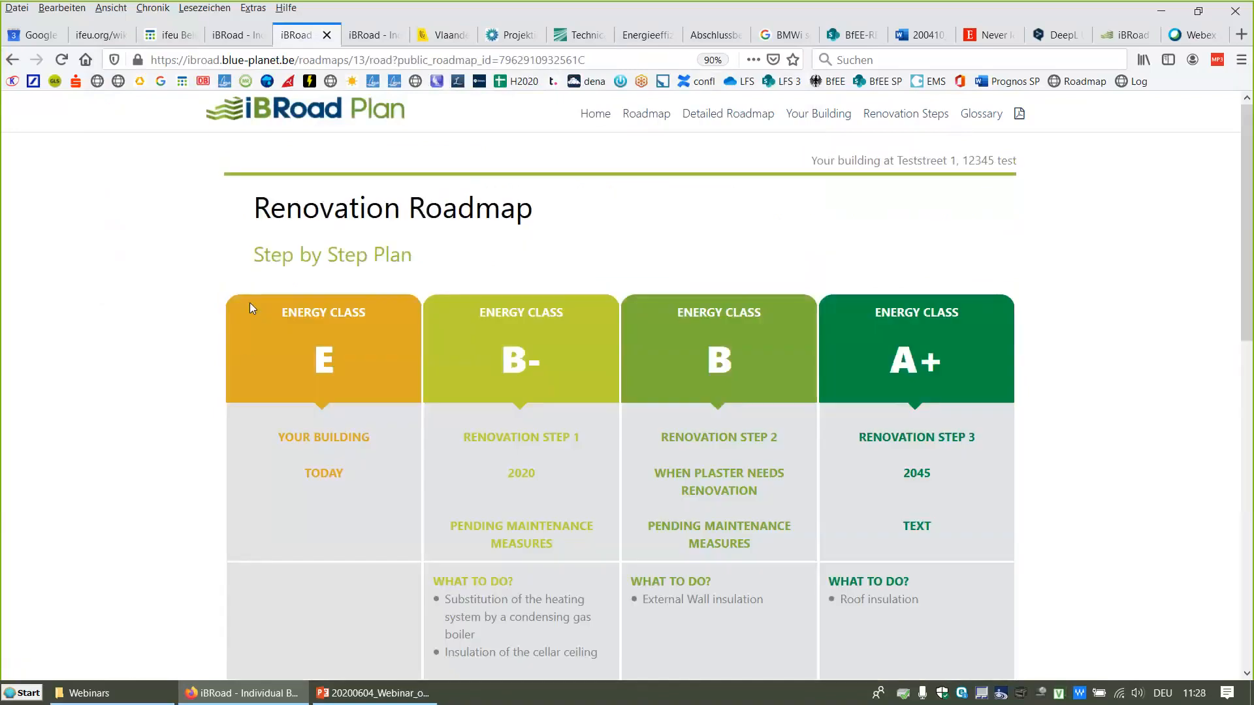
pyautogui.scroll(-1, 185, 316)
pyautogui.scroll(-3, 188, 319)
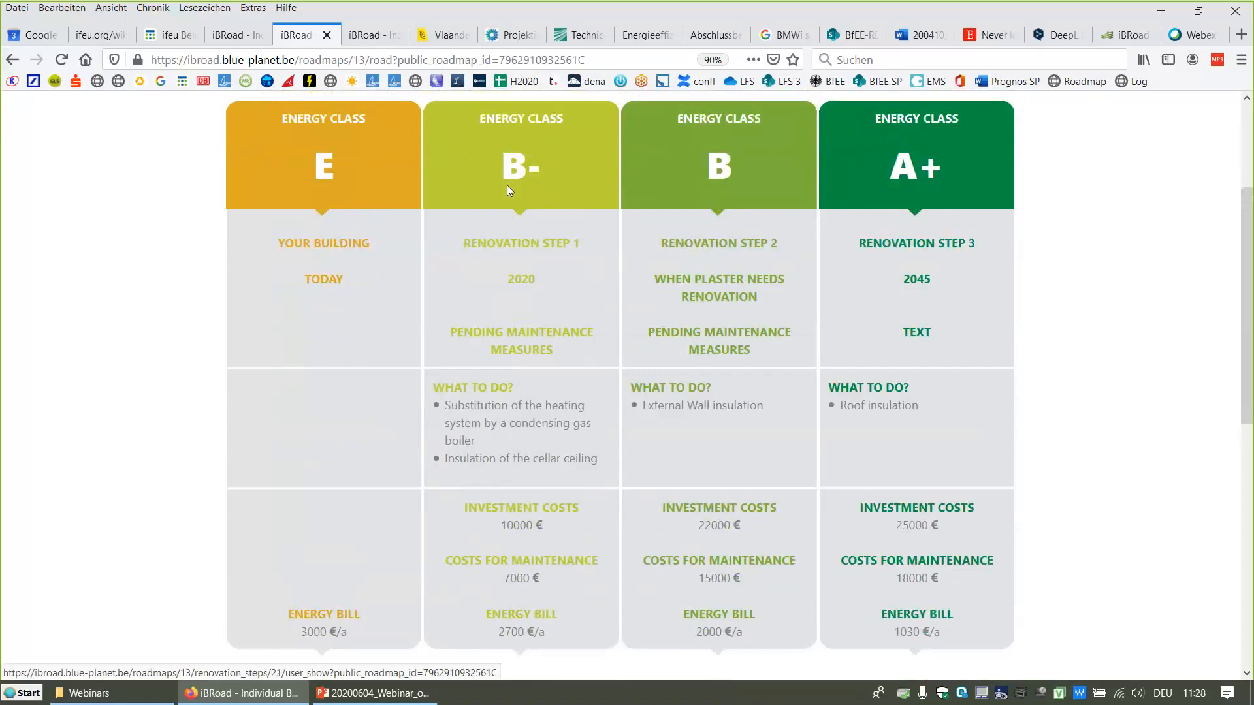
pyautogui.click(13, 60)
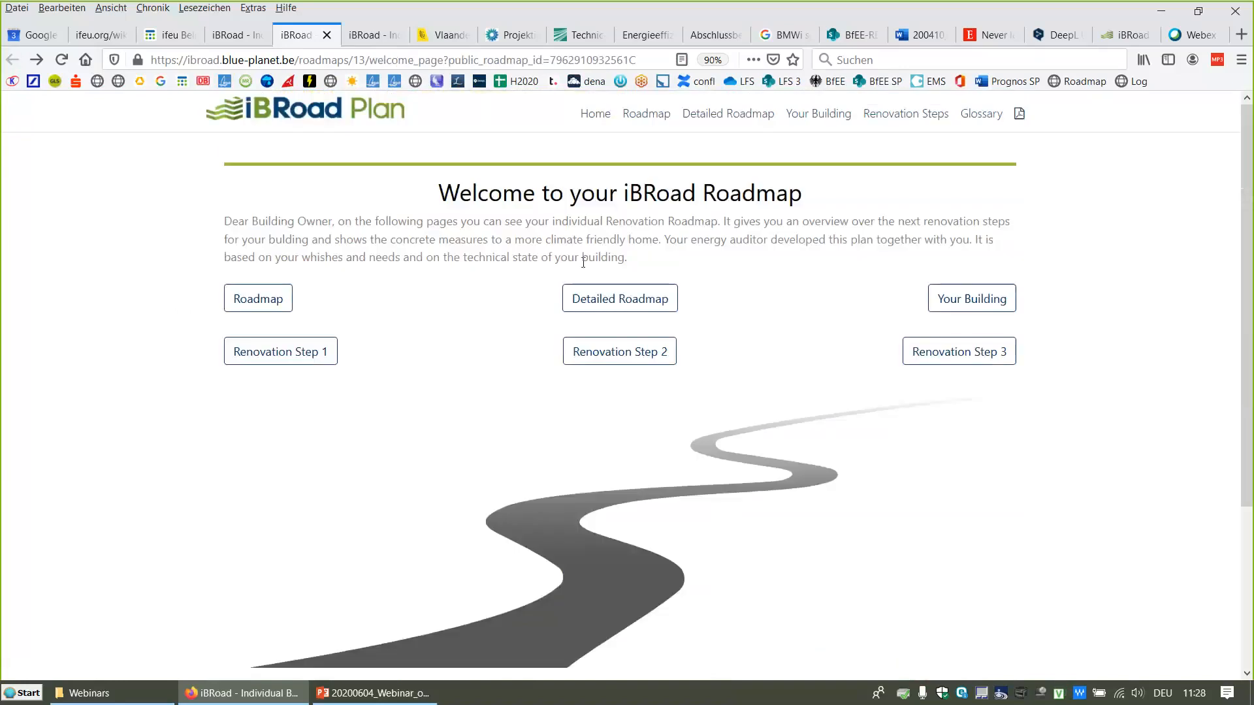
# Step: Open the Detailed Roadmap and examine its energy use, emissions, costs, subsidies and comfort changes, then return to the welcome page
pyautogui.click(584, 298)
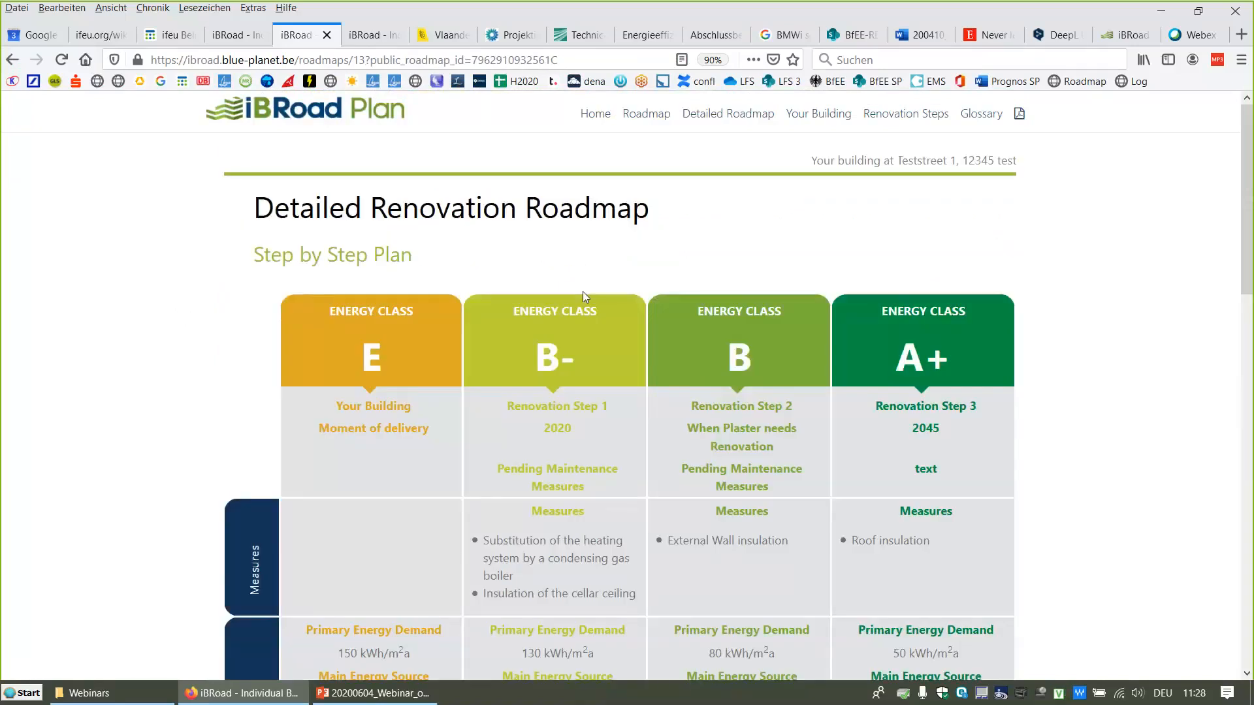
pyautogui.scroll(-4, 582, 295)
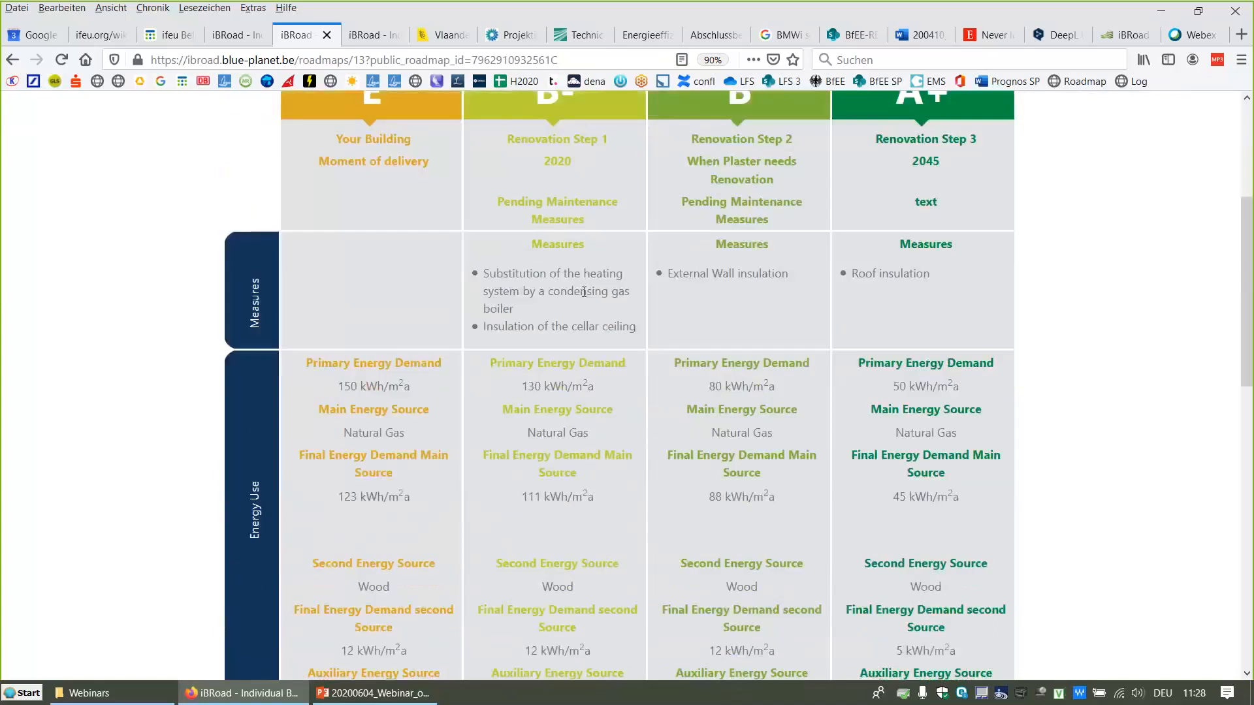
pyautogui.scroll(-5, 584, 291)
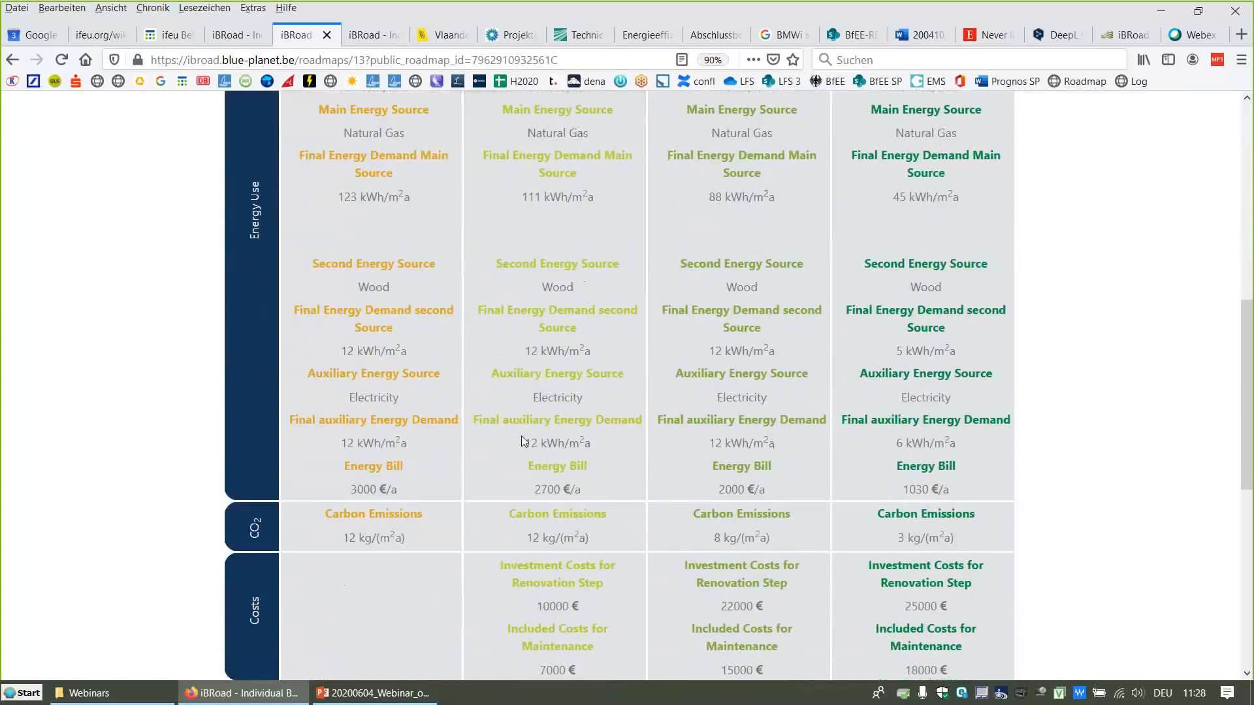
pyautogui.scroll(-3, 565, 403)
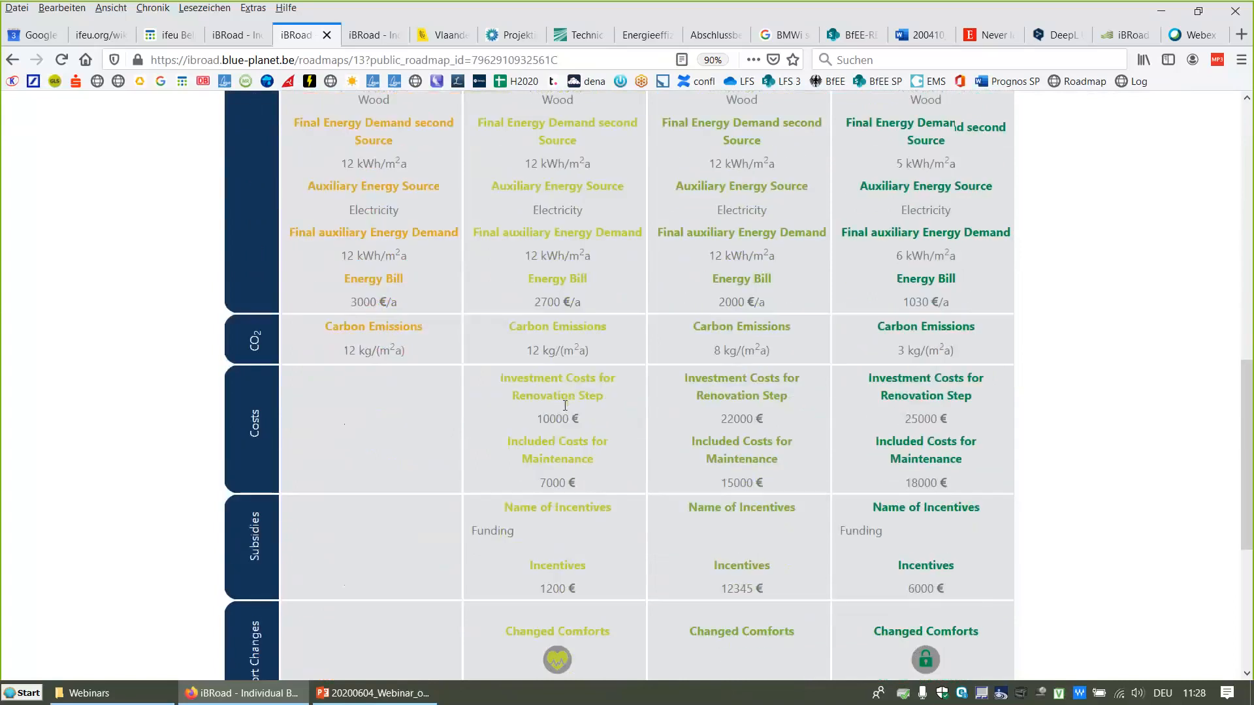
pyautogui.scroll(-1, 565, 405)
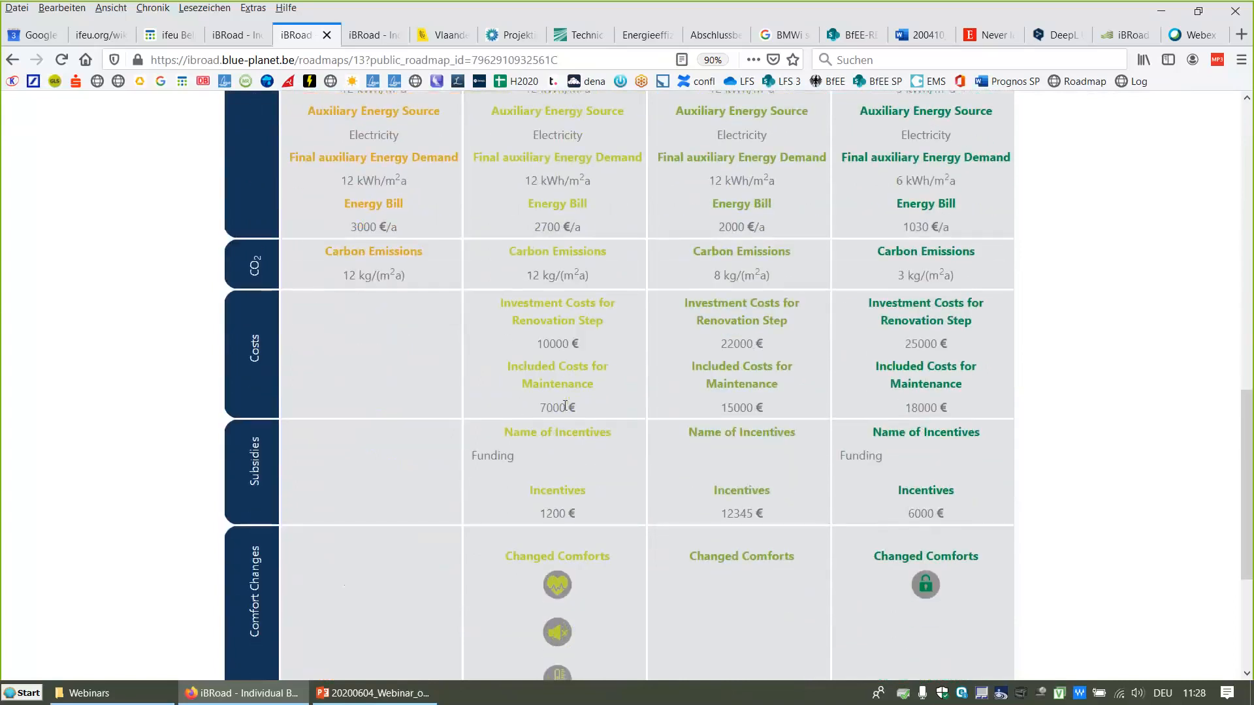
pyautogui.scroll(-2, 565, 405)
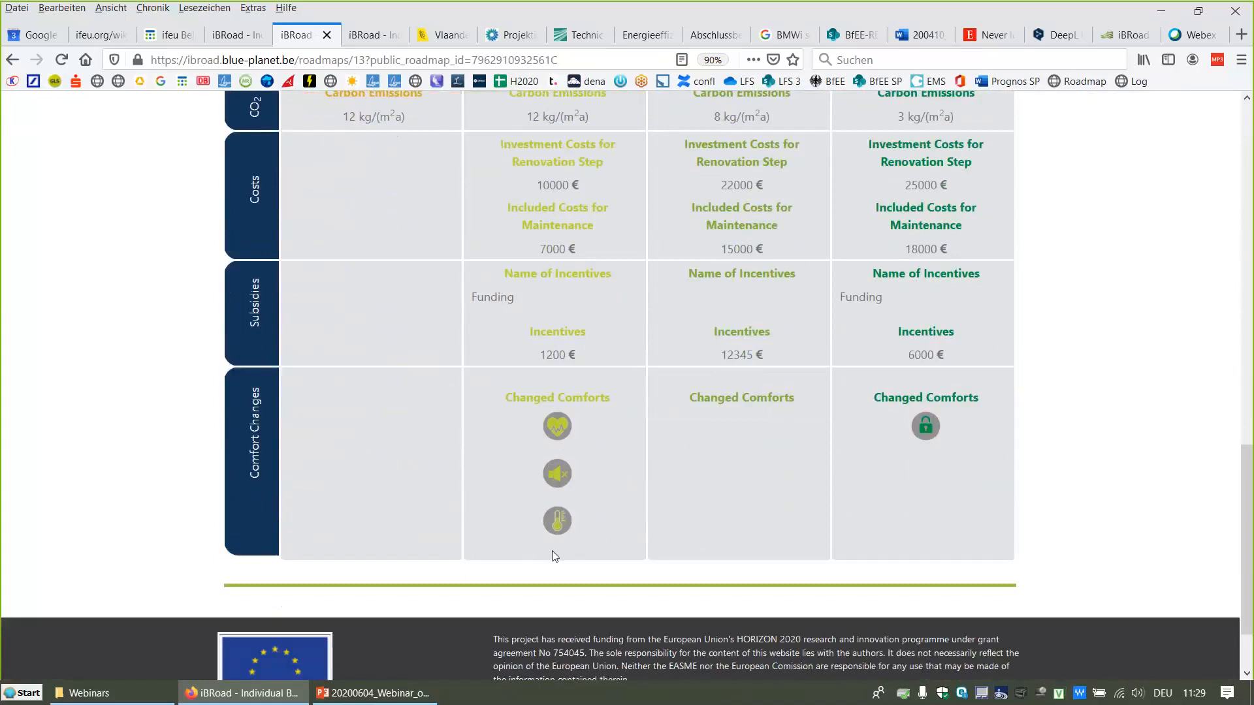
pyautogui.click(12, 59)
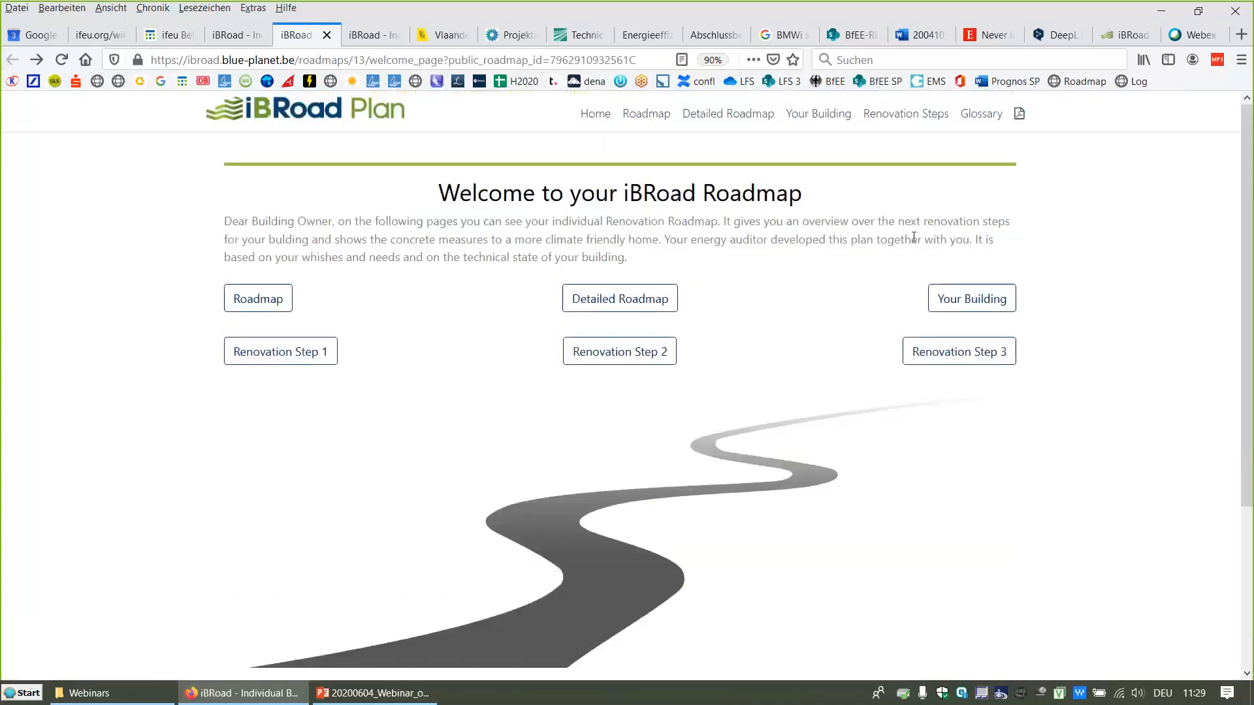
# Step: Open the Your Building current state page, review its building data and user influence tips, then go back
pyautogui.click(952, 299)
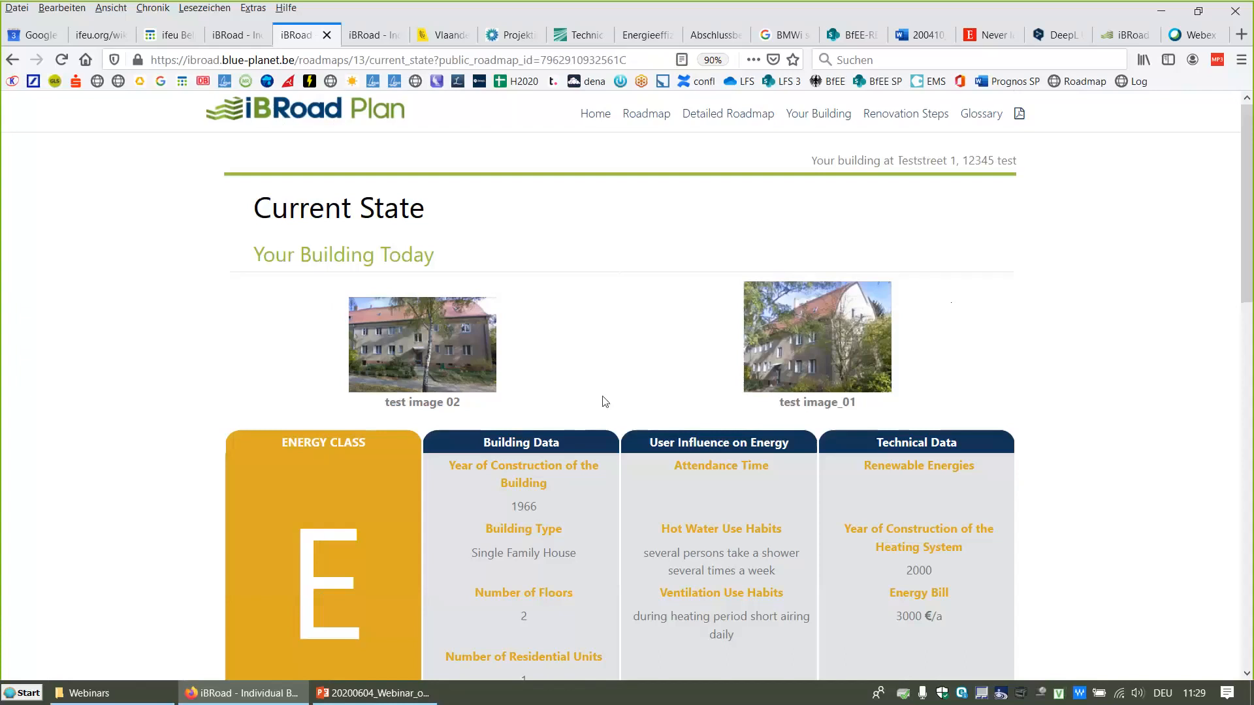
pyautogui.scroll(-4, 605, 402)
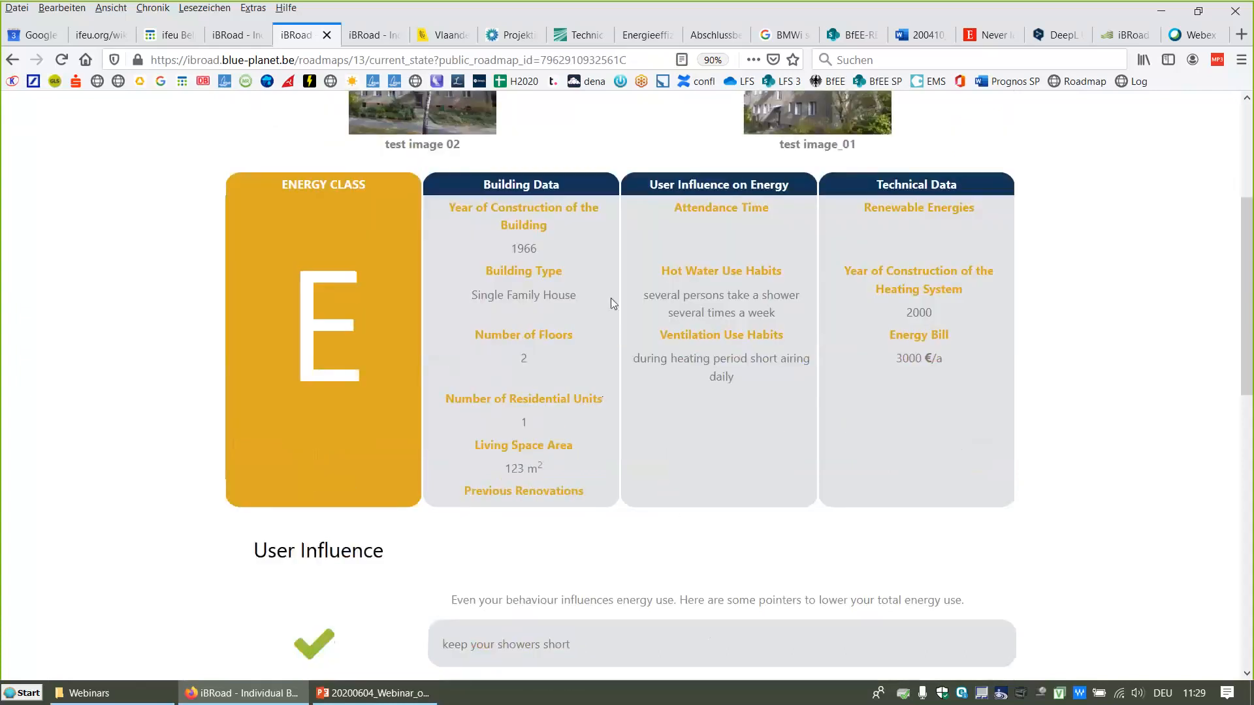
pyautogui.scroll(-7, 849, 439)
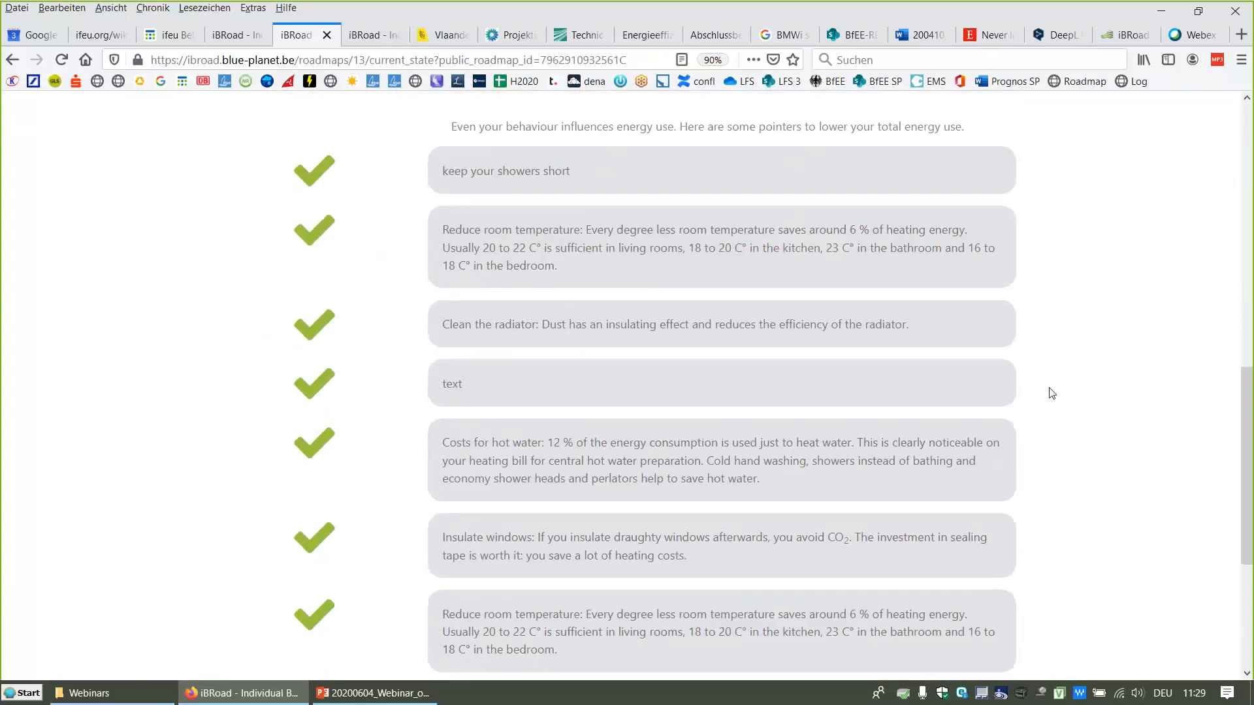
pyautogui.scroll(-2, 1052, 392)
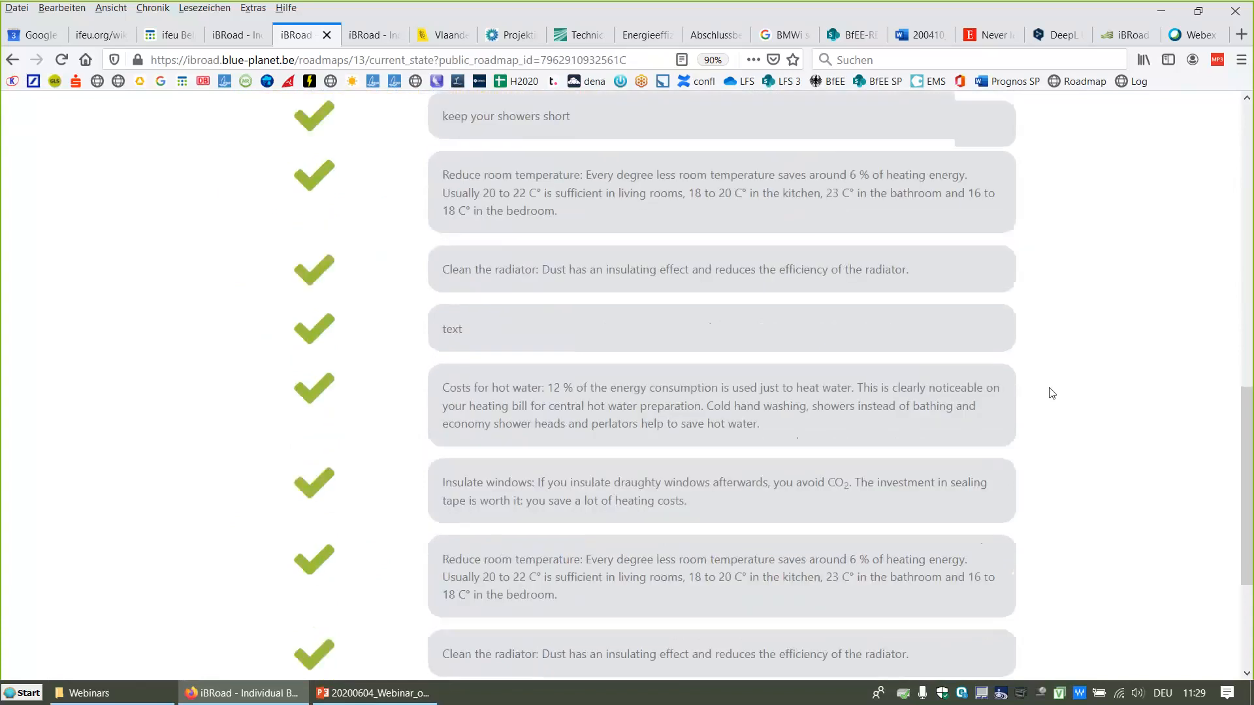
pyautogui.scroll(-2, 1052, 393)
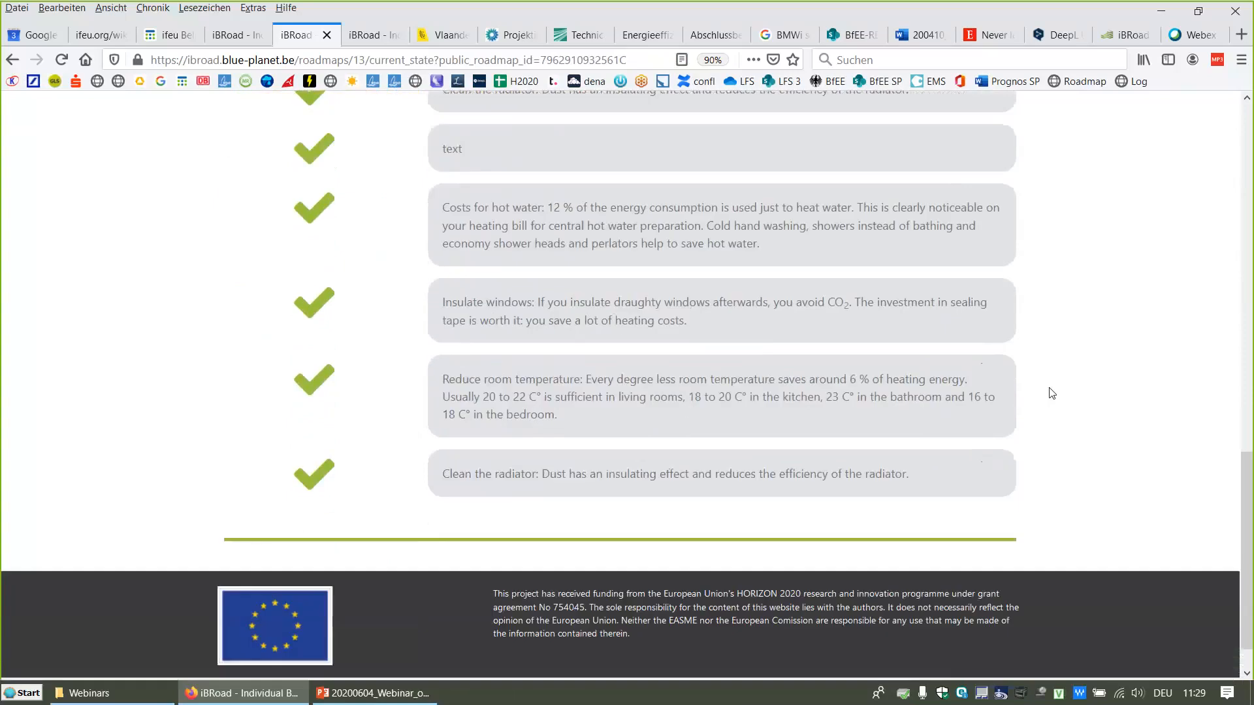
pyautogui.scroll(12, 1051, 392)
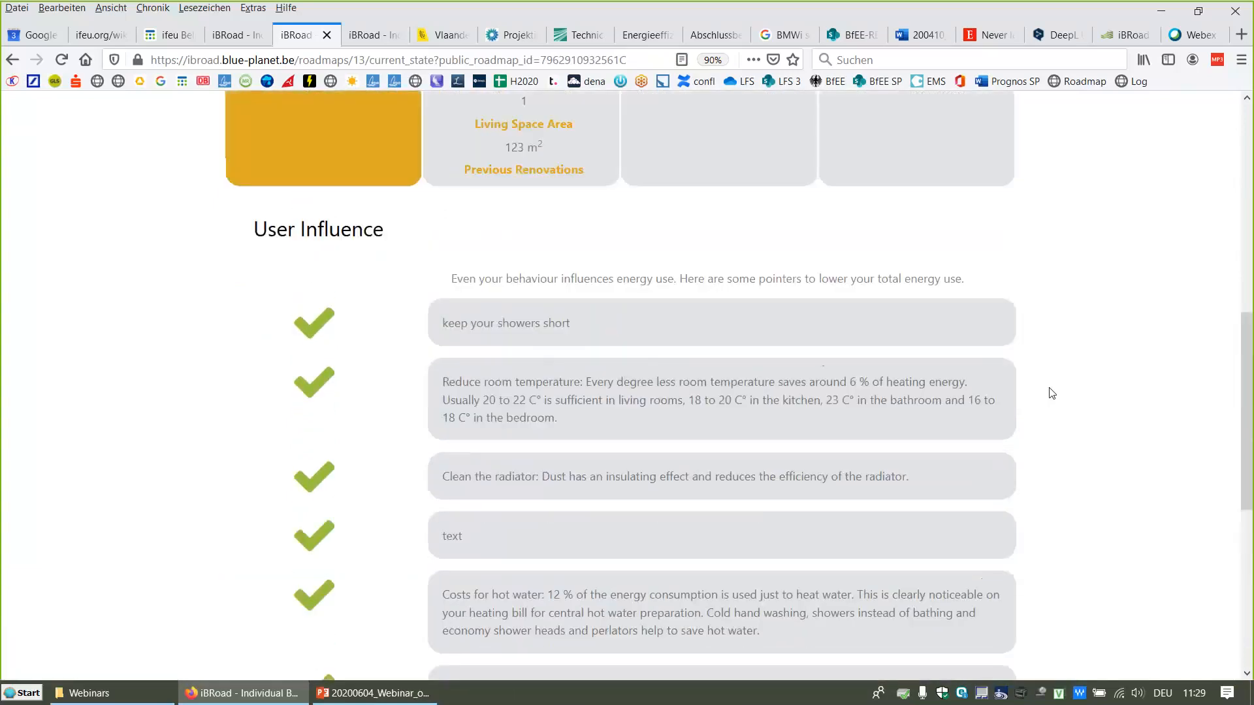
pyautogui.scroll(1, 1051, 392)
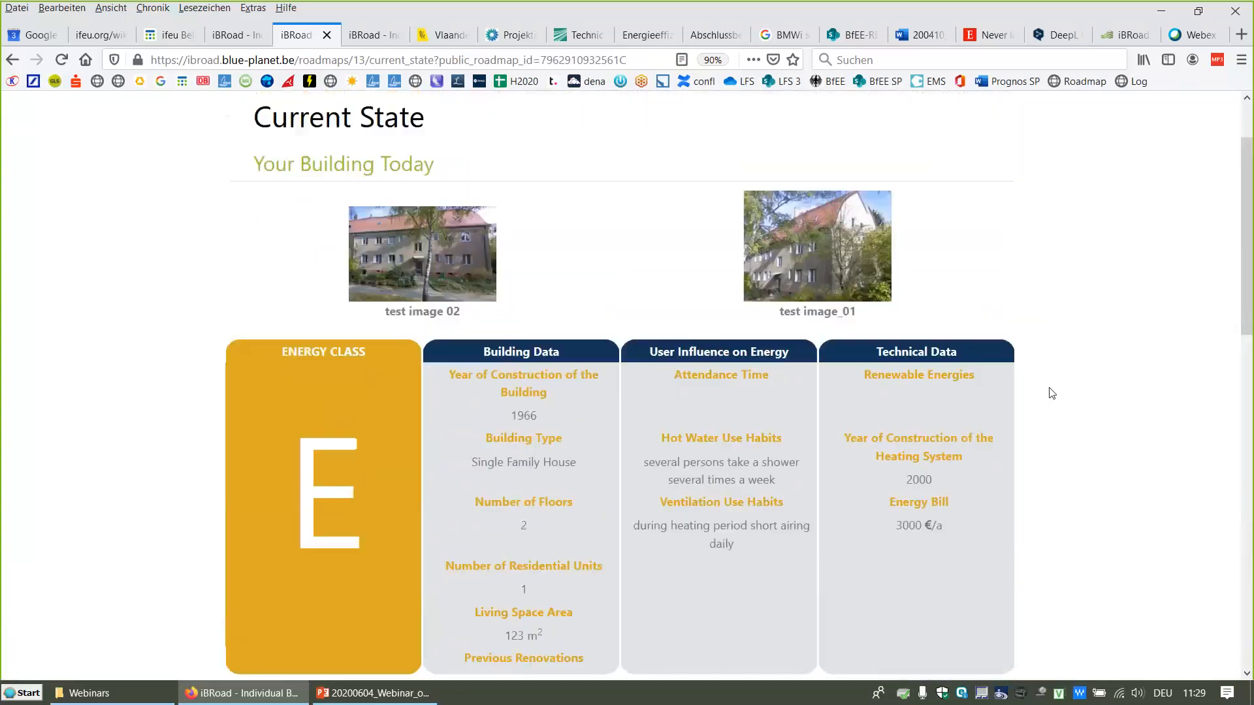
pyautogui.click(13, 65)
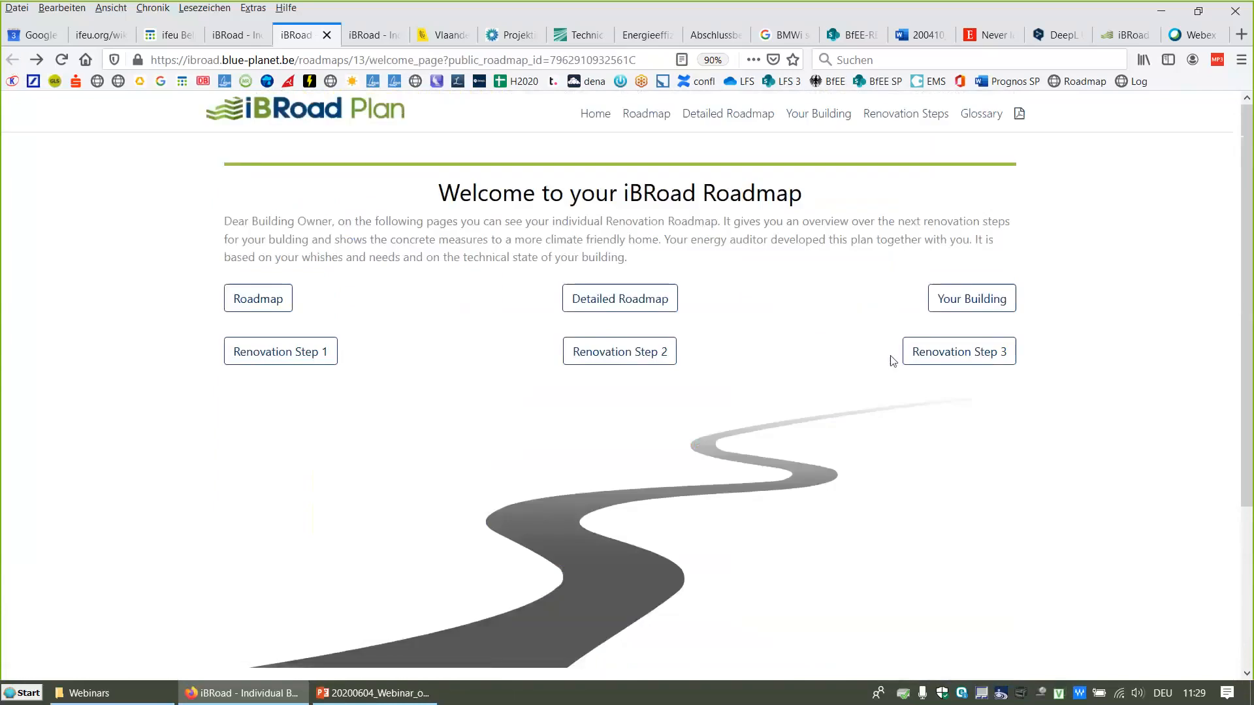
# Step: Open Renovation Step 1's details and examine its measures, notes, costs and additional benefits
pyautogui.click(284, 358)
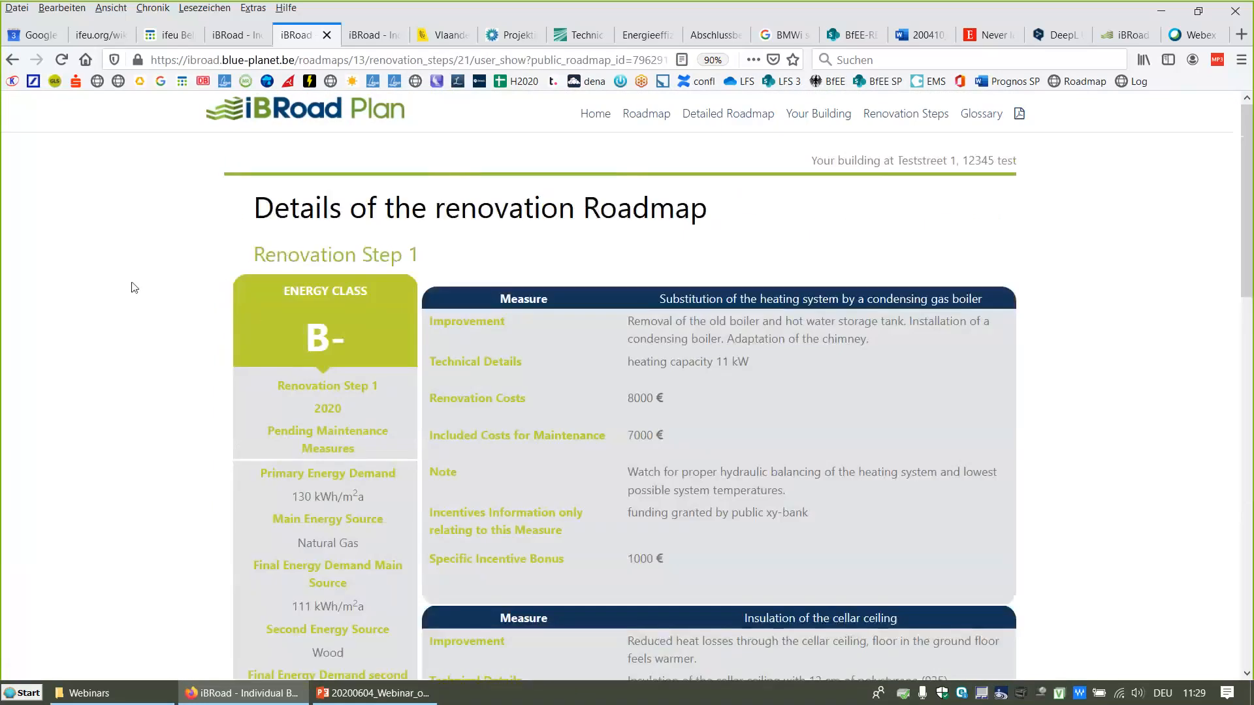
pyautogui.scroll(-2, 137, 336)
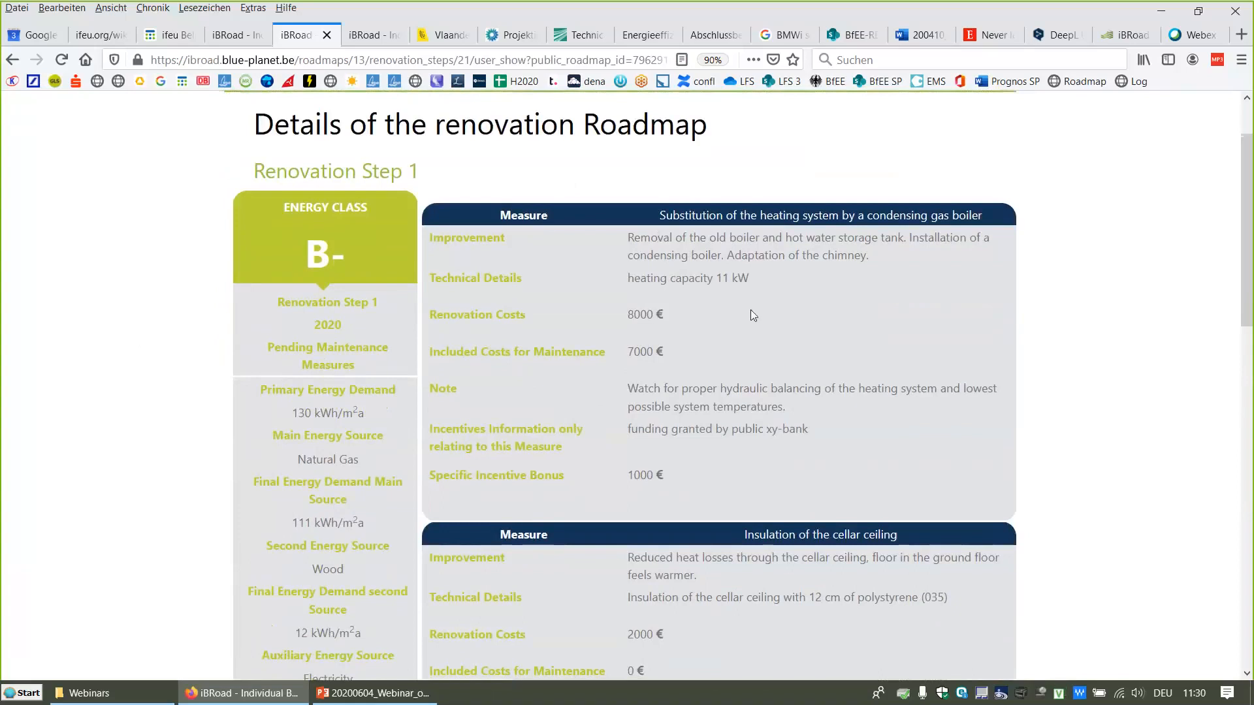
pyautogui.scroll(-1, 751, 310)
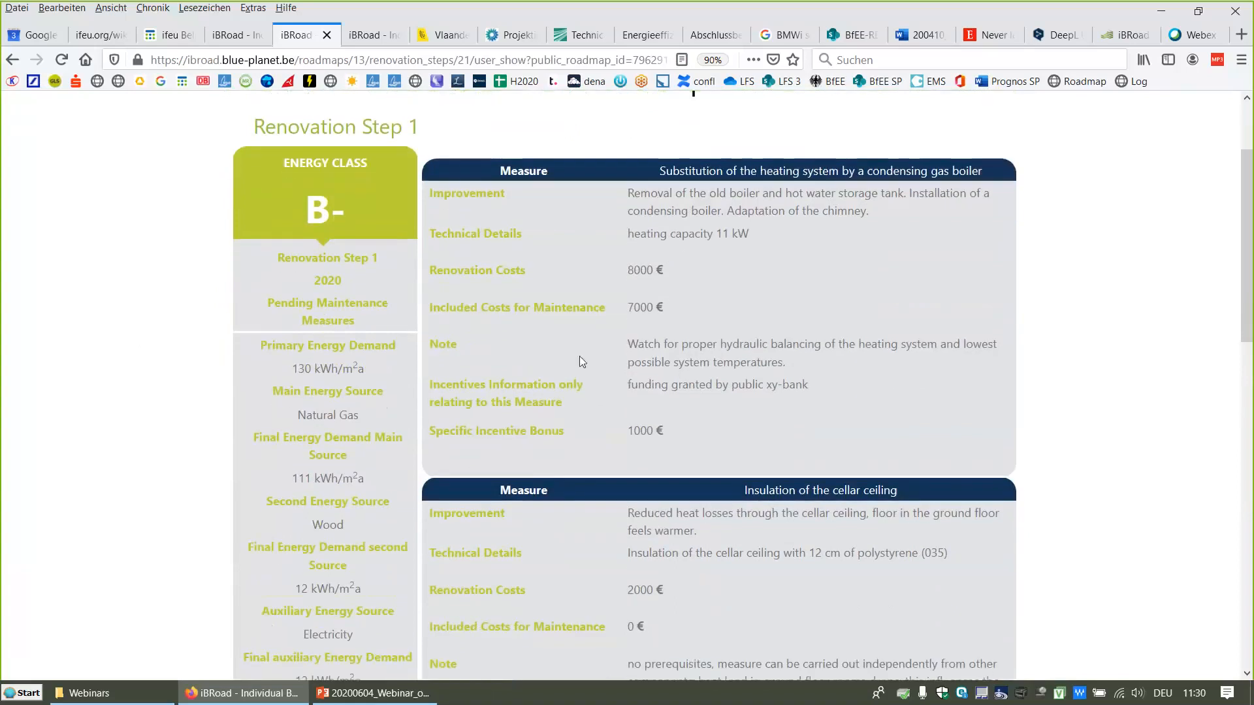
pyautogui.moveTo(637, 345); pyautogui.dragTo(808, 364)
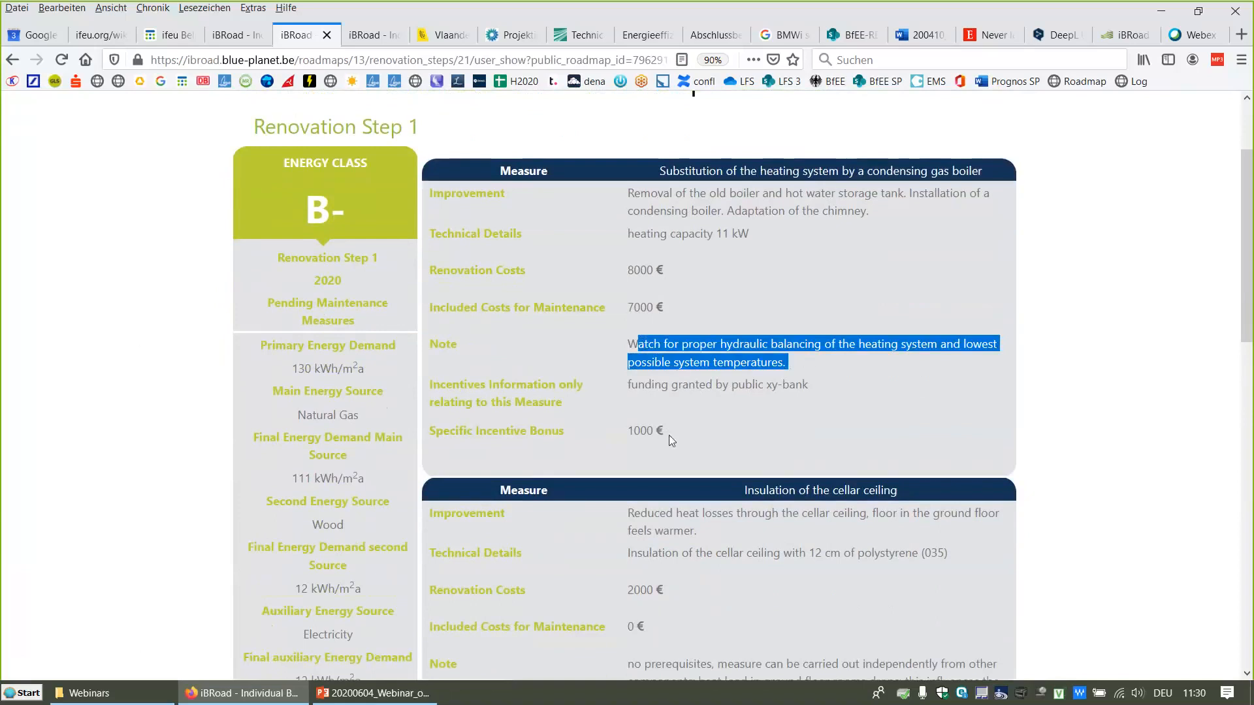
pyautogui.scroll(-5, 229, 355)
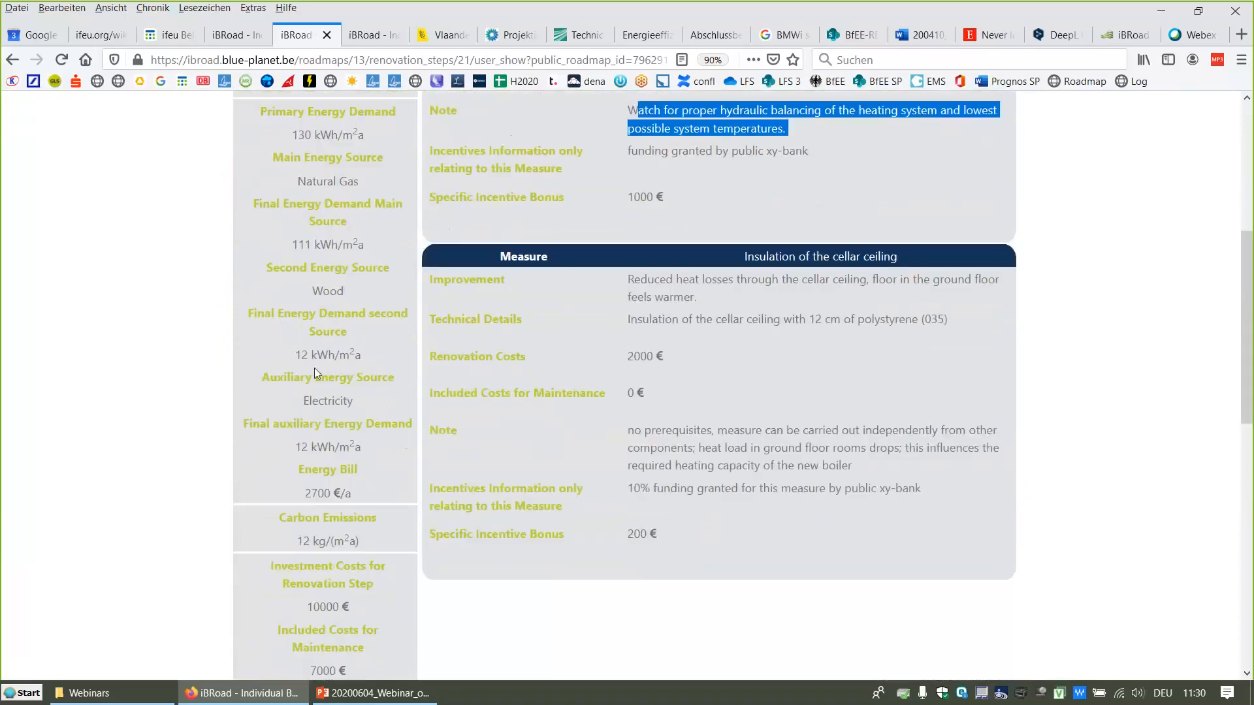
pyautogui.scroll(-4, 315, 369)
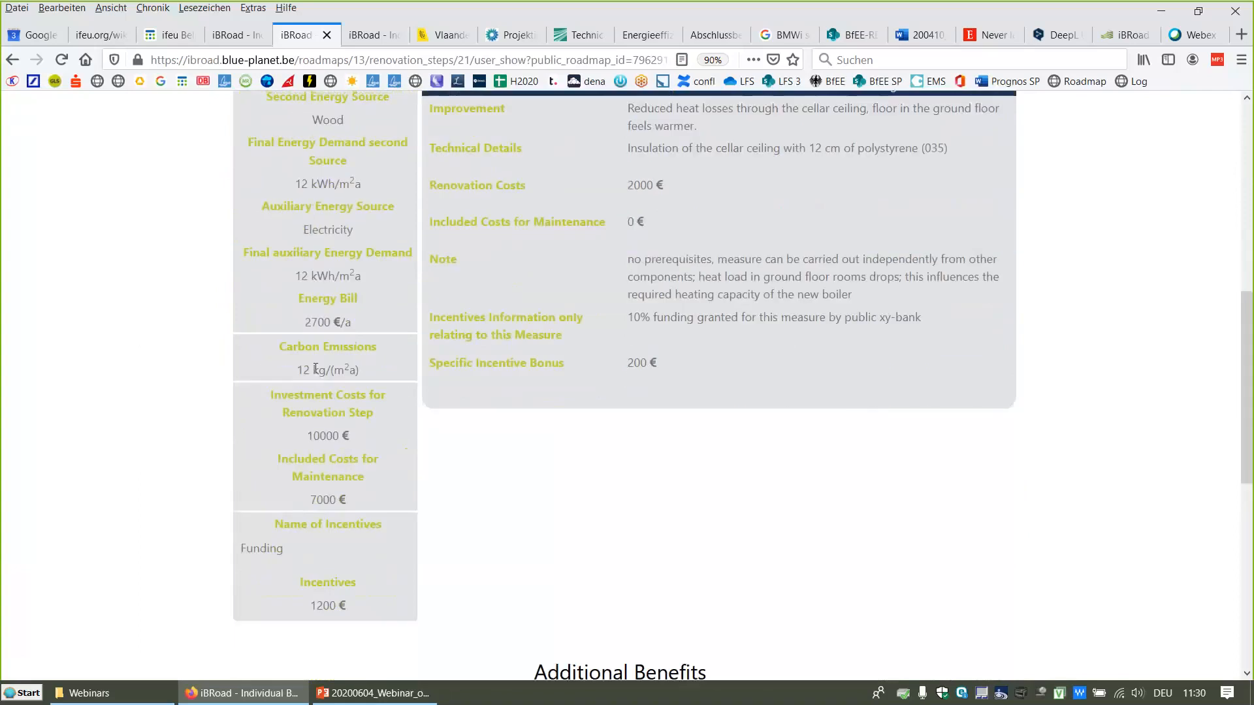
pyautogui.scroll(-3, 718, 453)
pyautogui.scroll(-3, 718, 453)
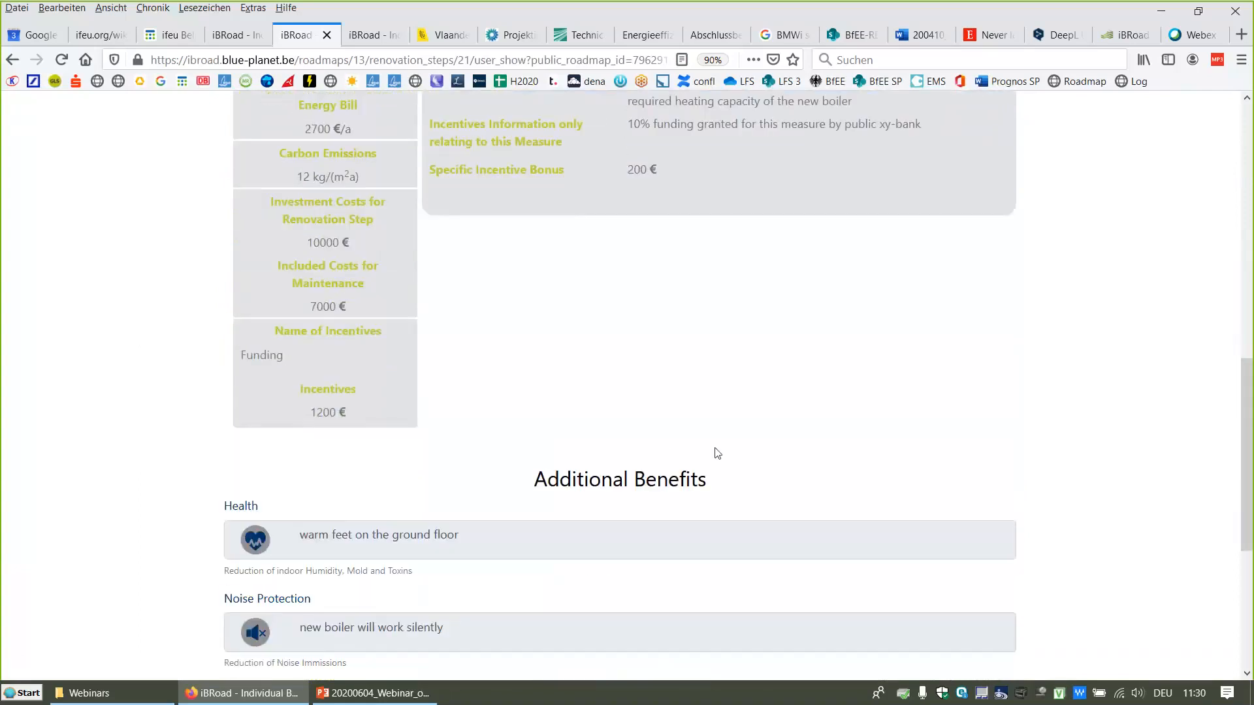
pyautogui.scroll(-5, 1045, 364)
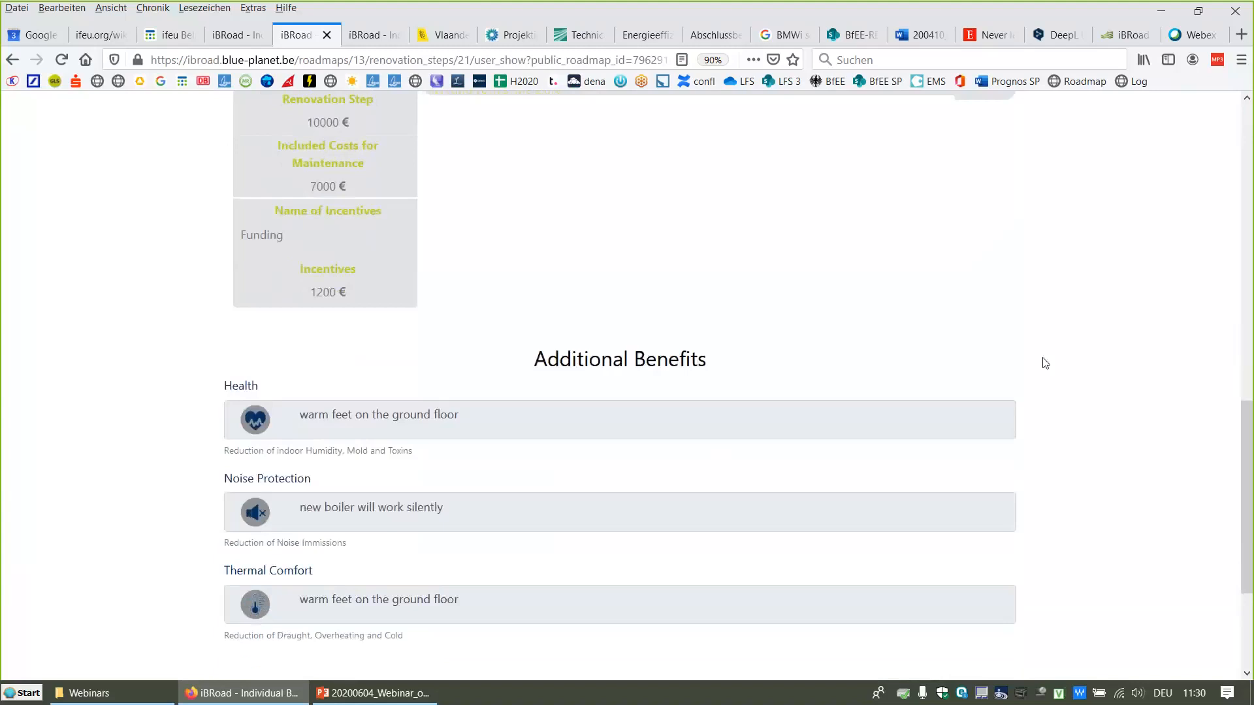